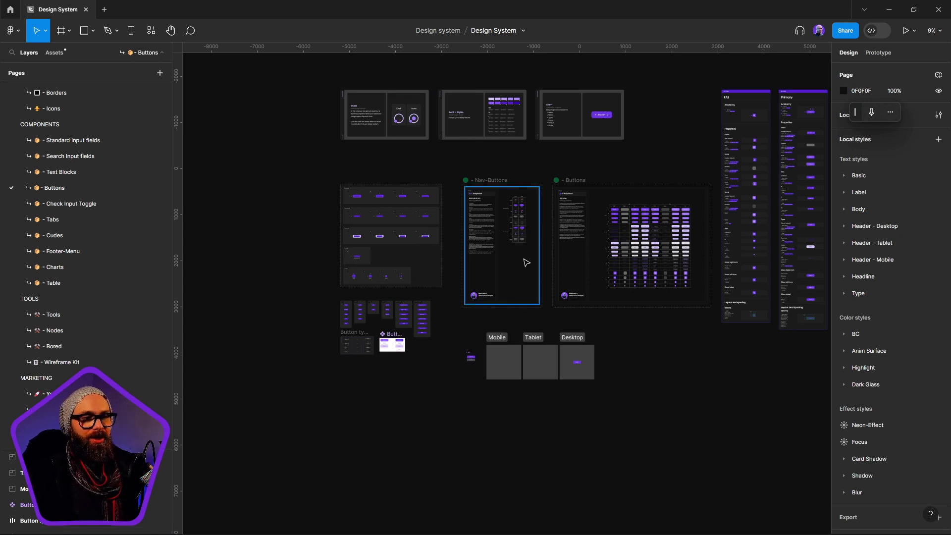
- Browse the slides, selecting and then deselecting the Kwok card on the Goals slide
{"action": "scroll", "coordinate": [317, 233], "scroll_direction": "up", "scroll_amount": 5}
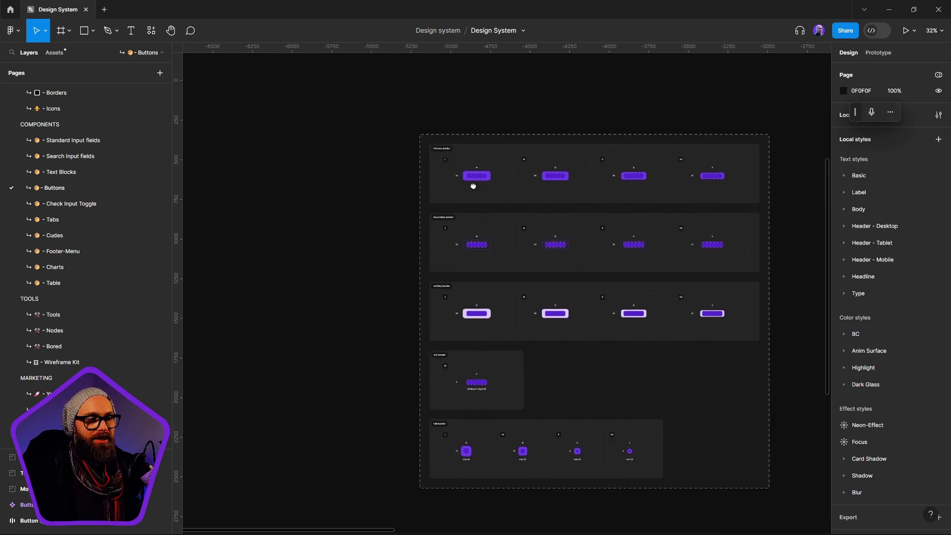
{"action": "scroll", "coordinate": [479, 190], "scroll_direction": "up", "scroll_amount": 7}
{"action": "scroll", "coordinate": [477, 308], "scroll_direction": "right", "scroll_amount": 3}
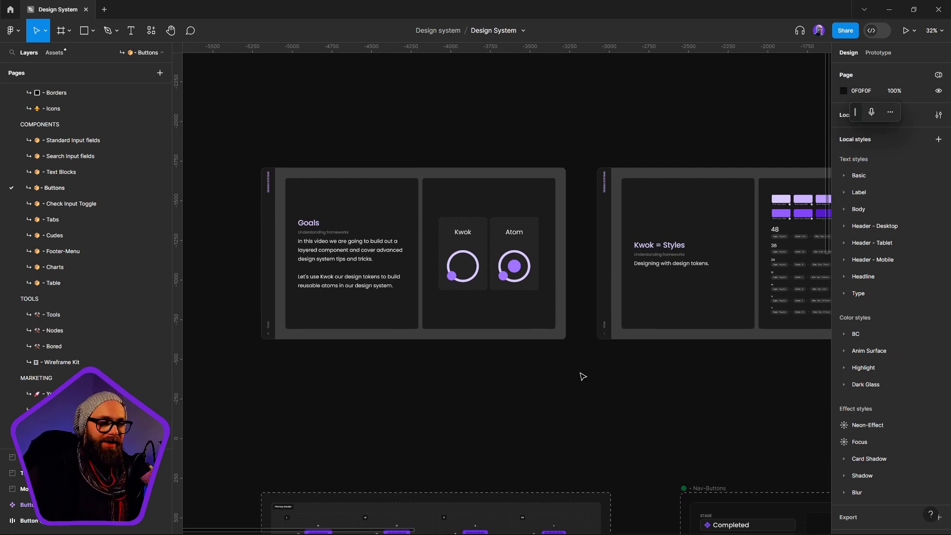
{"action": "scroll", "coordinate": [476, 304], "scroll_direction": "up", "scroll_amount": 2}
{"action": "scroll", "coordinate": [496, 307], "scroll_direction": "down", "scroll_amount": 4}
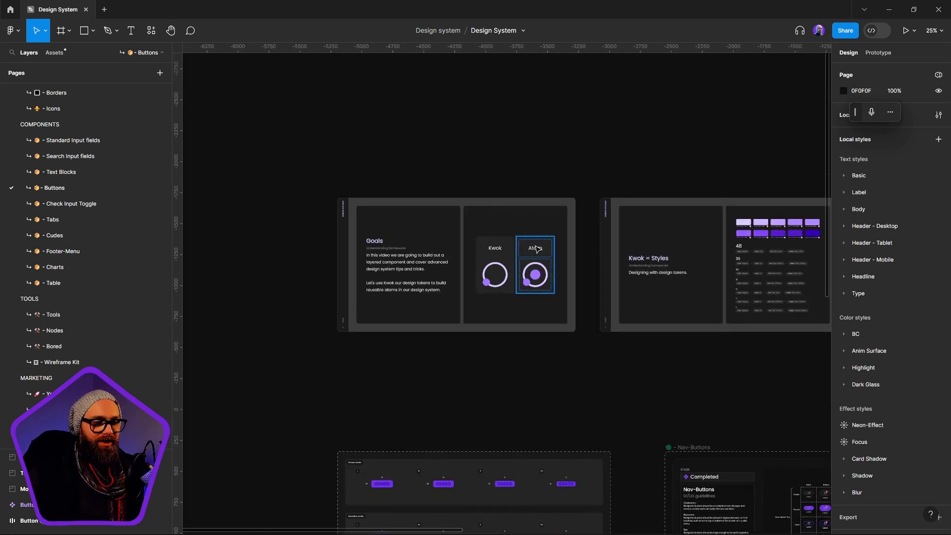
{"action": "scroll", "coordinate": [521, 327], "scroll_direction": "up", "scroll_amount": 4}
{"action": "scroll", "coordinate": [521, 297], "scroll_direction": "left", "scroll_amount": 2}
{"action": "scroll", "coordinate": [516, 320], "scroll_direction": "up", "scroll_amount": 2}
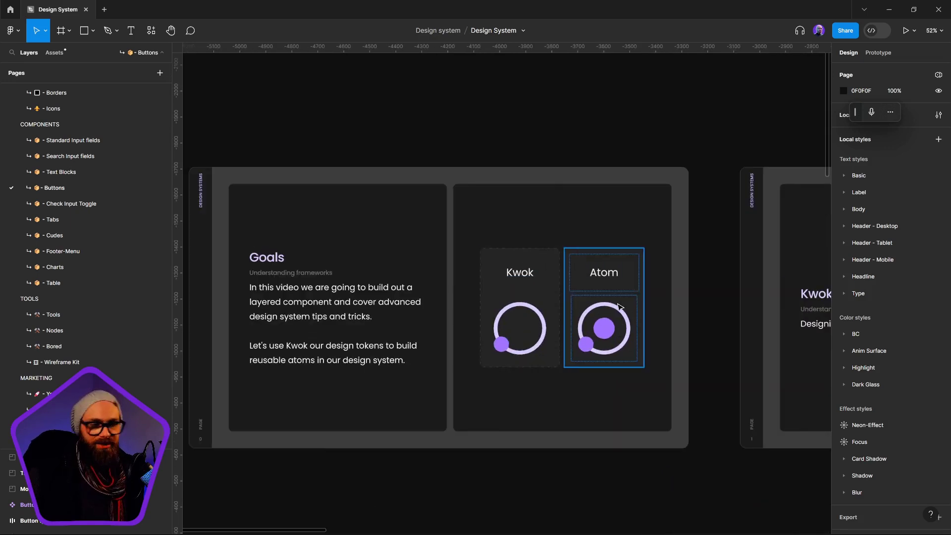
{"action": "scroll", "coordinate": [559, 362], "scroll_direction": "up", "scroll_amount": 1}
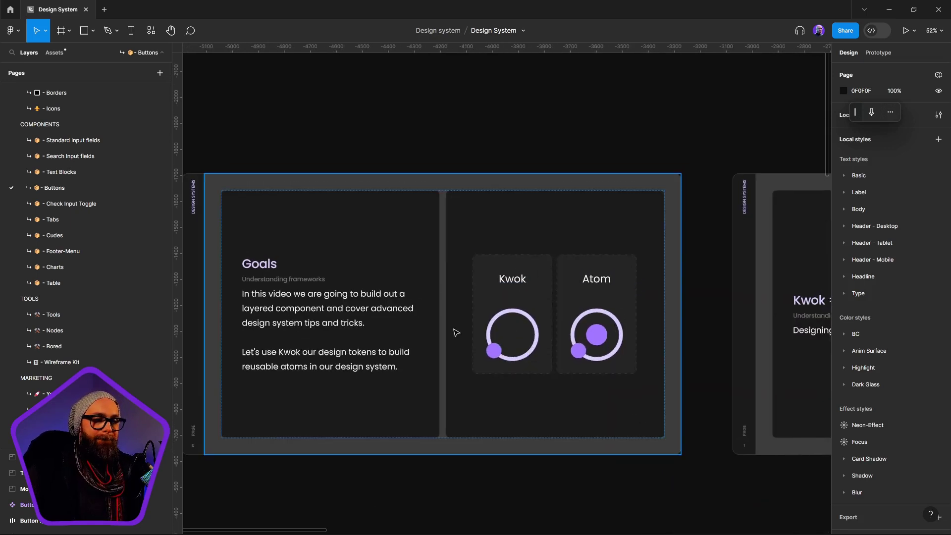
{"action": "left_click", "coordinate": [489, 290]}
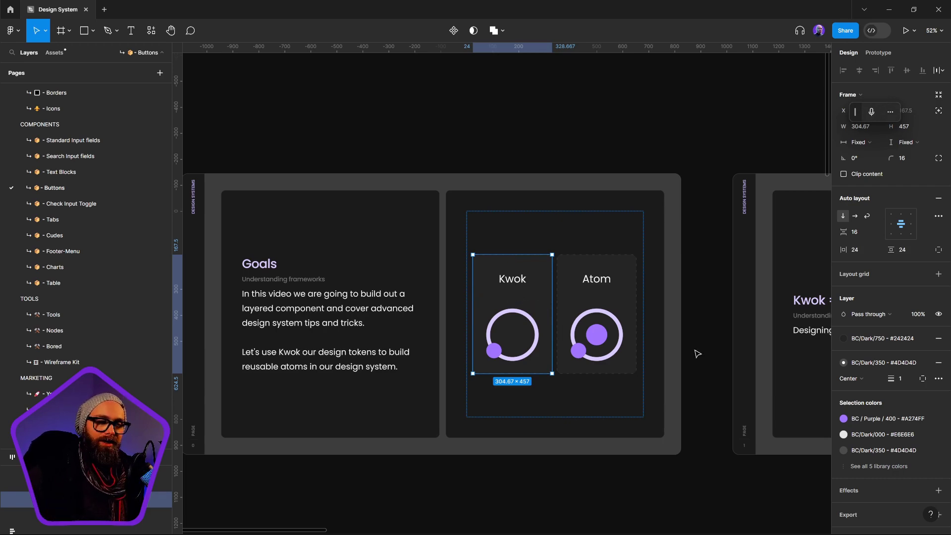
{"action": "scroll", "coordinate": [662, 334], "scroll_direction": "right", "scroll_amount": 10}
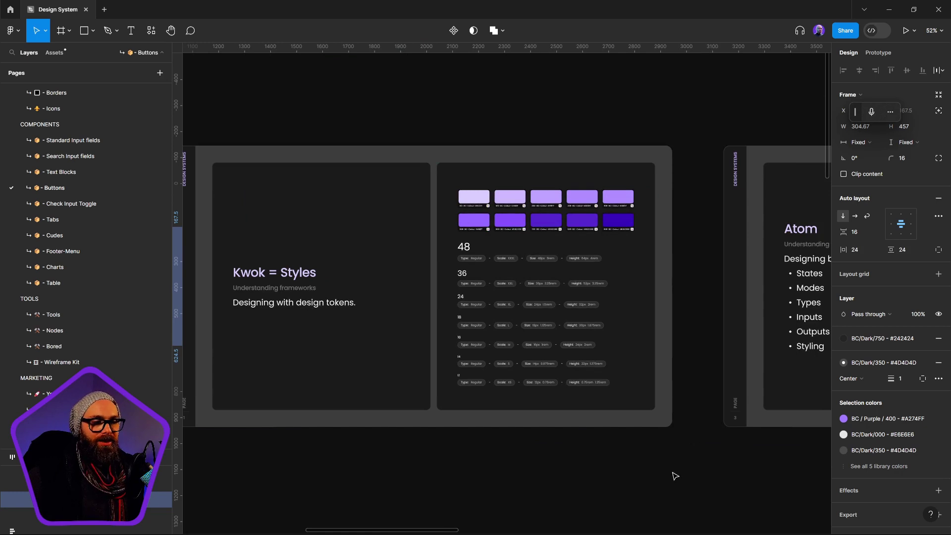
{"action": "left_click", "coordinate": [675, 475]}
- Select and inspect the purple sample Button on the Atom slide, then deselect it
{"action": "scroll", "coordinate": [741, 457], "scroll_direction": "right", "scroll_amount": 10}
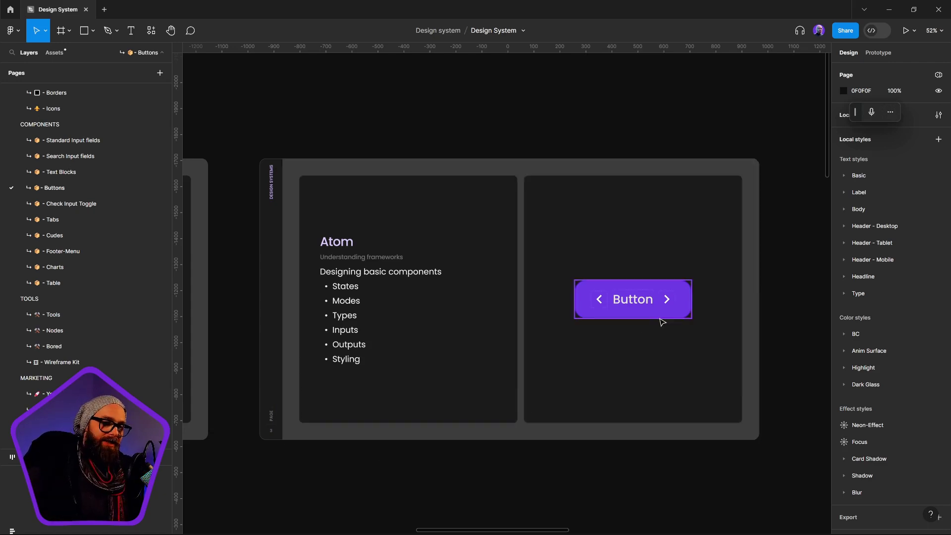
{"action": "left_click", "coordinate": [676, 317]}
{"action": "scroll", "coordinate": [495, 317], "scroll_direction": "up", "scroll_amount": 2}
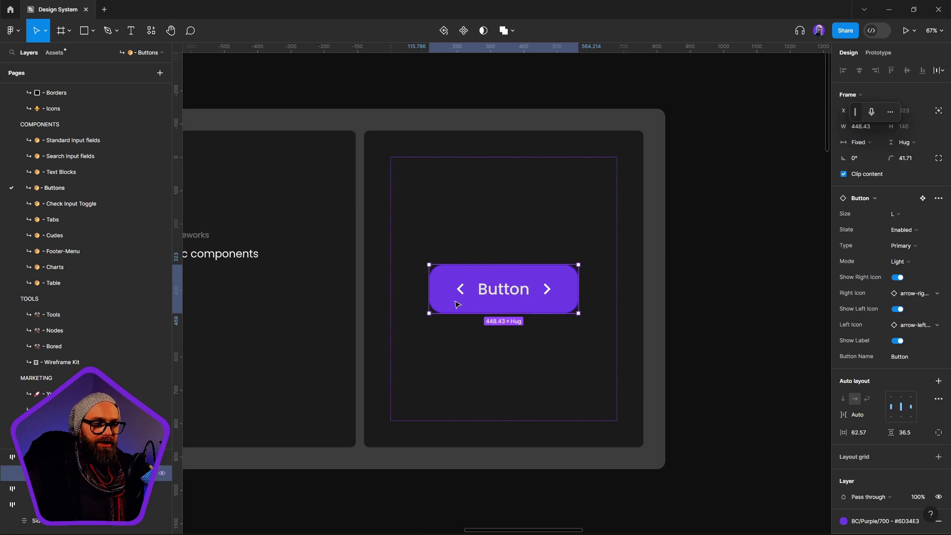
{"action": "scroll", "coordinate": [462, 306], "scroll_direction": "left", "scroll_amount": 2}
{"action": "scroll", "coordinate": [463, 306], "scroll_direction": "up", "scroll_amount": 1}
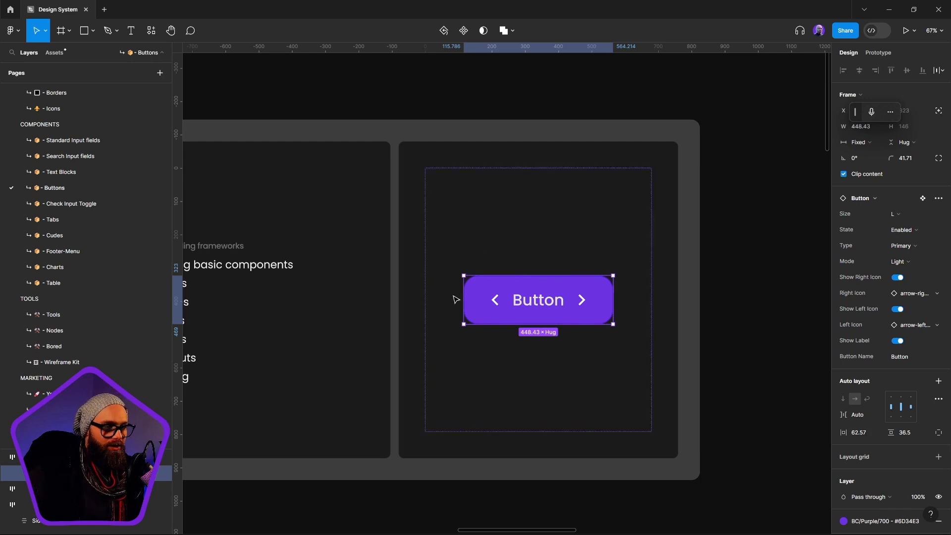
{"action": "scroll", "coordinate": [482, 289], "scroll_direction": "up", "scroll_amount": 5}
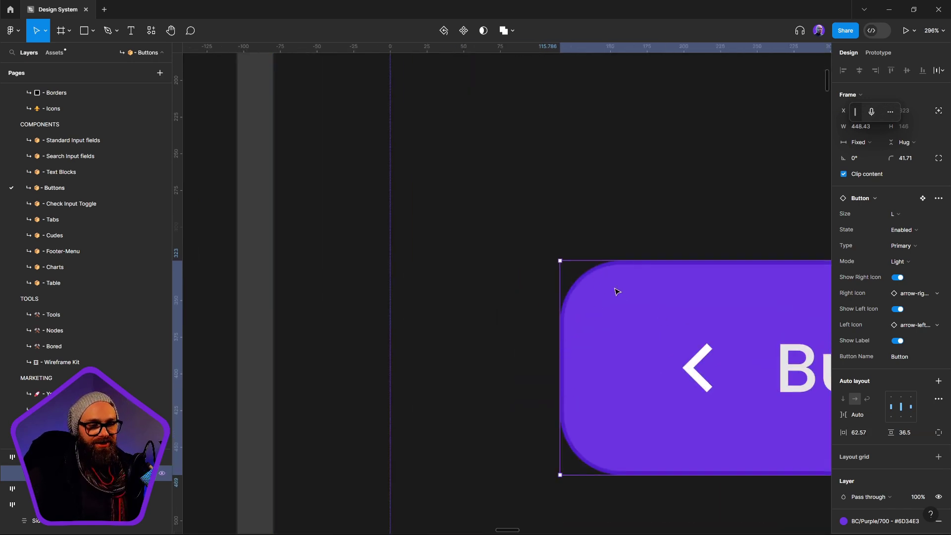
{"action": "scroll", "coordinate": [619, 297], "scroll_direction": "down", "scroll_amount": 5}
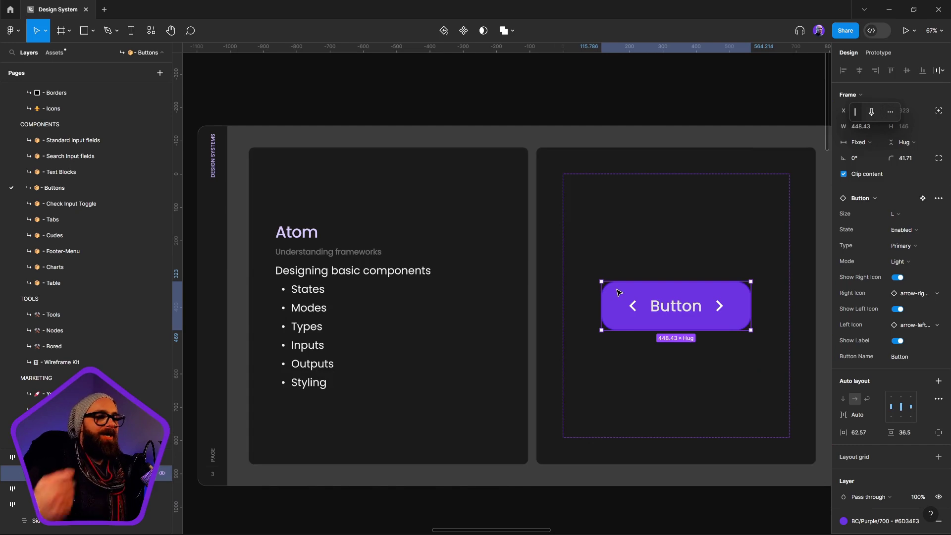
{"action": "left_click", "coordinate": [599, 97]}
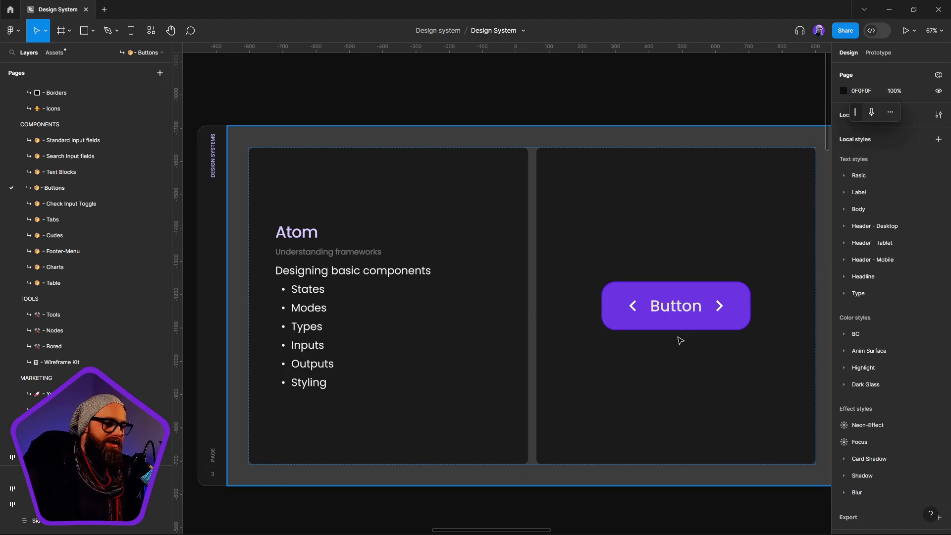
- Bring the Mobile, Tablet and Desktop frames into view and move the Desktop Button into Tablet
{"action": "scroll", "coordinate": [680, 340], "scroll_direction": "down", "scroll_amount": 10}
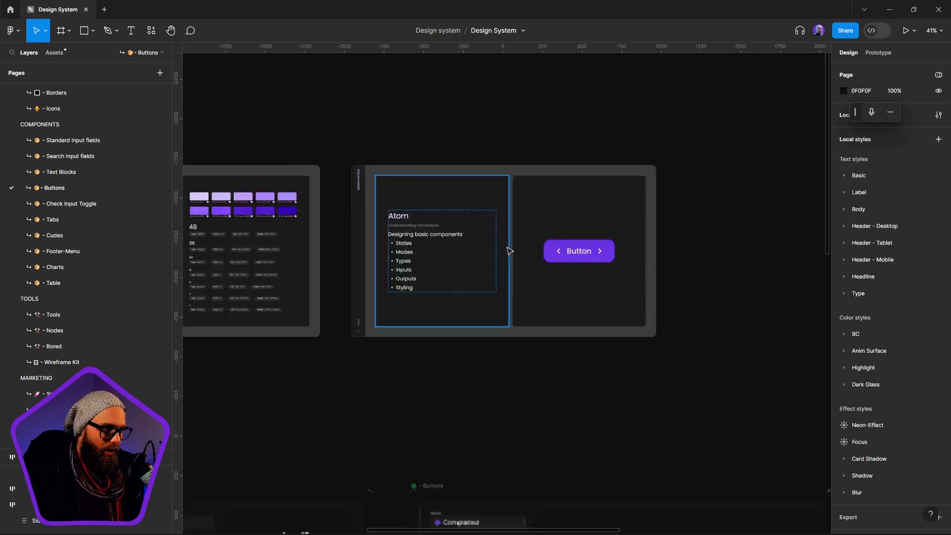
{"action": "scroll", "coordinate": [458, 229], "scroll_direction": "up", "scroll_amount": 10}
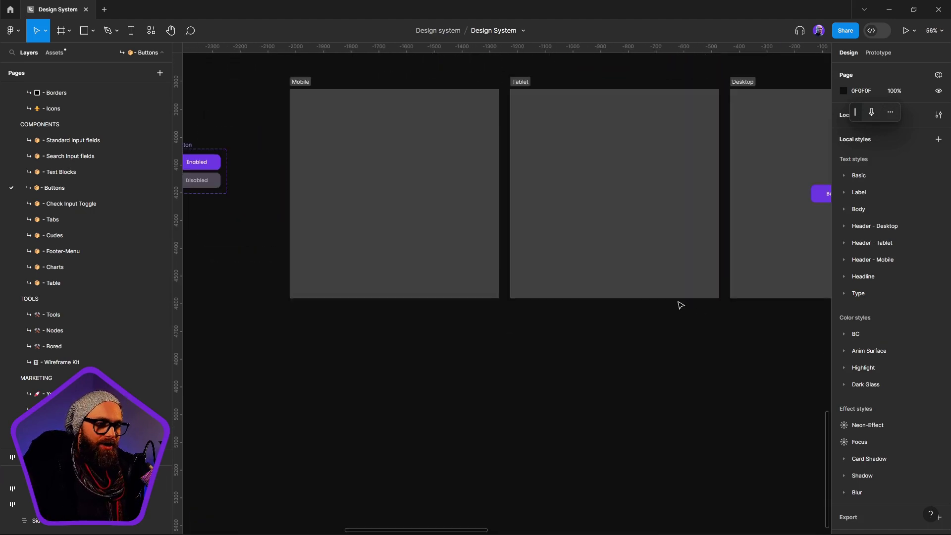
{"action": "left_click_drag", "start_coordinate": [679, 304], "coordinate": [534, 309]}
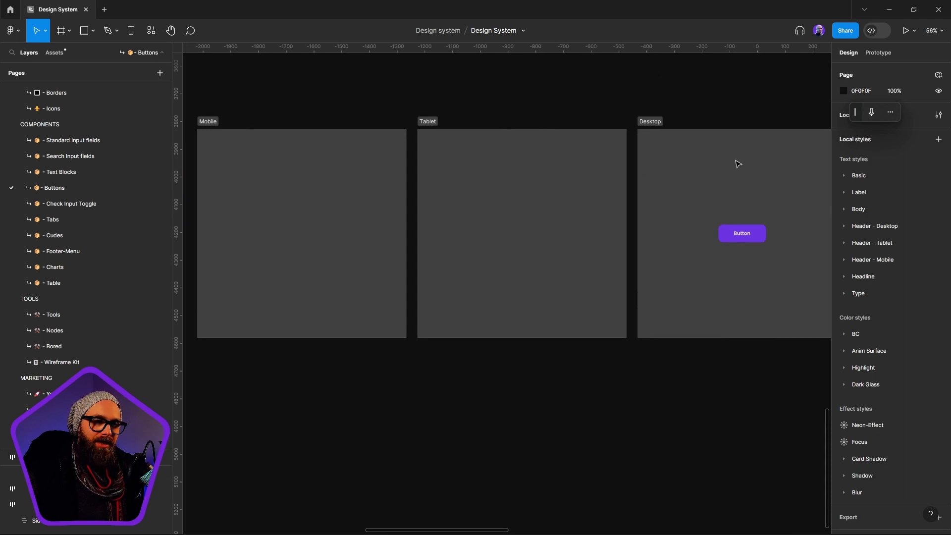
{"action": "left_click", "coordinate": [747, 237]}
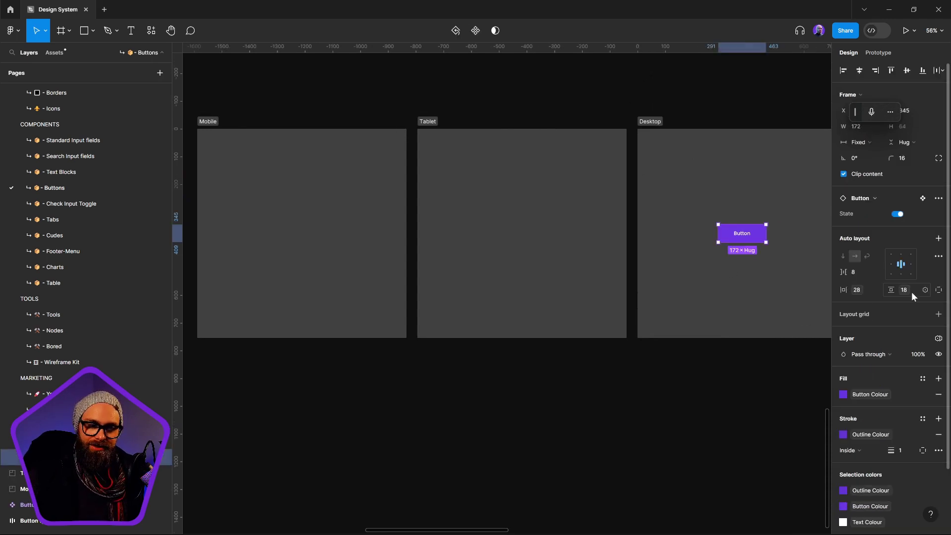
{"action": "left_click_drag", "start_coordinate": [743, 235], "coordinate": [335, 237]}
- Drag the Button into the Tablet frame, then the Desktop frame, to compare its padding
{"action": "scroll", "coordinate": [329, 245], "scroll_direction": "up", "scroll_amount": 5}
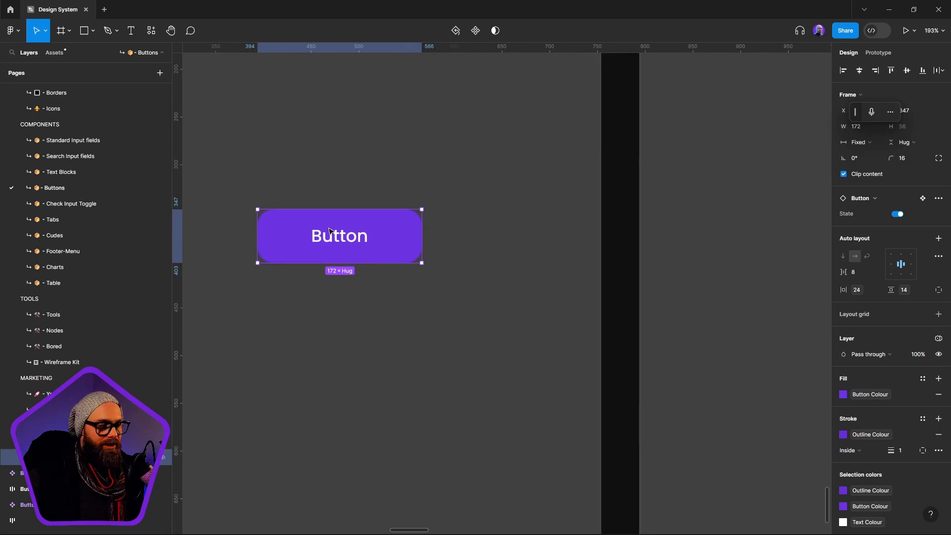
{"action": "scroll", "coordinate": [431, 259], "scroll_direction": "left", "scroll_amount": 3}
{"action": "scroll", "coordinate": [557, 374], "scroll_direction": "down", "scroll_amount": 5}
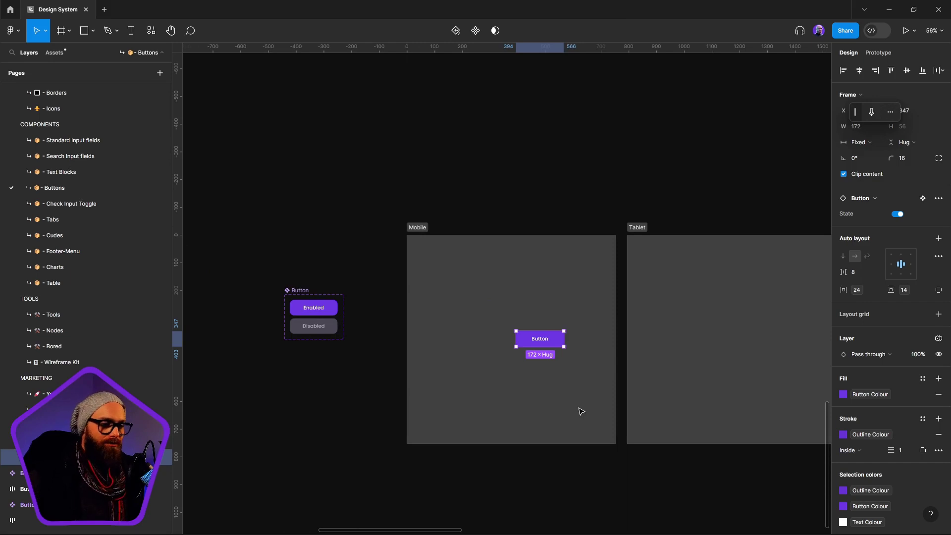
{"action": "left_click_drag", "start_coordinate": [537, 343], "coordinate": [750, 338]}
{"action": "scroll", "coordinate": [751, 339], "scroll_direction": "right", "scroll_amount": 8}
{"action": "left_click_drag", "start_coordinate": [387, 303], "coordinate": [581, 302]}
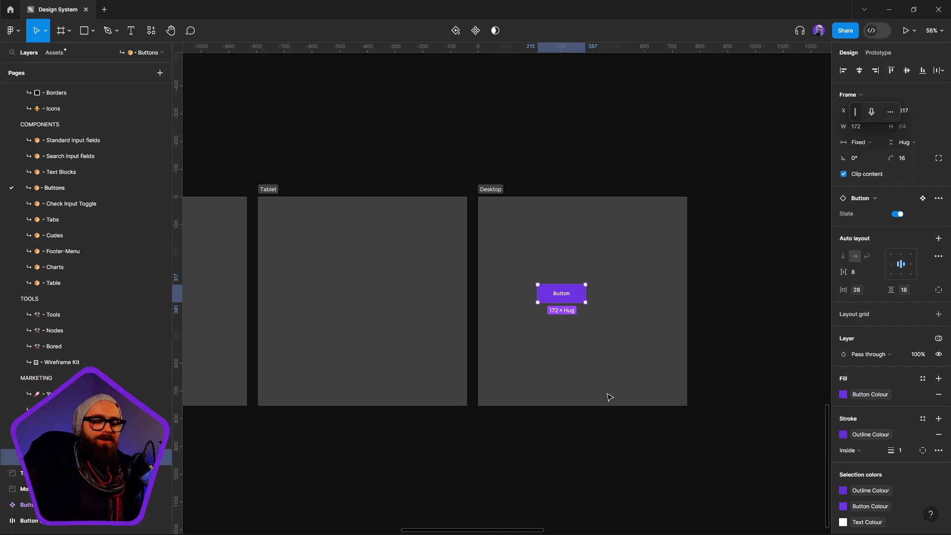
- Drop the Button back into the Mobile frame for 24 by 14 padding, then deselect it
{"action": "left_click_drag", "start_coordinate": [561, 298], "coordinate": [411, 295]}
{"action": "scroll", "coordinate": [495, 297], "scroll_direction": "left", "scroll_amount": 5}
{"action": "left_click_drag", "start_coordinate": [565, 302], "coordinate": [349, 281]}
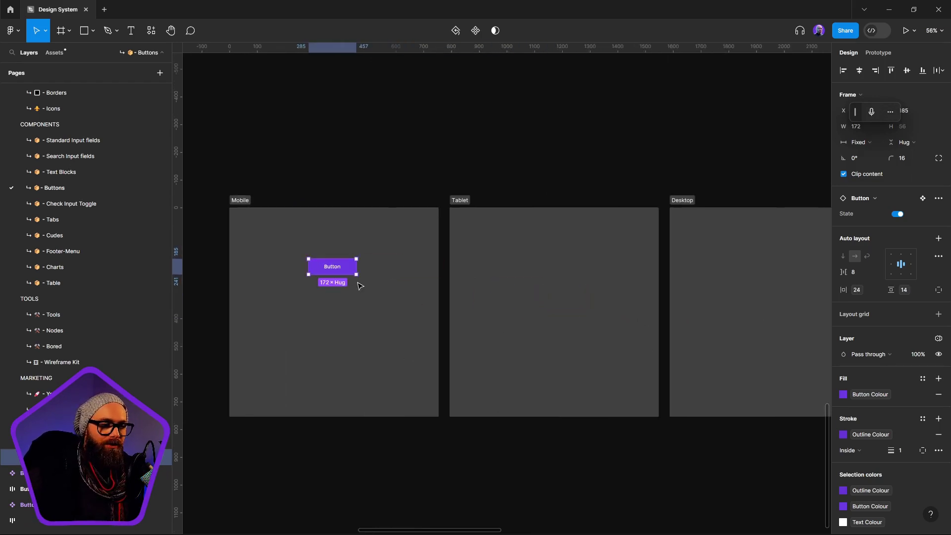
{"action": "left_click", "coordinate": [542, 150]}
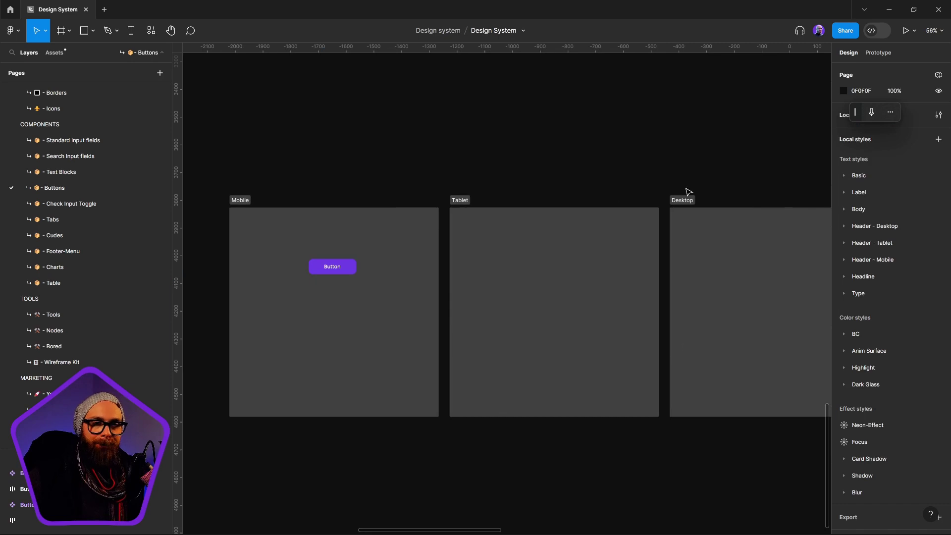
- Keep the page's Button-Sizes variable mode on Default (Small Screens)
{"action": "left_click", "coordinate": [939, 75]}
{"action": "mouse_move", "coordinate": [886, 112]}
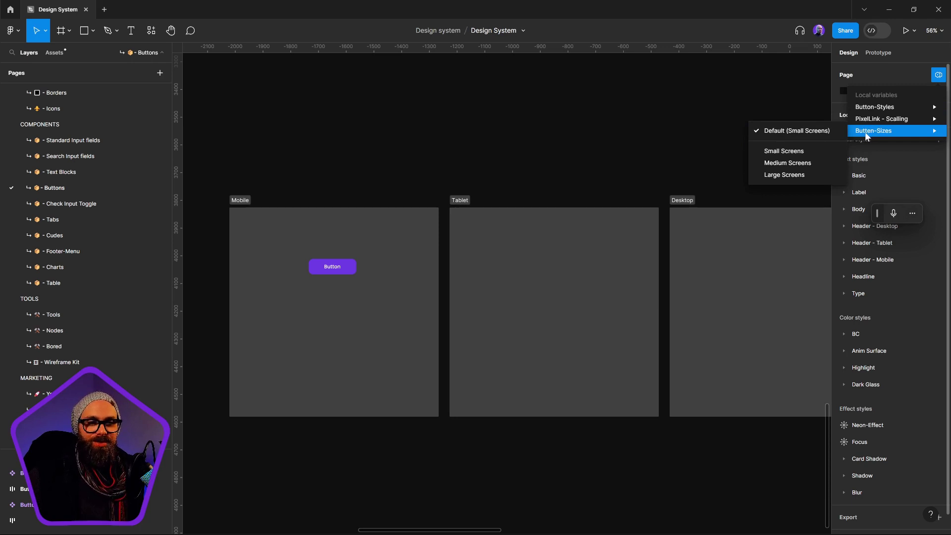
{"action": "left_click", "coordinate": [816, 132]}
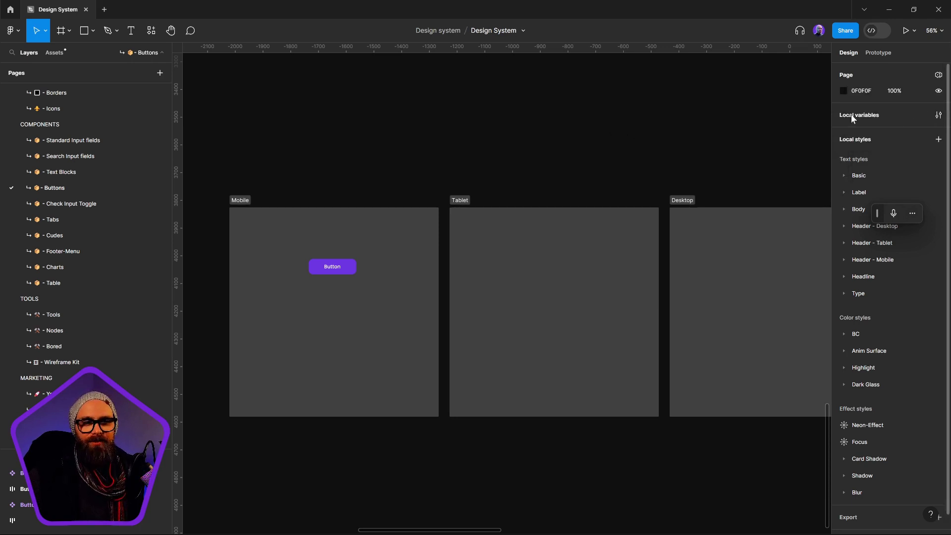
- Show the Local variables panel with the PixelLink - Scalling collection selected
{"action": "left_click", "coordinate": [938, 115]}
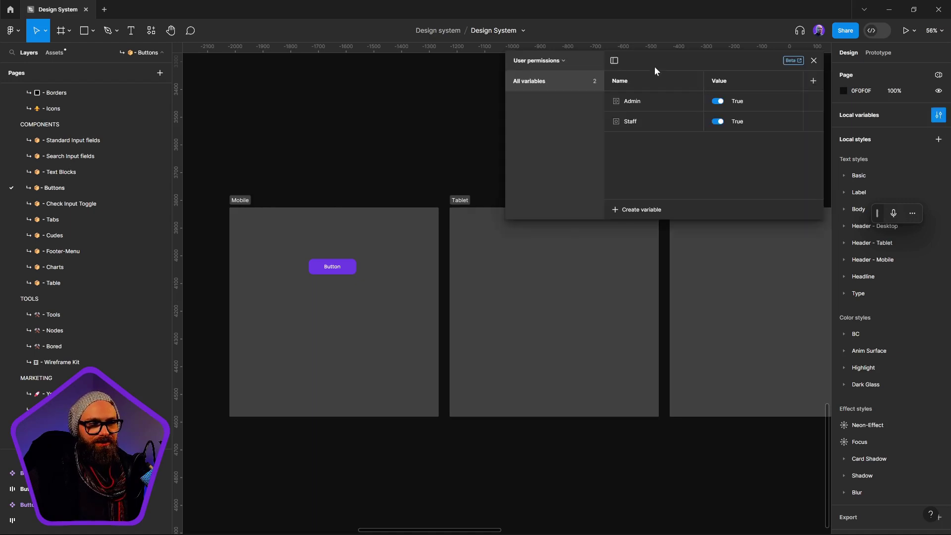
{"action": "left_click_drag", "start_coordinate": [638, 73], "coordinate": [464, 162]}
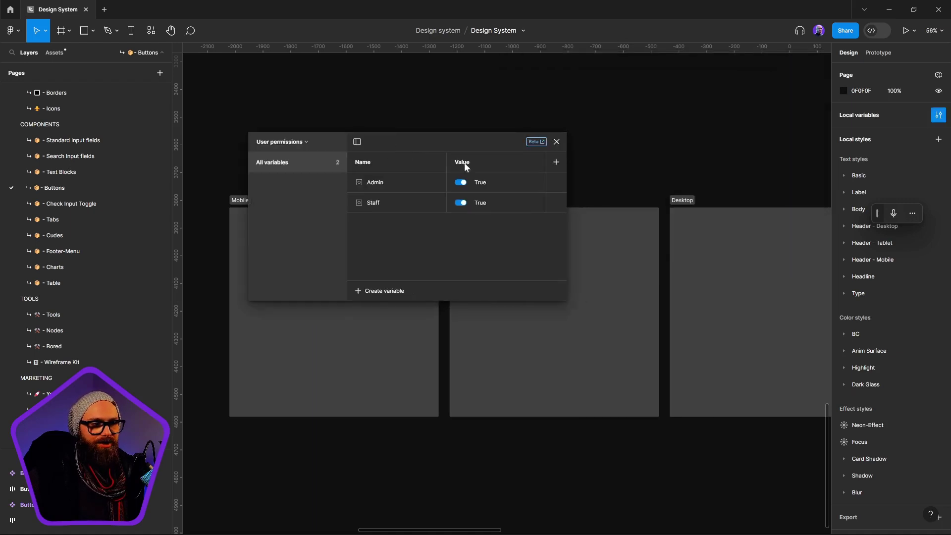
{"action": "left_click", "coordinate": [298, 142]}
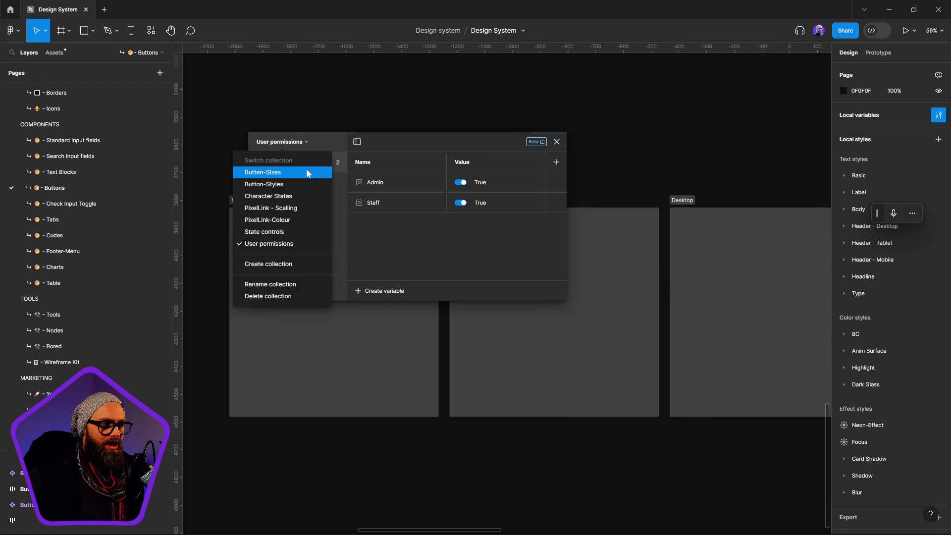
{"action": "left_click", "coordinate": [303, 208]}
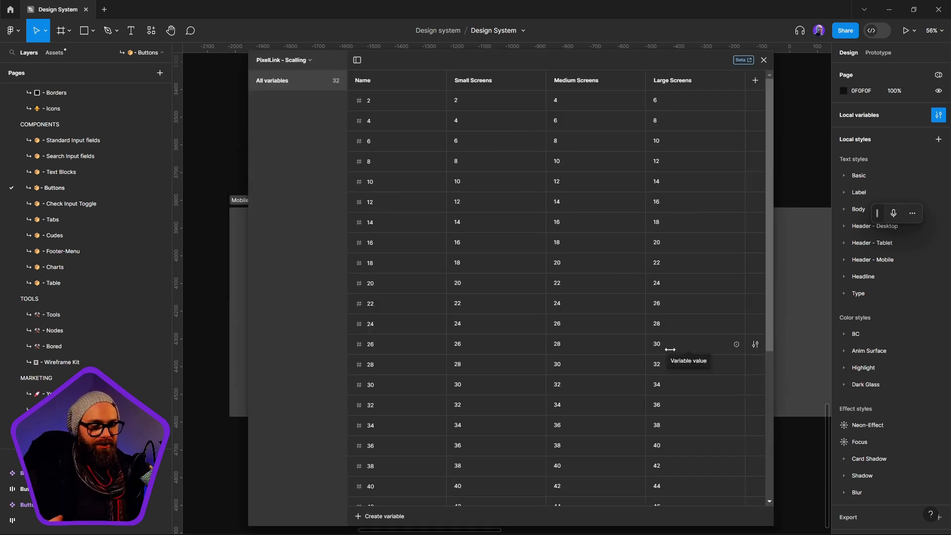
- Scroll through the PixelLink - Scalling variables, which rise by 2 per mode, and back to the top
{"action": "scroll", "coordinate": [625, 303], "scroll_direction": "down", "scroll_amount": 5}
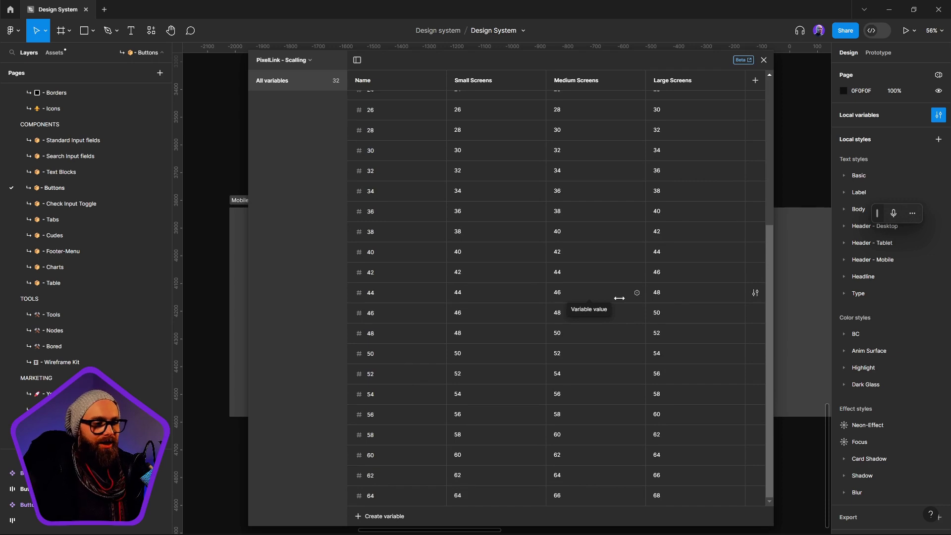
{"action": "scroll", "coordinate": [569, 196], "scroll_direction": "up", "scroll_amount": 10}
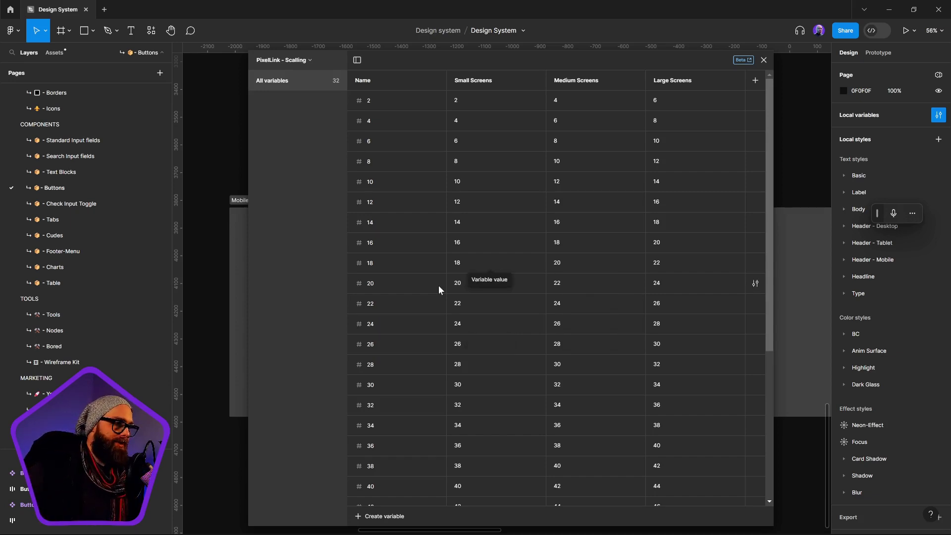
- Add a new variable collection, replacing its default name with 'button scaling'
{"action": "left_click", "coordinate": [309, 61]}
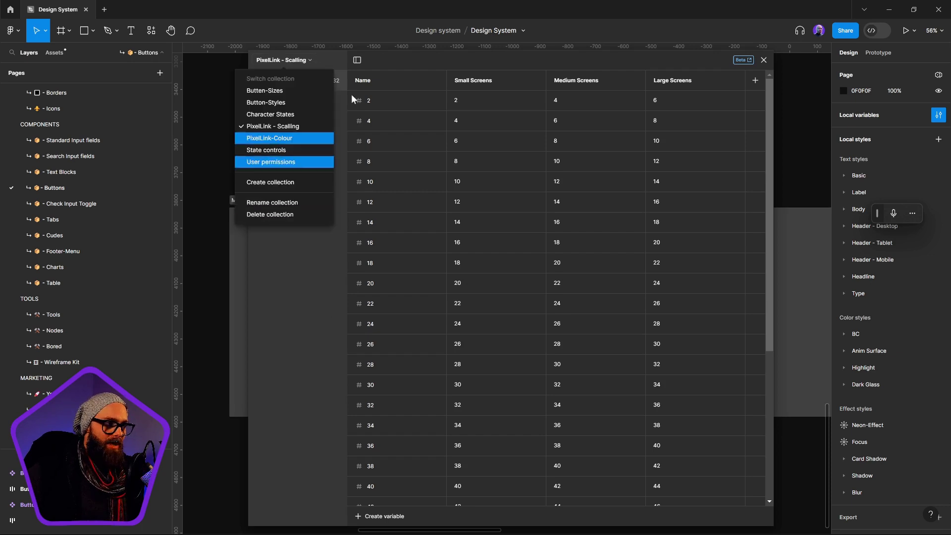
{"action": "left_click", "coordinate": [287, 183]}
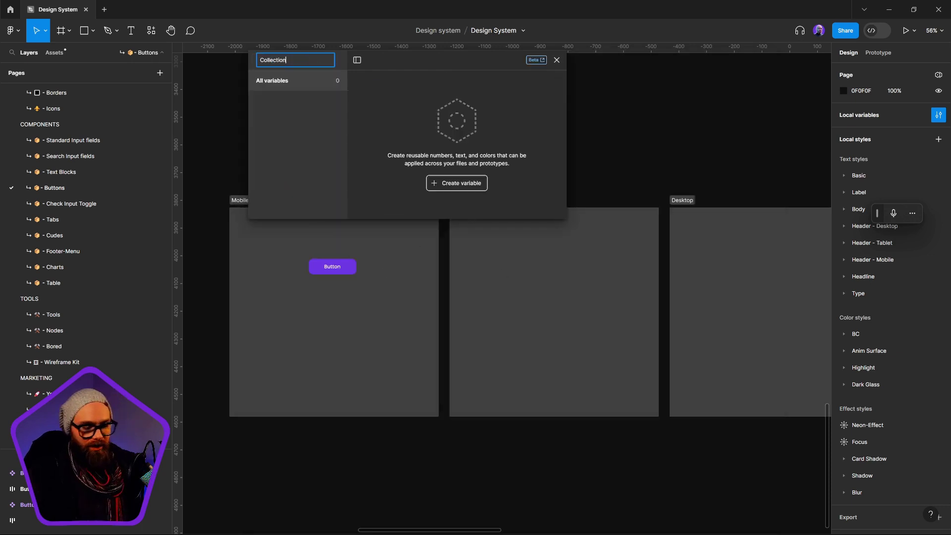
{"action": "key", "text": "BackSpace"}
{"action": "key", "text": "BackSpace"}
{"action": "key", "text": "BackSpace"}
{"action": "key", "text": "BackSpace"}
{"action": "key", "text": "BackSpace"}
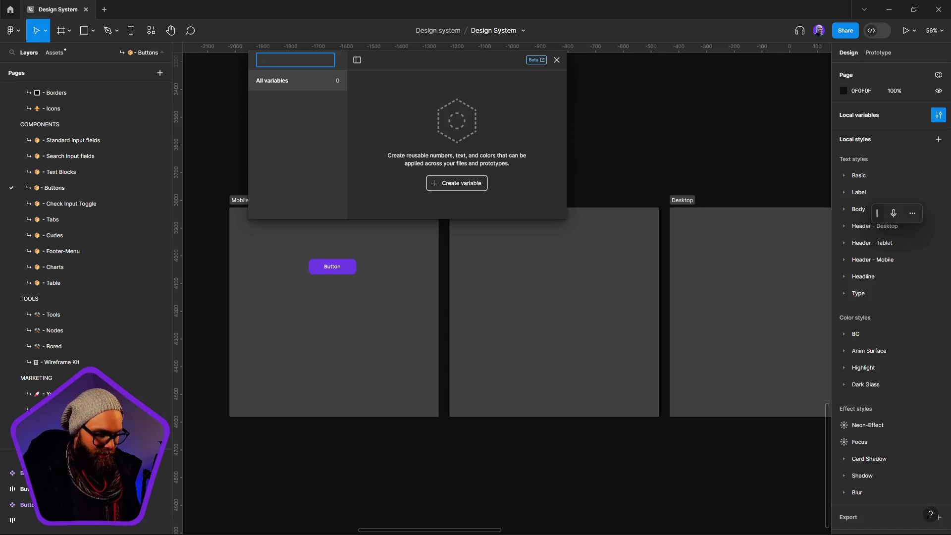
{"action": "key", "text": "super+h"}
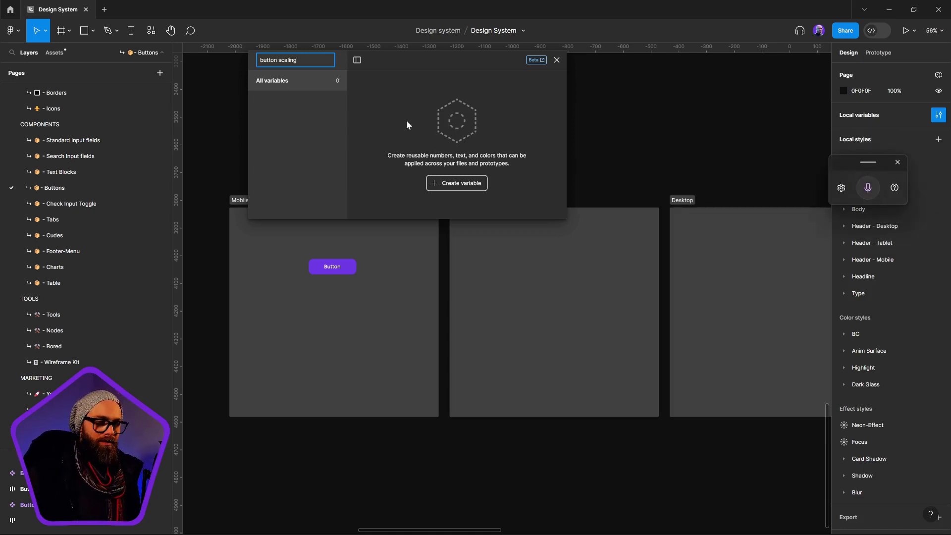
{"action": "key", "text": "Return"}
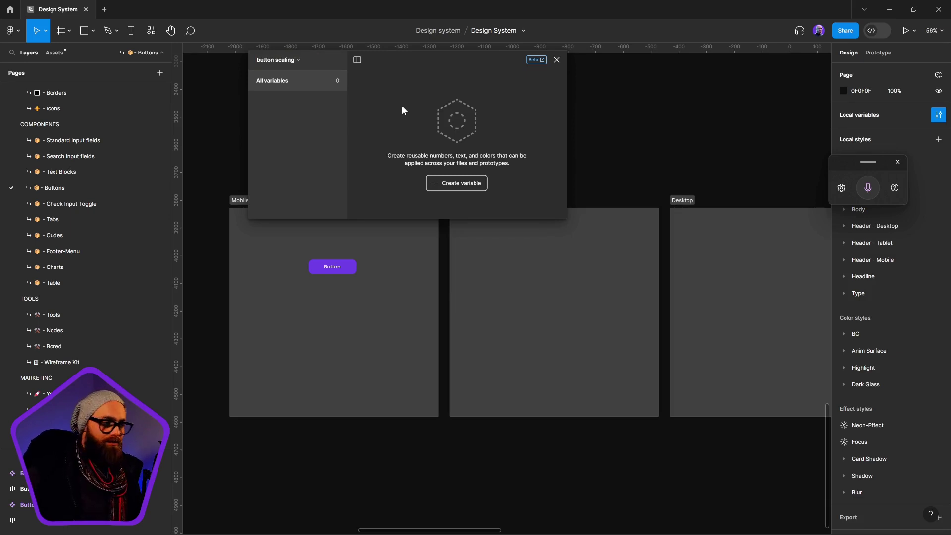
- Create three Number variables named S, M and L, each starting at 0
{"action": "left_click", "coordinate": [459, 184]}
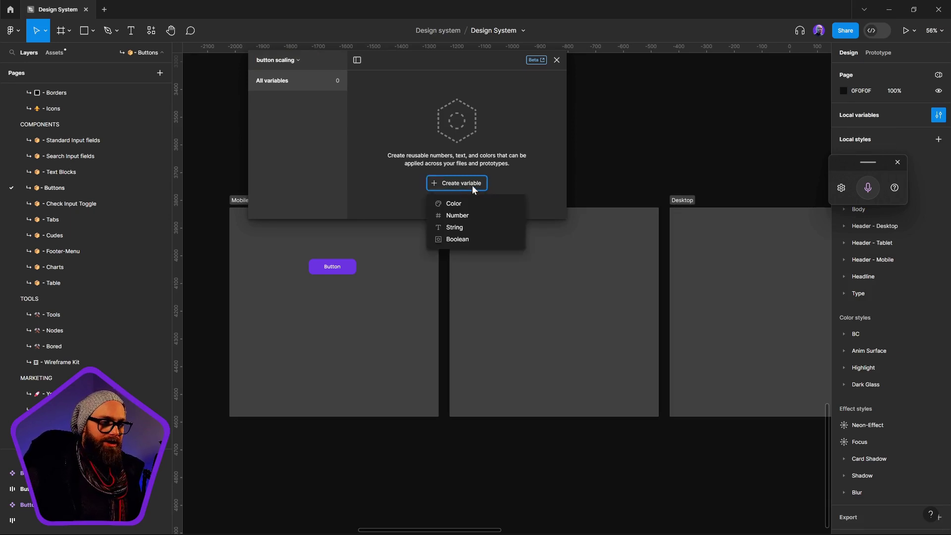
{"action": "left_click", "coordinate": [472, 215]}
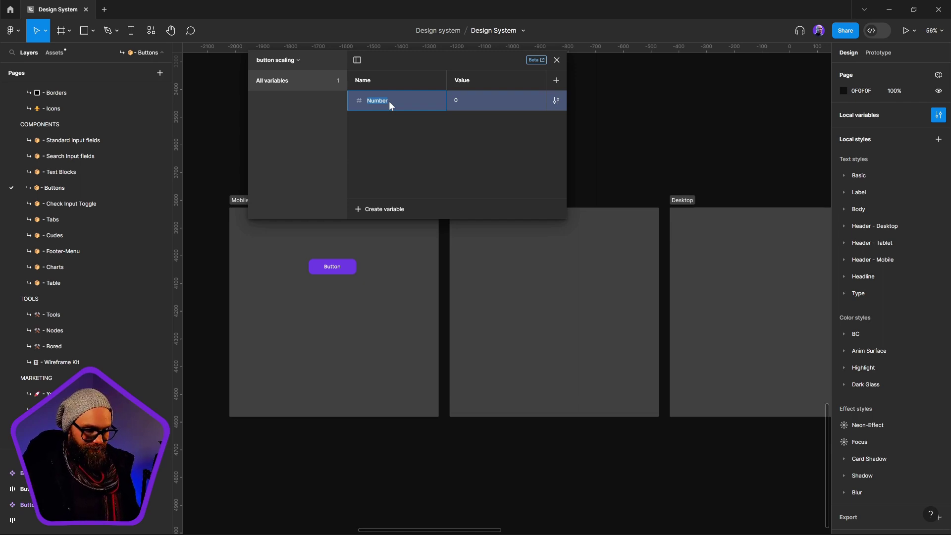
{"action": "type", "text": "s"}
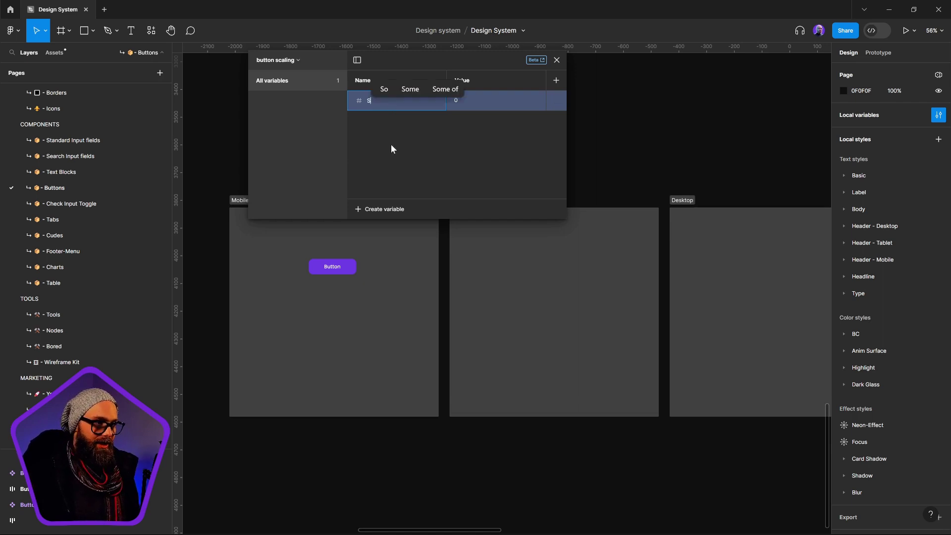
{"action": "key", "text": "super+h"}
{"action": "left_click", "coordinate": [406, 209]}
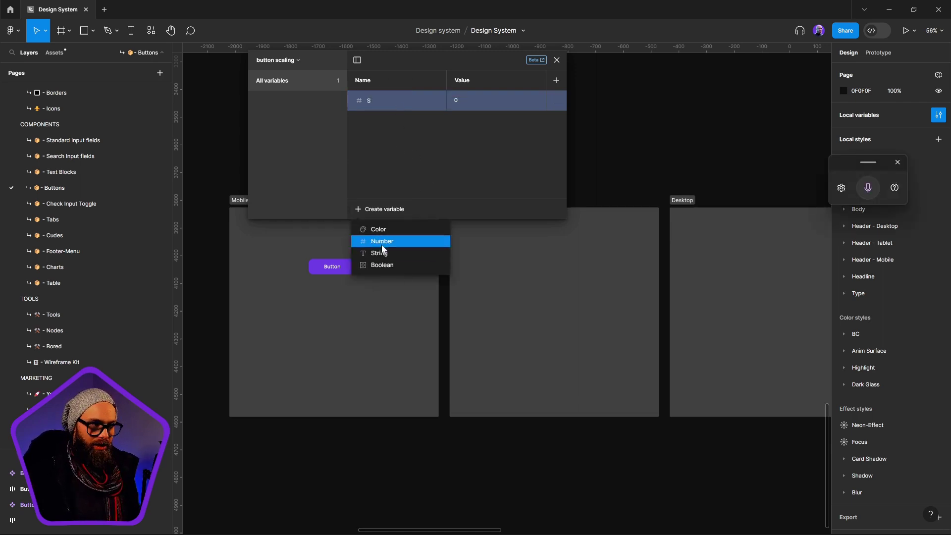
{"action": "left_click", "coordinate": [412, 169]}
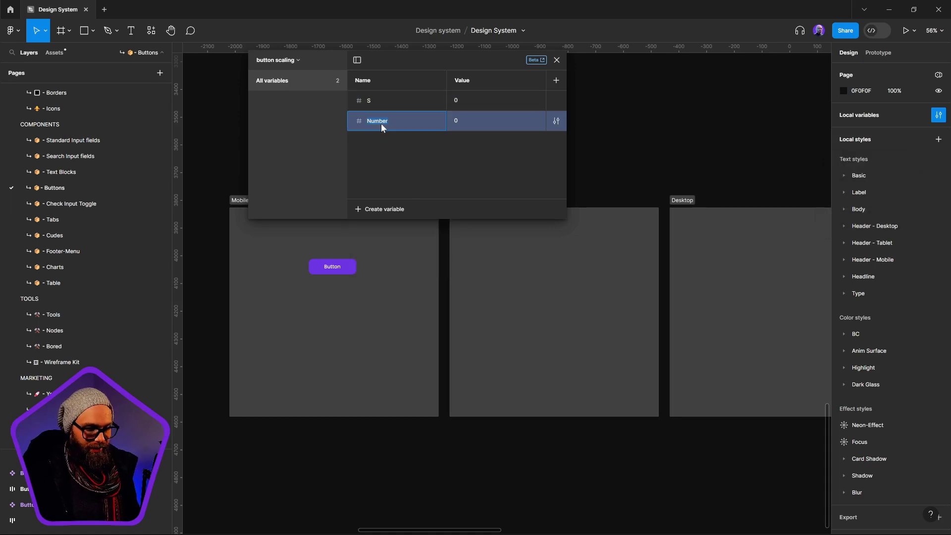
{"action": "type", "text": "M"}
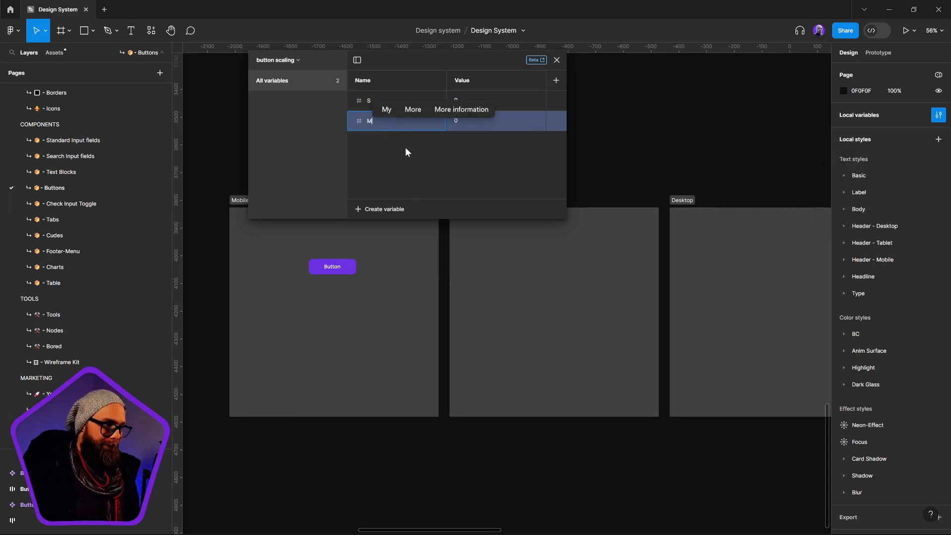
{"action": "key", "text": "Return"}
{"action": "left_click", "coordinate": [390, 210]}
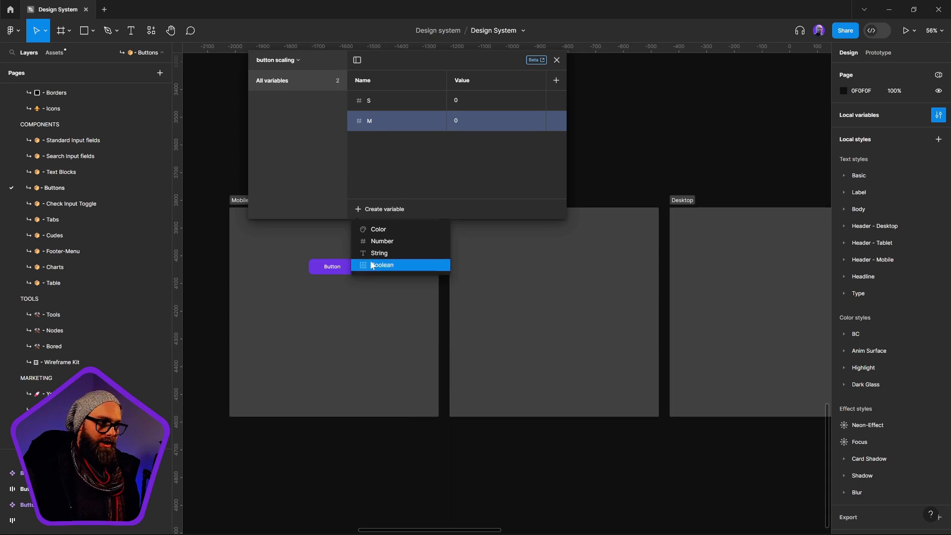
{"action": "left_click", "coordinate": [376, 242]}
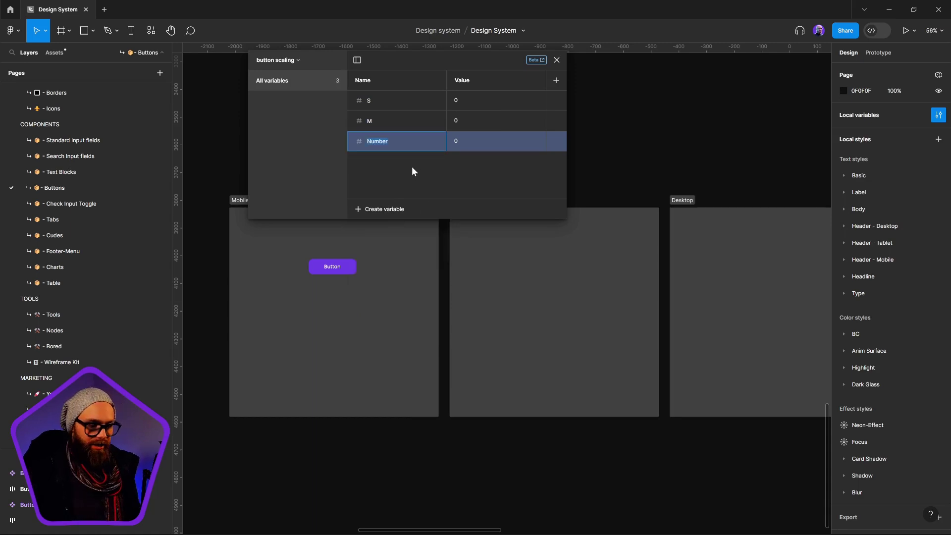
{"action": "type", "text": "L"}
{"action": "key", "text": "Return"}
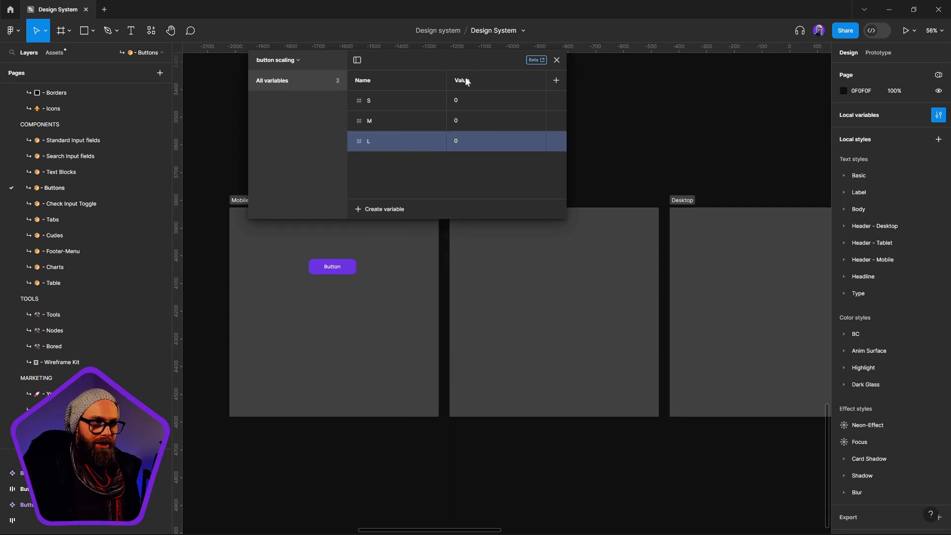
- Rename the default Value mode column to 'Small Screen'
{"action": "double_click", "coordinate": [468, 81]}
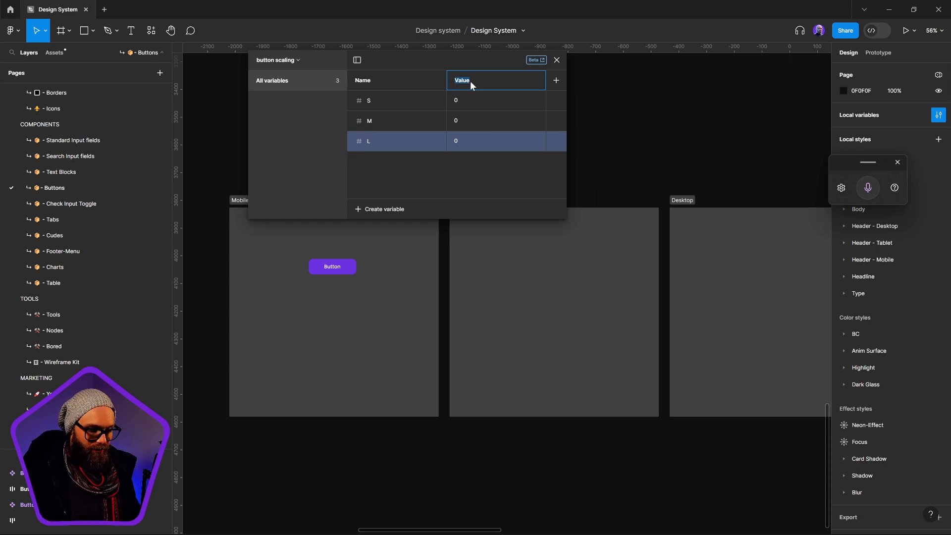
{"action": "key", "text": "super+h"}
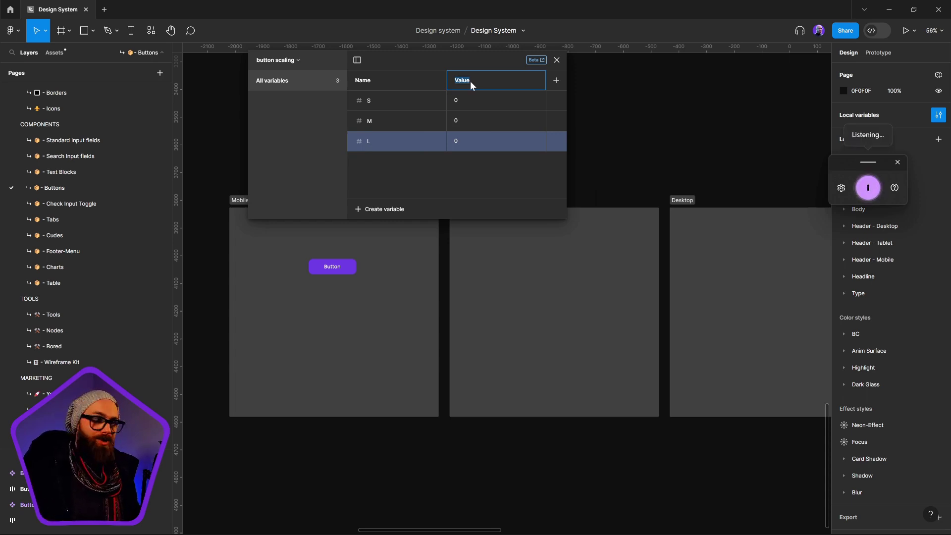
{"action": "type", "text": "Small"}
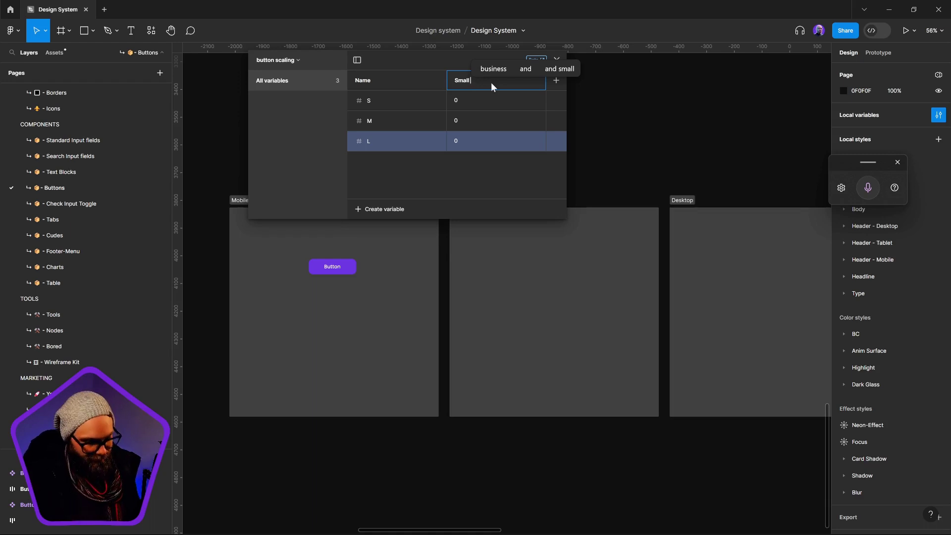
{"action": "type", "text": "Sc"}
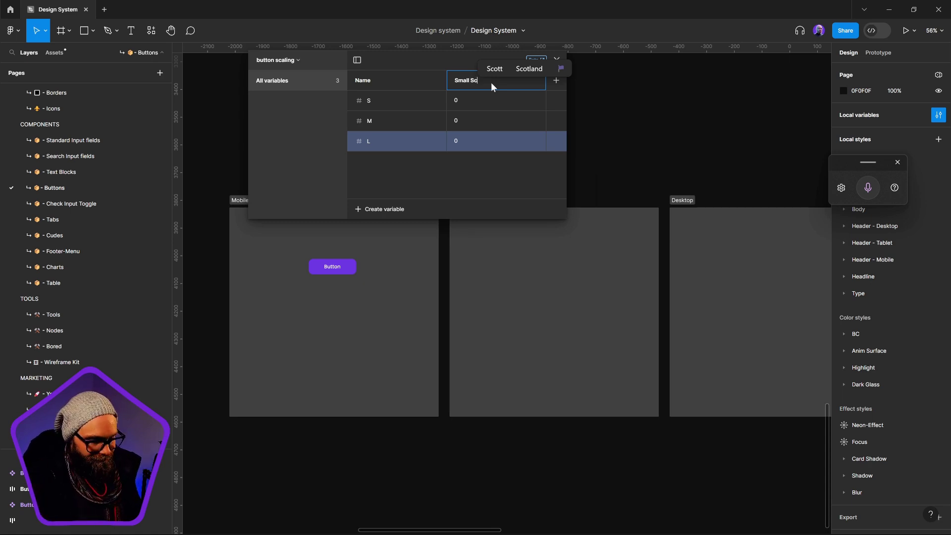
{"action": "type", "text": "reen"}
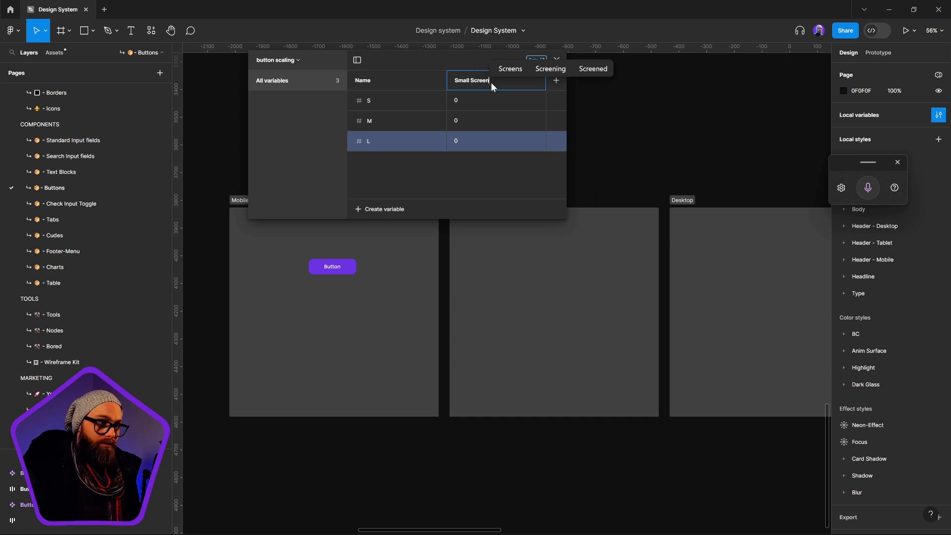
{"action": "key", "text": "Return"}
- Add two more modes named 'Medium screen' and 'Large screen'
{"action": "left_click", "coordinate": [555, 81]}
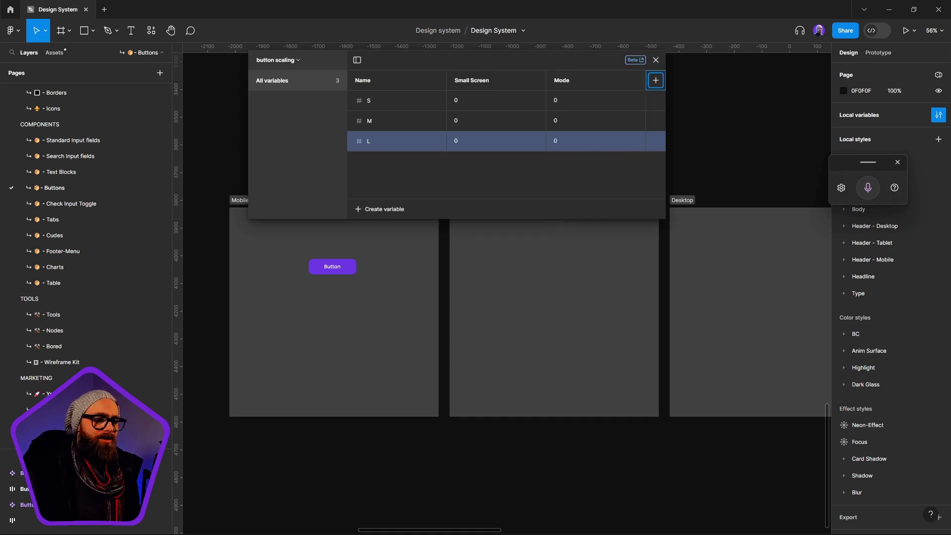
{"action": "double_click", "coordinate": [569, 80]}
{"action": "key", "text": "BackSpace"}
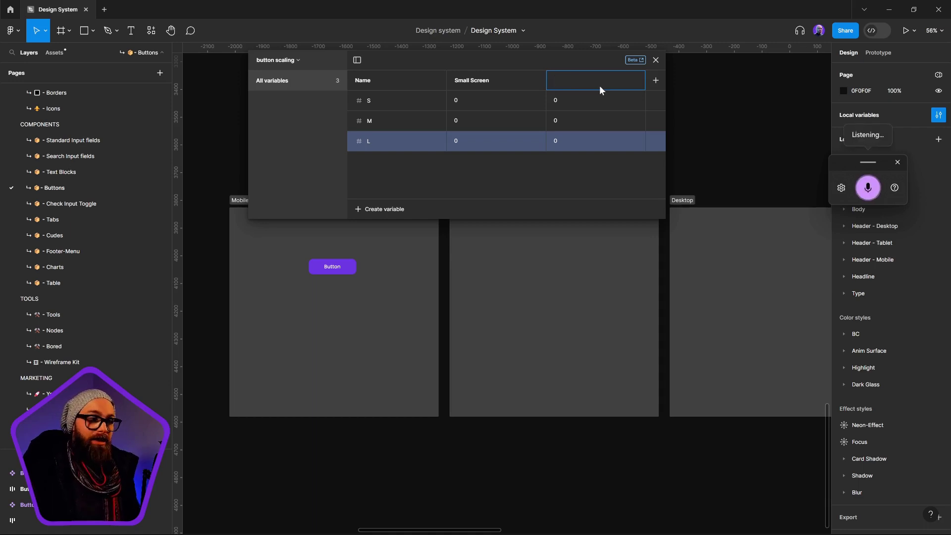
{"action": "type", "text": "Medium"}
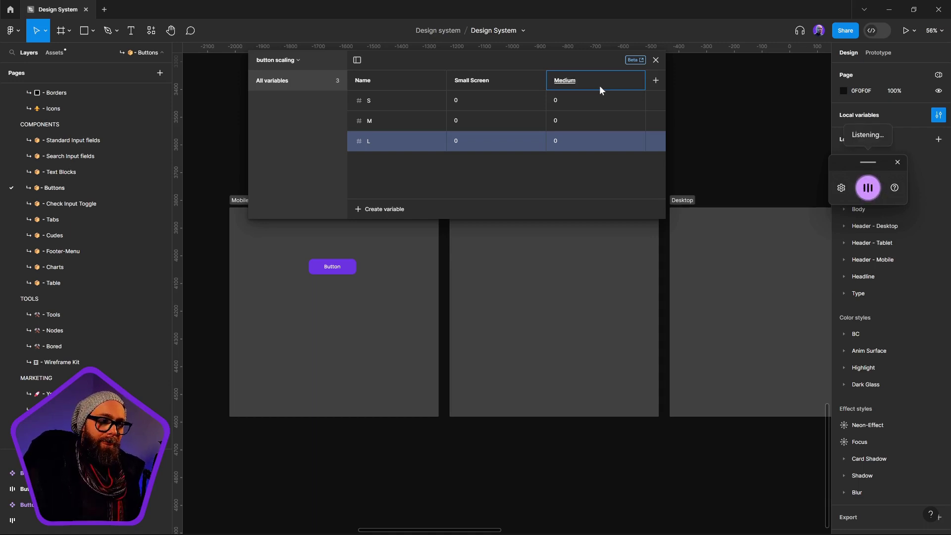
{"action": "type", "text": " screen"}
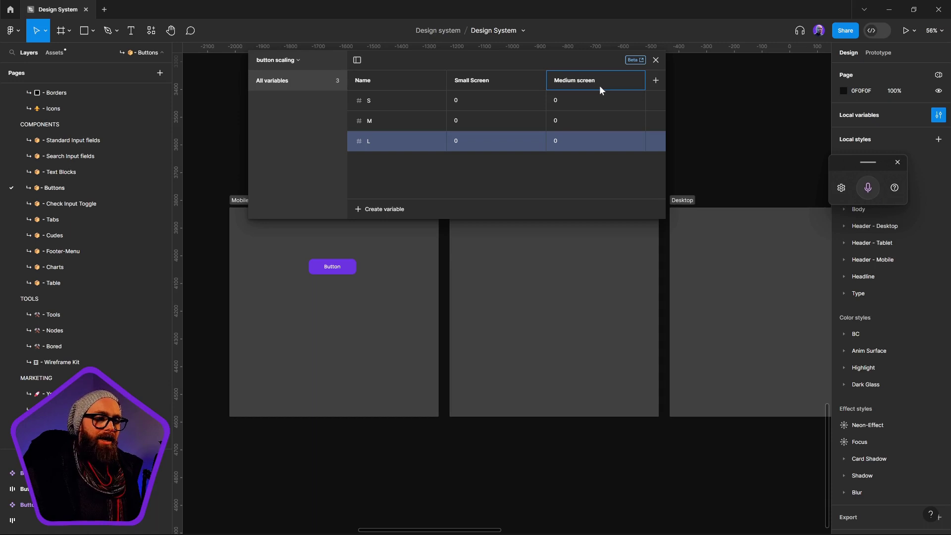
{"action": "key", "text": "Return"}
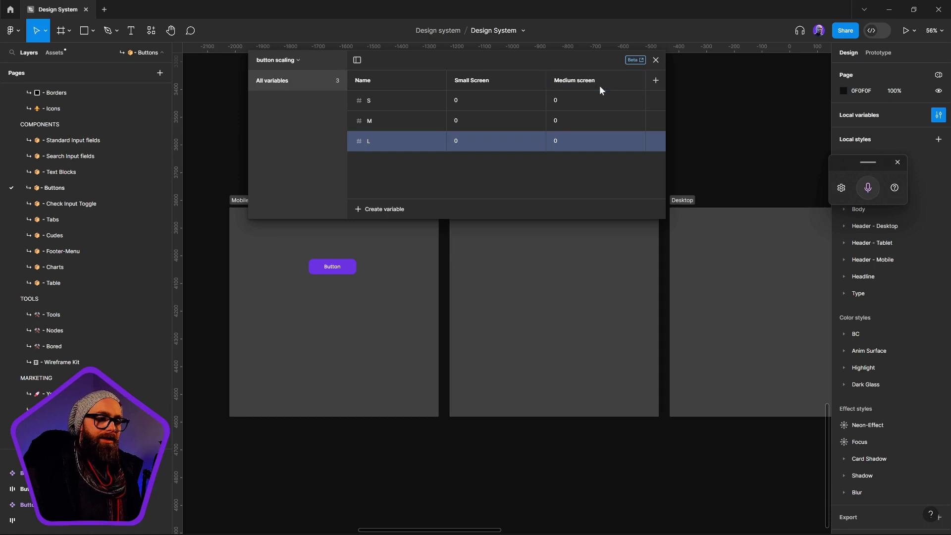
{"action": "left_click", "coordinate": [655, 81]}
{"action": "double_click", "coordinate": [692, 84]}
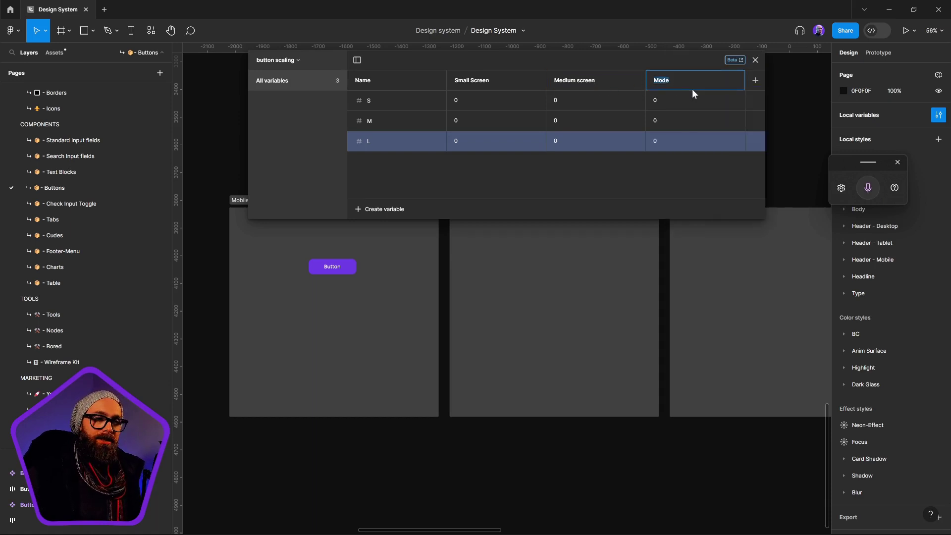
{"action": "key", "text": "ctrl+super"}
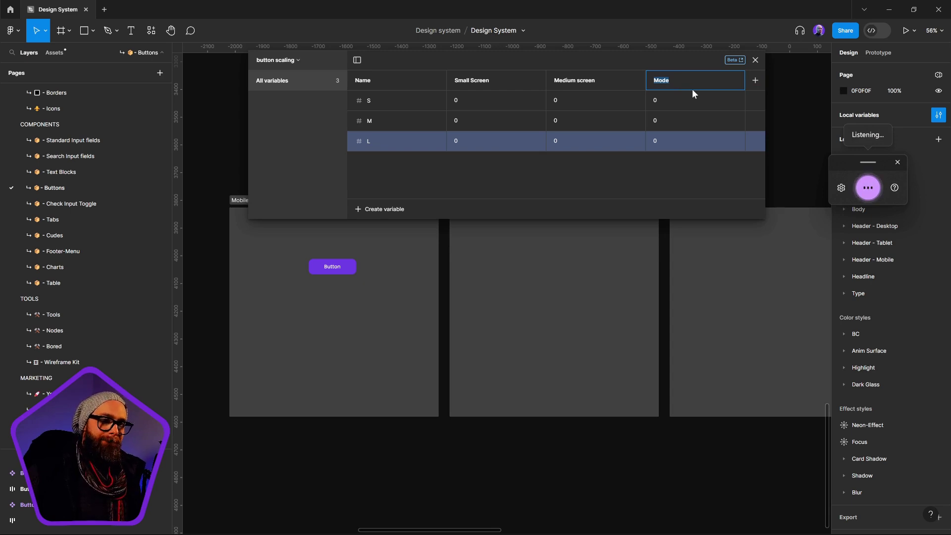
{"action": "type", "text": "Large screen"}
{"action": "key", "text": "Return"}
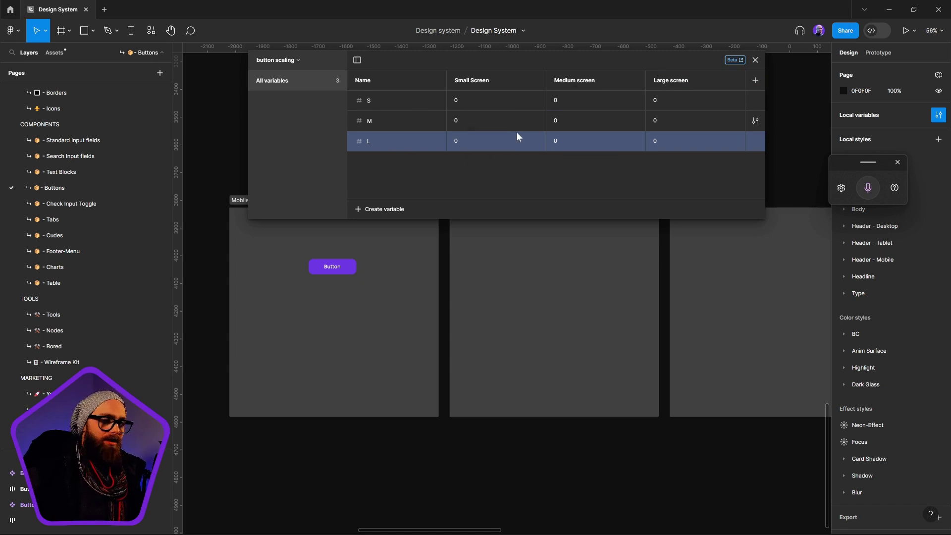
- Move the Button below the screen frames and detach it from its main component
{"action": "left_click", "coordinate": [332, 267]}
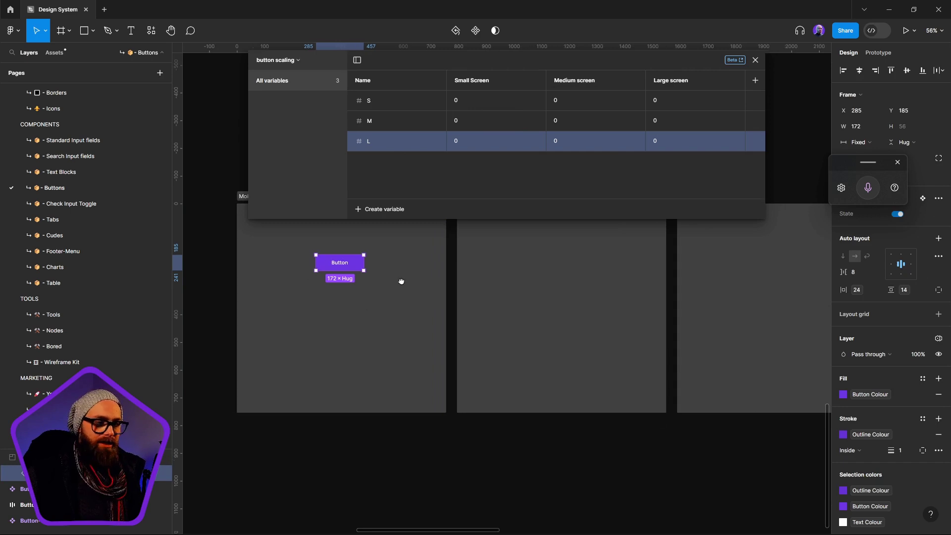
{"action": "scroll", "coordinate": [501, 242], "scroll_direction": "left", "scroll_amount": 5}
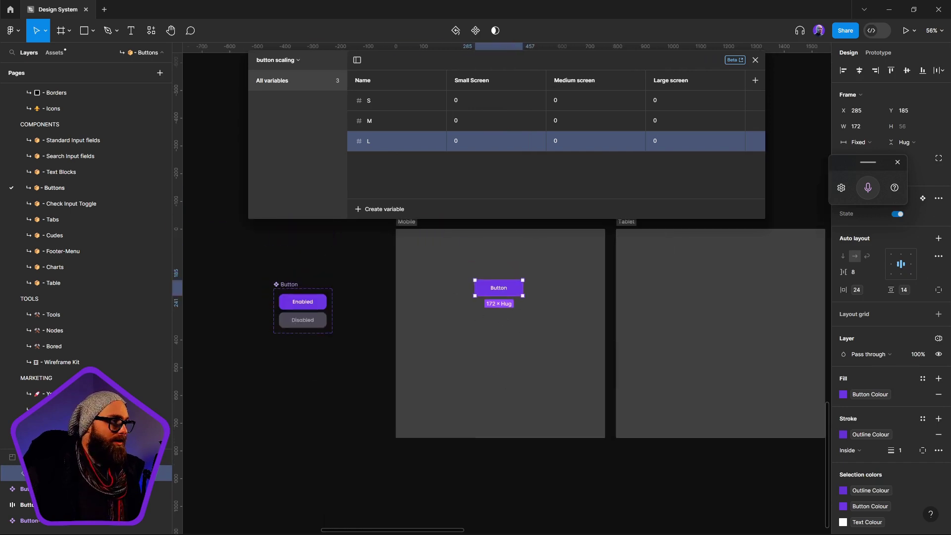
{"action": "scroll", "coordinate": [529, 336], "scroll_direction": "down", "scroll_amount": 2}
{"action": "left_click_drag", "start_coordinate": [495, 255], "coordinate": [482, 372]}
{"action": "right_click", "coordinate": [472, 360]}
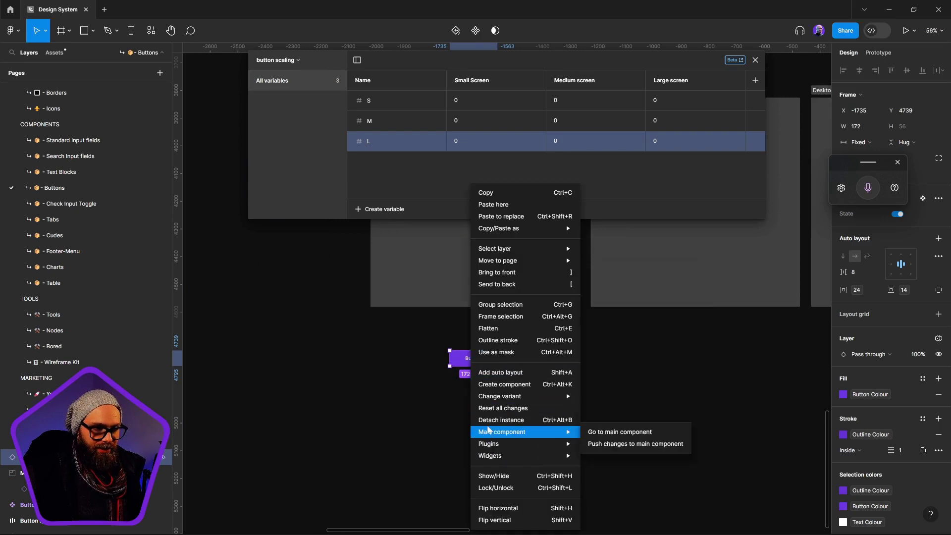
{"action": "left_click", "coordinate": [496, 420]}
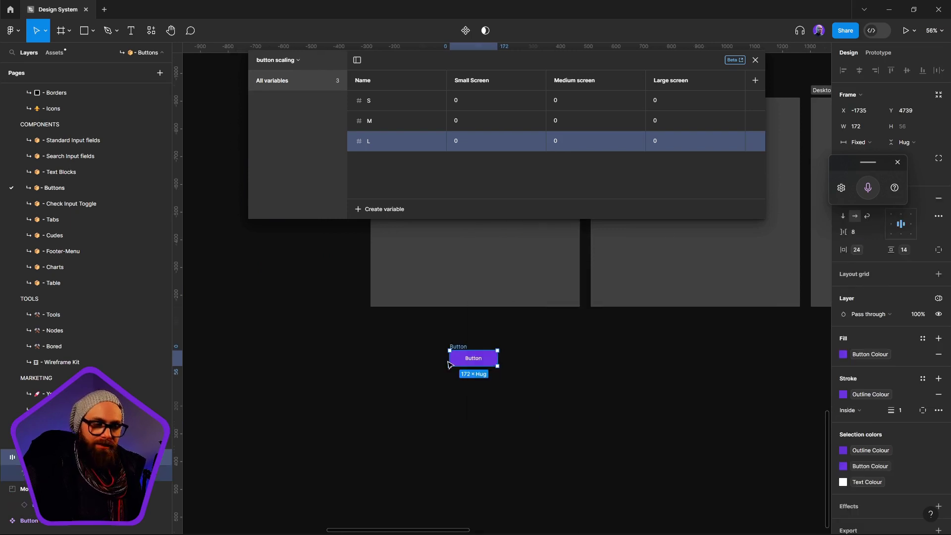
- Inspect the detached Button's auto layout padding, 24 horizontal by 14 vertical
{"action": "left_click", "coordinate": [897, 163]}
{"action": "left_click", "coordinate": [862, 249]}
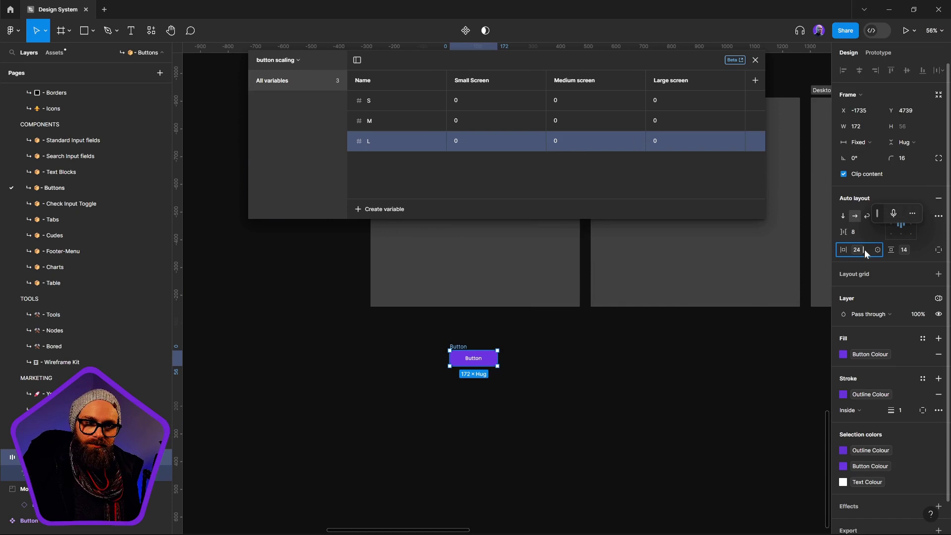
{"action": "key", "text": "BackSpace"}
{"action": "left_click", "coordinate": [908, 251]}
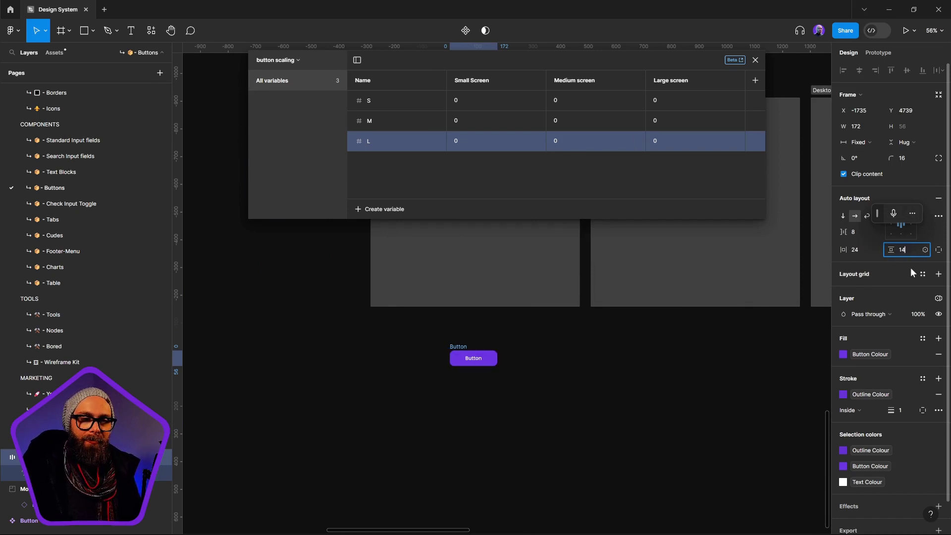
{"action": "left_click", "coordinate": [642, 481]}
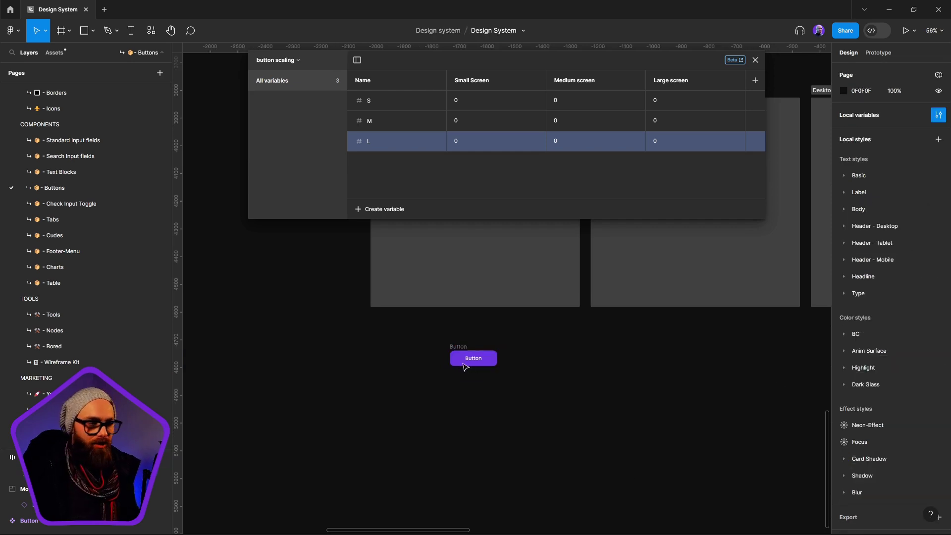
{"action": "scroll", "coordinate": [458, 356], "scroll_direction": "up", "scroll_amount": 5}
{"action": "left_click", "coordinate": [432, 328]}
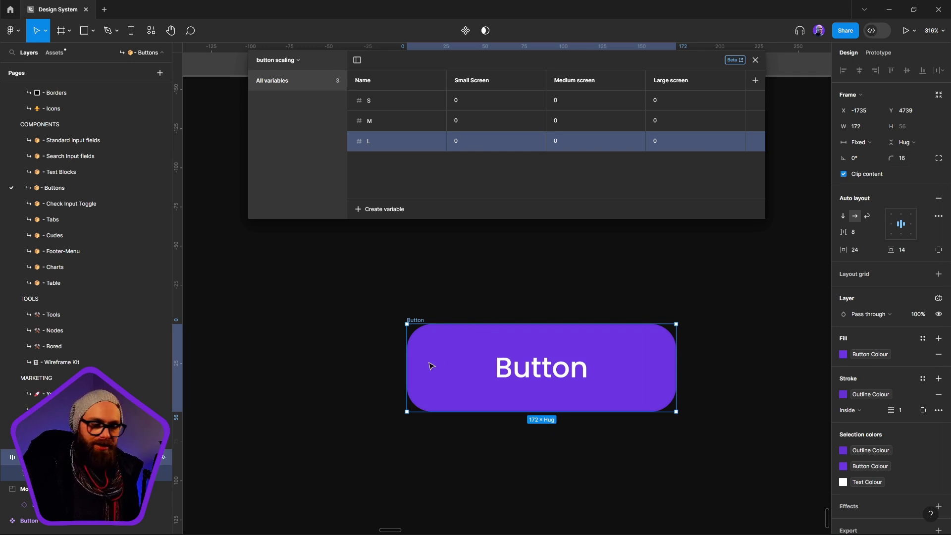
{"action": "left_click", "coordinate": [855, 250]}
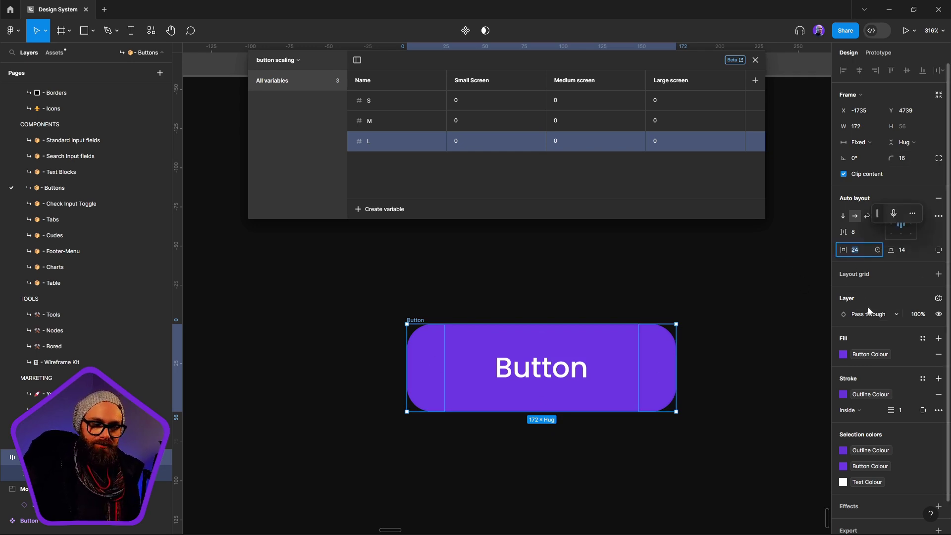
{"action": "left_click", "coordinate": [547, 308]}
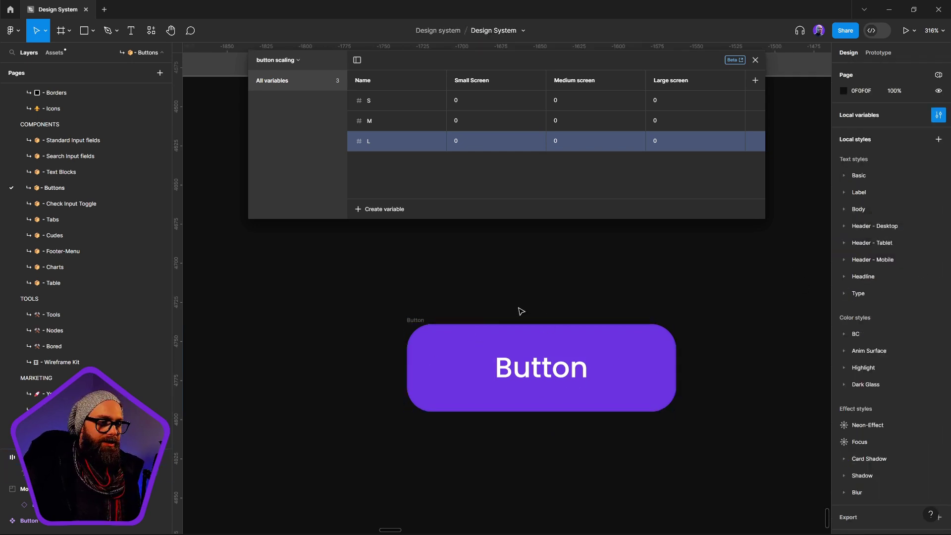
{"action": "left_click", "coordinate": [462, 348]}
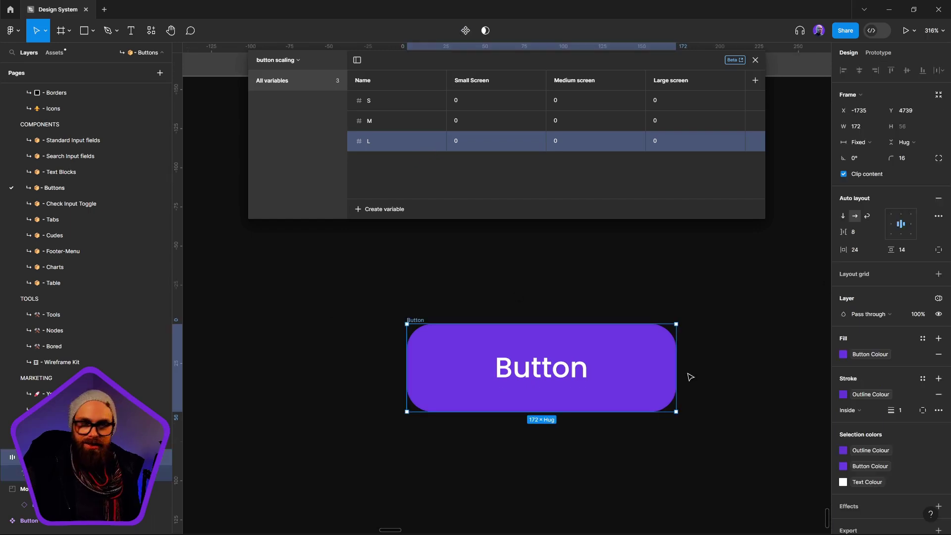
- Switch the Button frame's width from Fixed 172 to Hug contents
{"action": "double_click", "coordinate": [525, 382]}
{"action": "key", "text": "Escape"}
{"action": "key", "text": "Escape"}
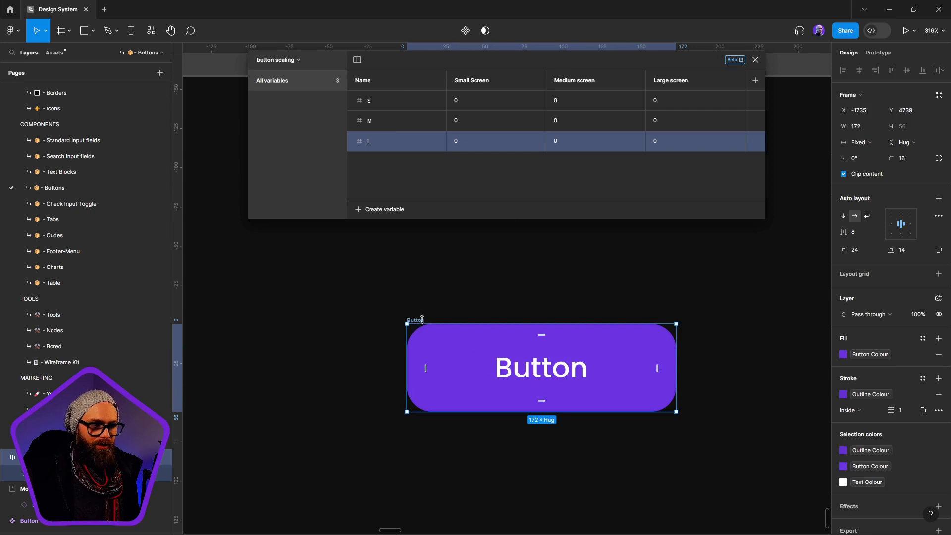
{"action": "left_click", "coordinate": [909, 140]}
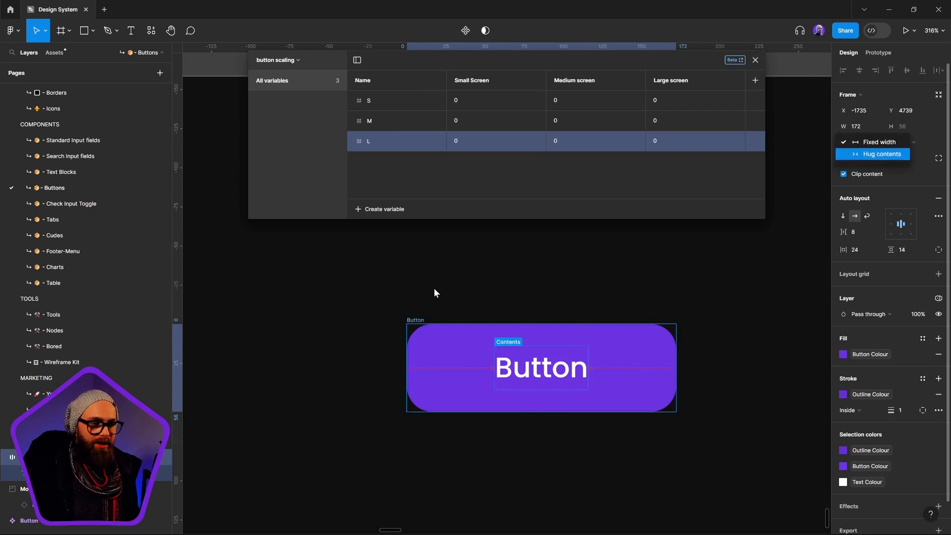
{"action": "key", "text": "Return"}
{"action": "left_click", "coordinate": [516, 271]}
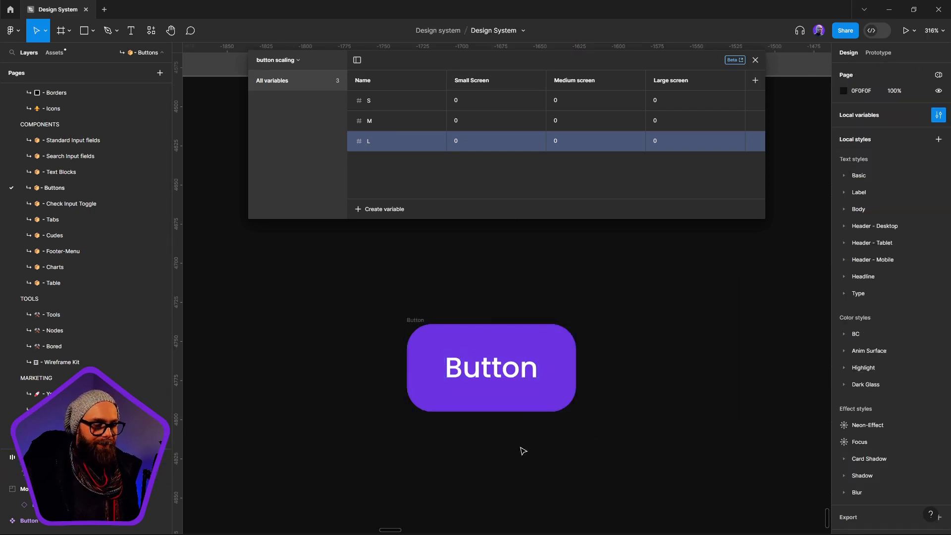
- Check the Button's left and top padding values on the canvas
{"action": "double_click", "coordinate": [478, 387]}
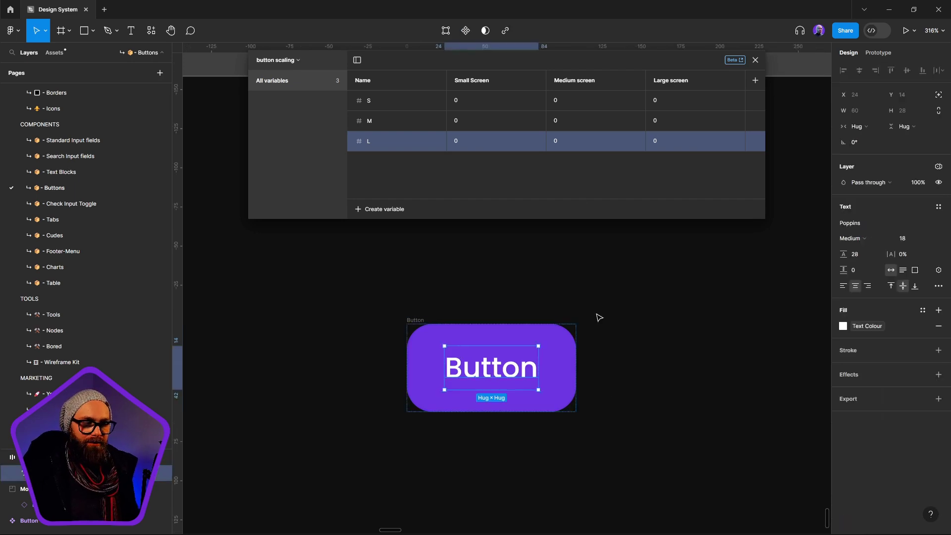
{"action": "left_click", "coordinate": [644, 398]}
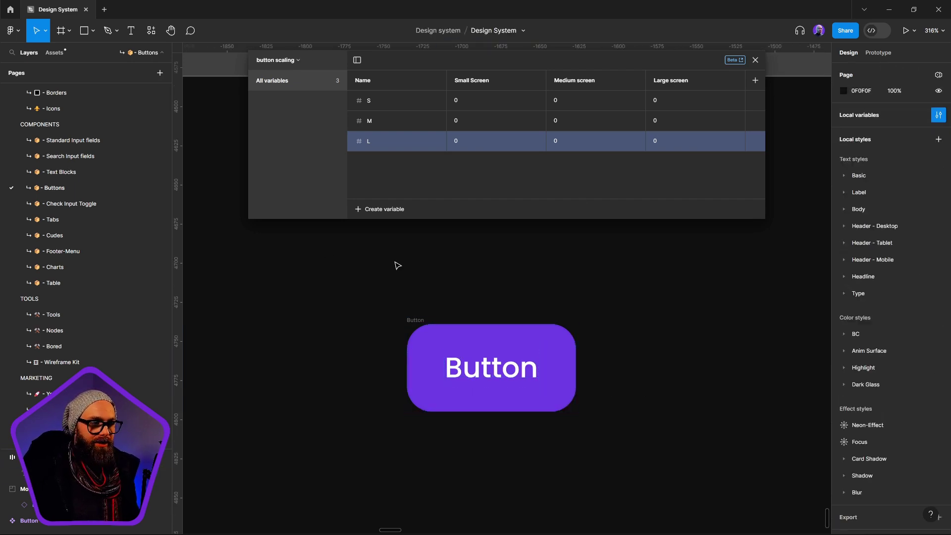
{"action": "left_click", "coordinate": [414, 320]}
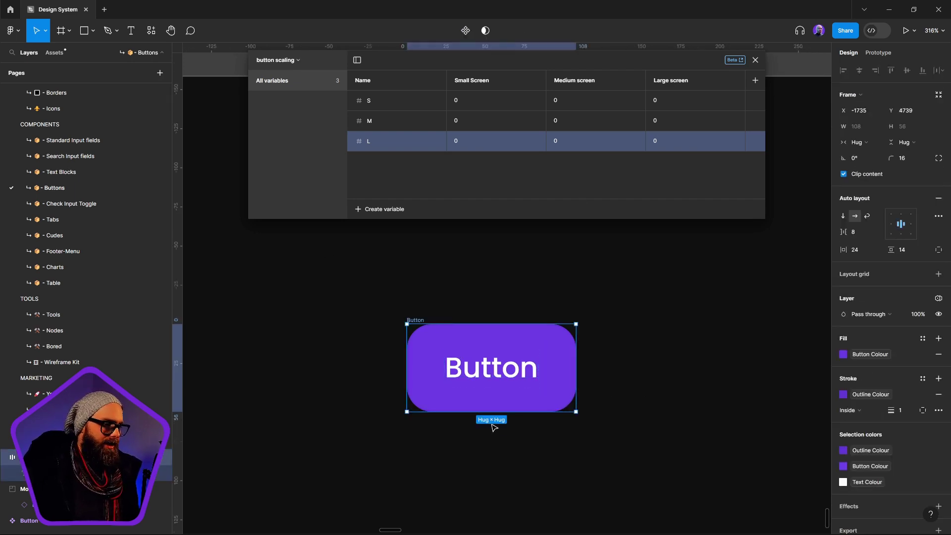
{"action": "left_click", "coordinate": [435, 376]}
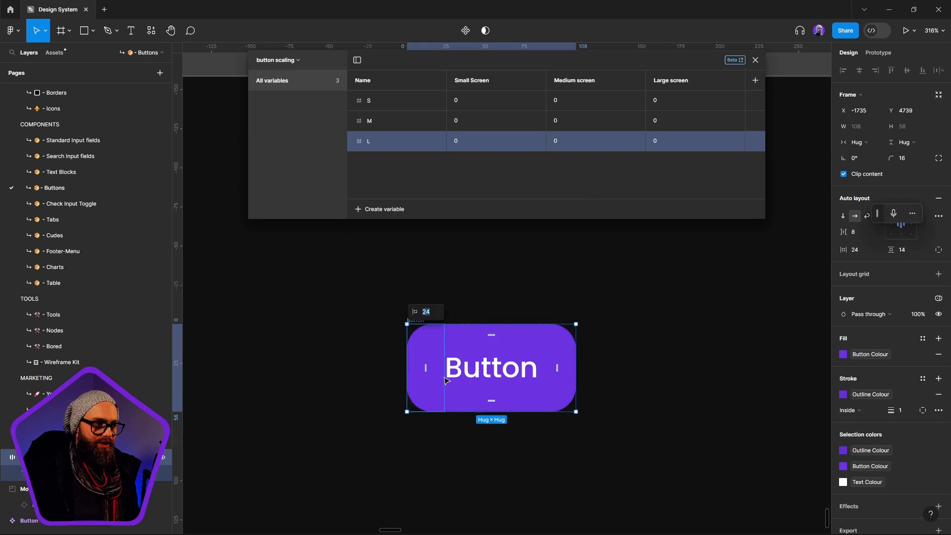
{"action": "left_click", "coordinate": [472, 342]}
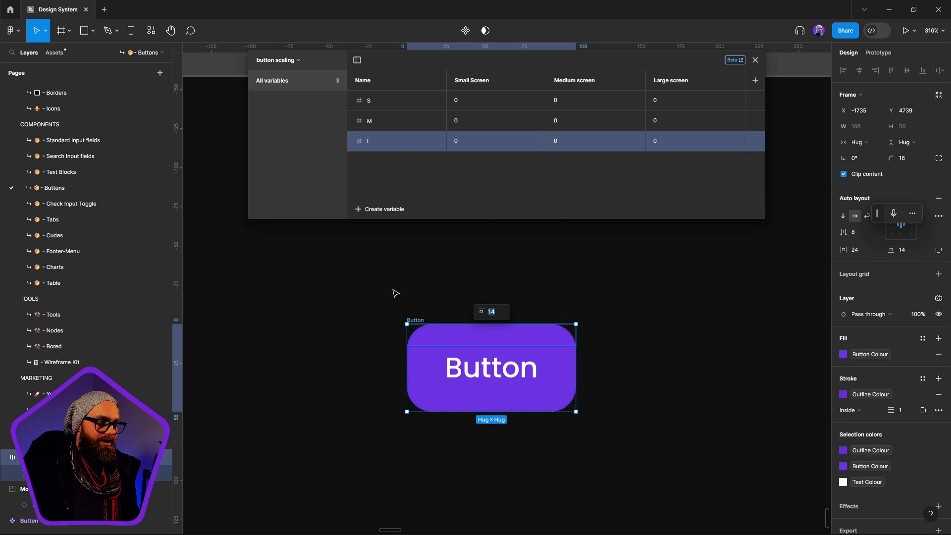
{"action": "left_click", "coordinate": [333, 327]}
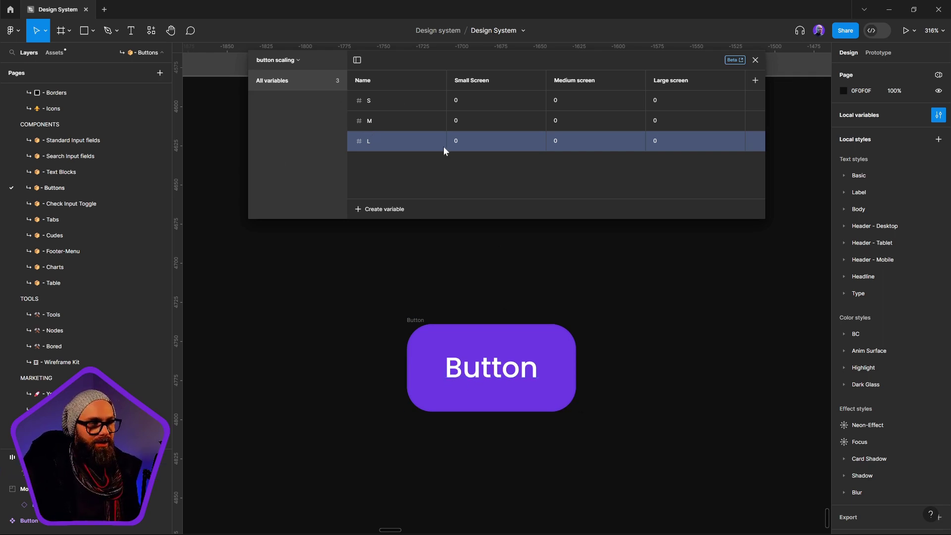
- Rename variables S, M and L to 'S - Vertical', 'M - Vertical' and 'L - Vertical'
{"action": "left_click", "coordinate": [385, 100]}
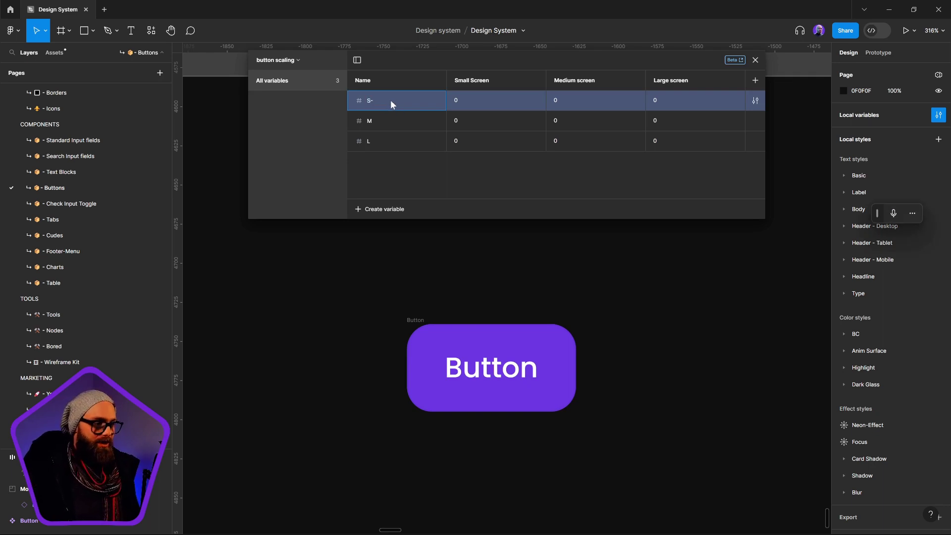
{"action": "key", "text": "super+h"}
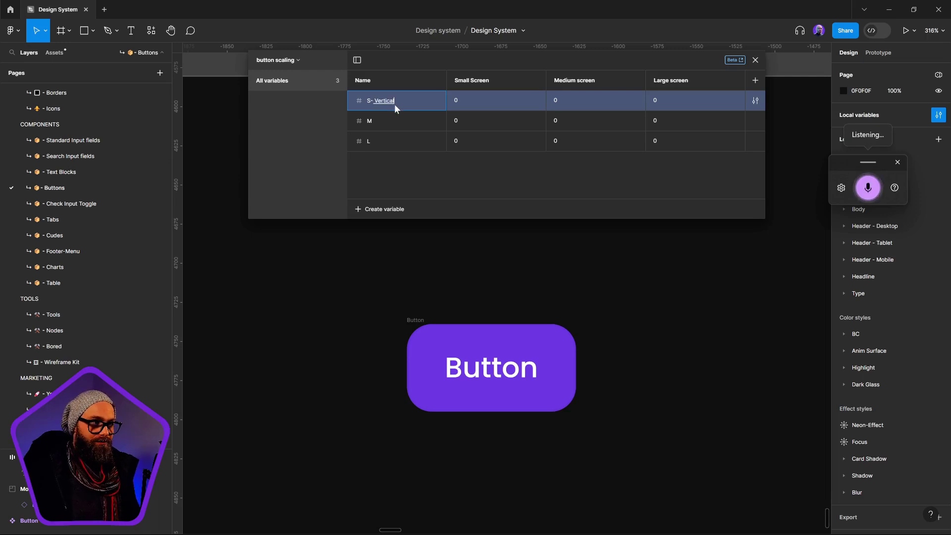
{"action": "double_click", "coordinate": [390, 101]}
{"action": "key", "text": "ctrl+c"}
{"action": "left_click", "coordinate": [403, 124]}
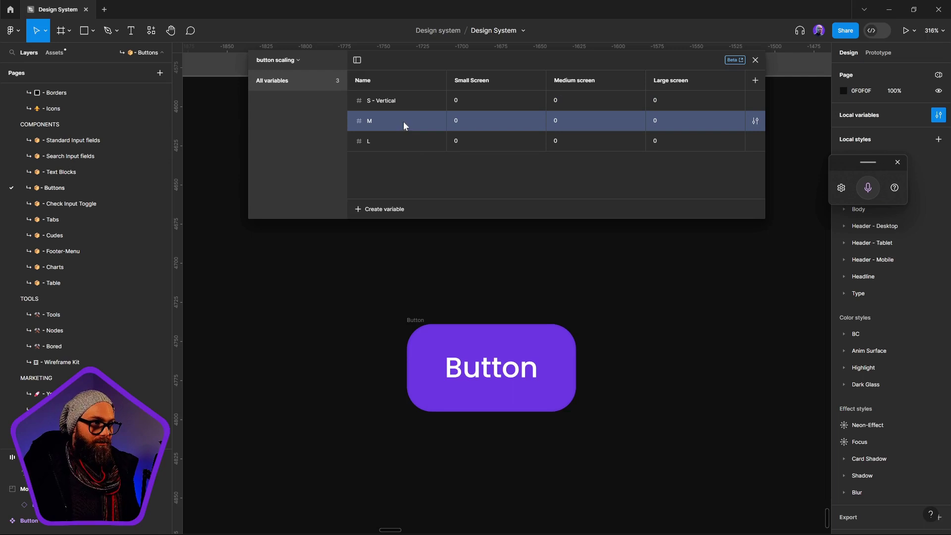
{"action": "type", "text": "M -"}
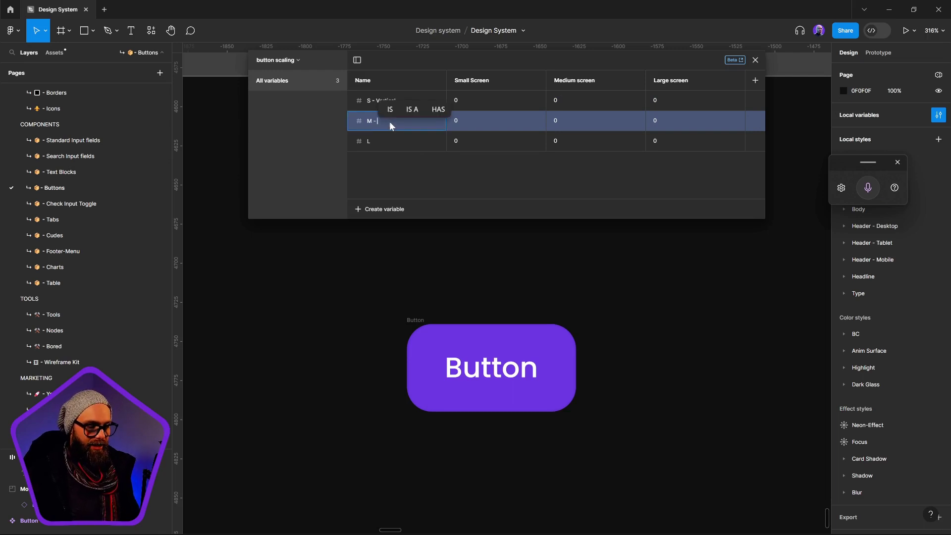
{"action": "type", "text": " To"}
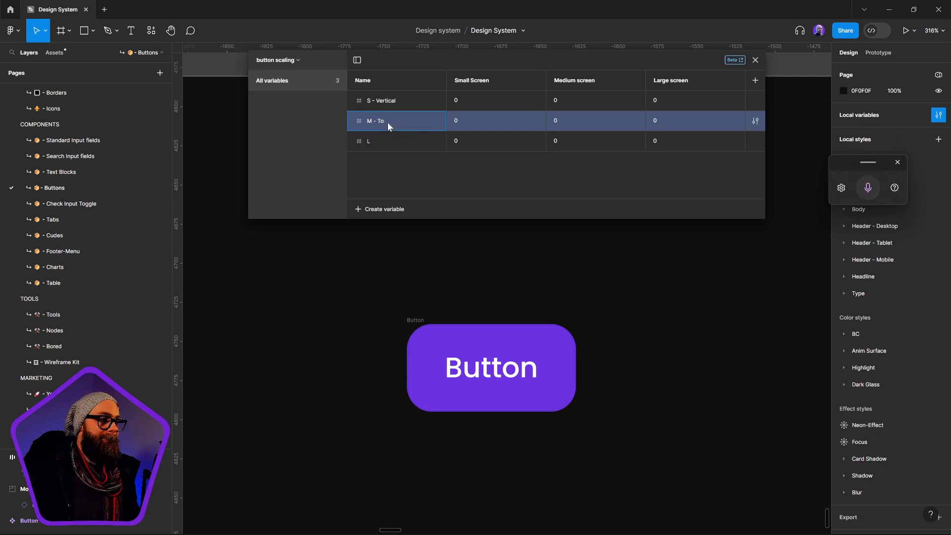
{"action": "key", "text": "ctrl+v"}
{"action": "left_click", "coordinate": [388, 146]}
{"action": "type", "text": "L -"}
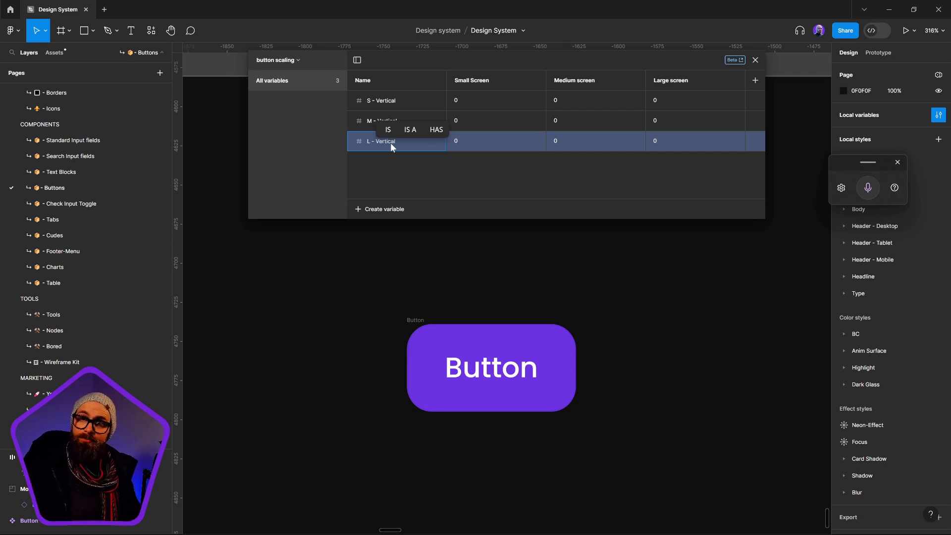
{"action": "key", "text": "Return"}
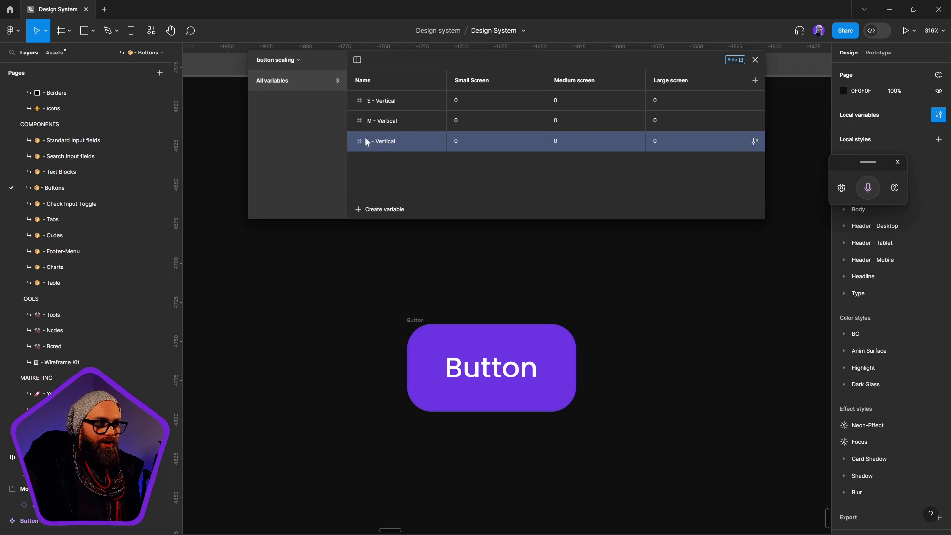
- Group all three variables into a new group named 'Vertical'
{"action": "key", "text": "ctrl+a"}
{"action": "right_click", "coordinate": [421, 119]}
{"action": "left_click", "coordinate": [465, 128]}
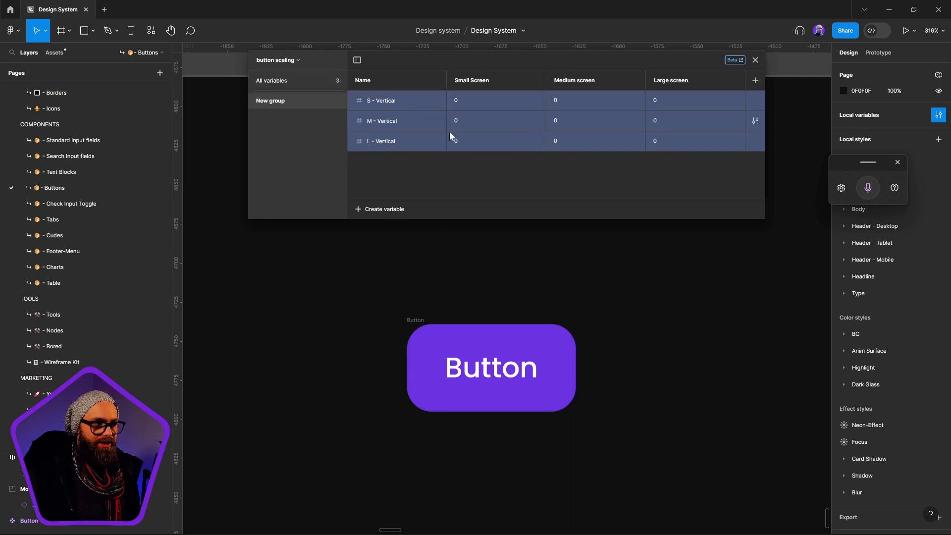
{"action": "double_click", "coordinate": [278, 100]}
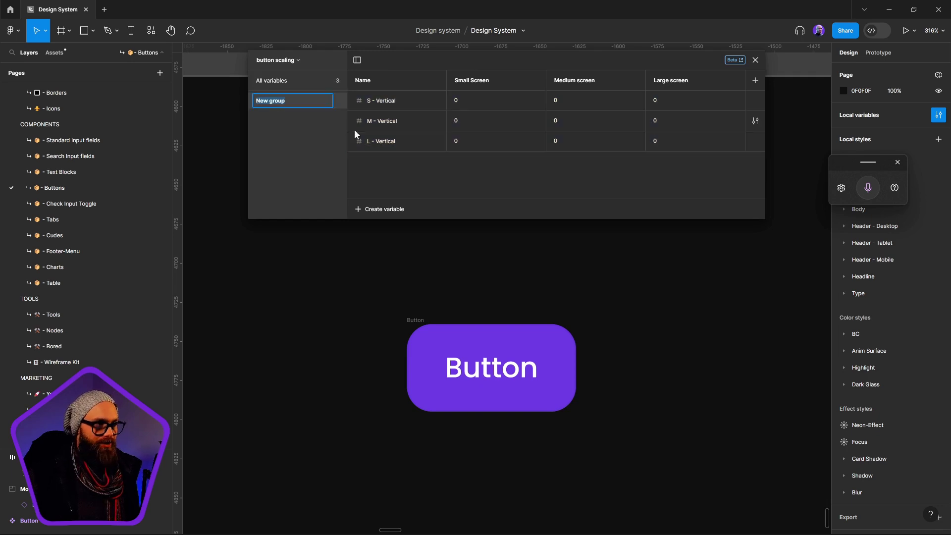
{"action": "type", "text": "Vertical"}
{"action": "key", "text": "Return"}
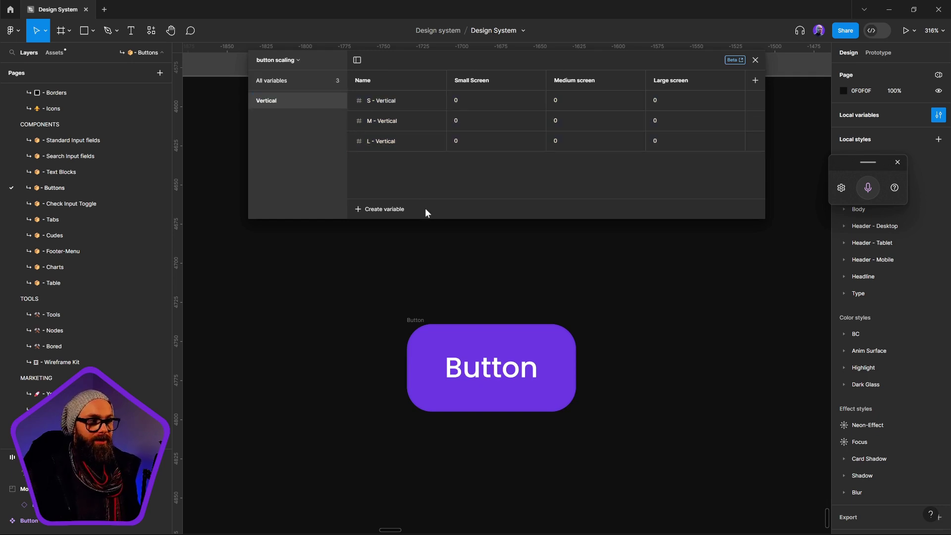
- Duplicate the Vertical group and name the copy 'Horizontal'
{"action": "left_click_drag", "start_coordinate": [410, 138], "coordinate": [410, 96]}
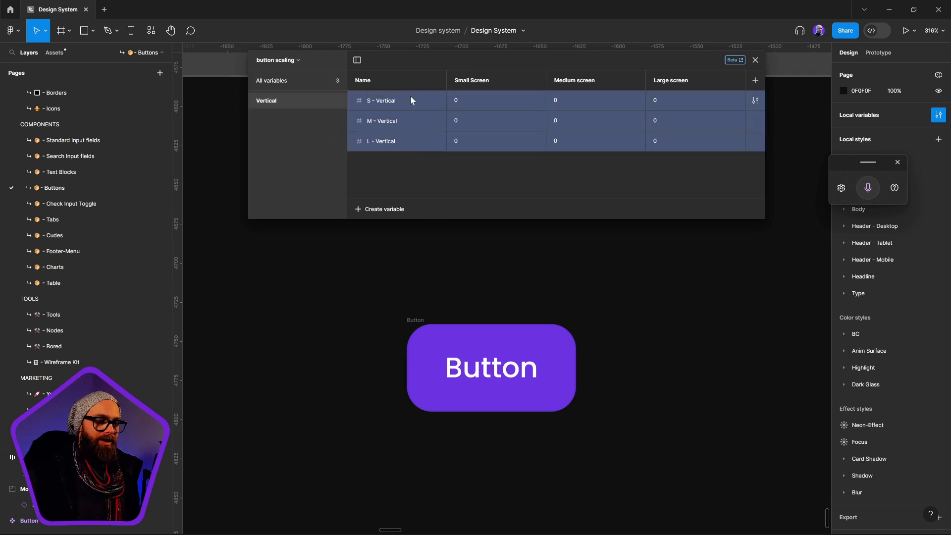
{"action": "right_click", "coordinate": [418, 121]}
{"action": "left_click", "coordinate": [290, 99]}
{"action": "right_click", "coordinate": [278, 100]}
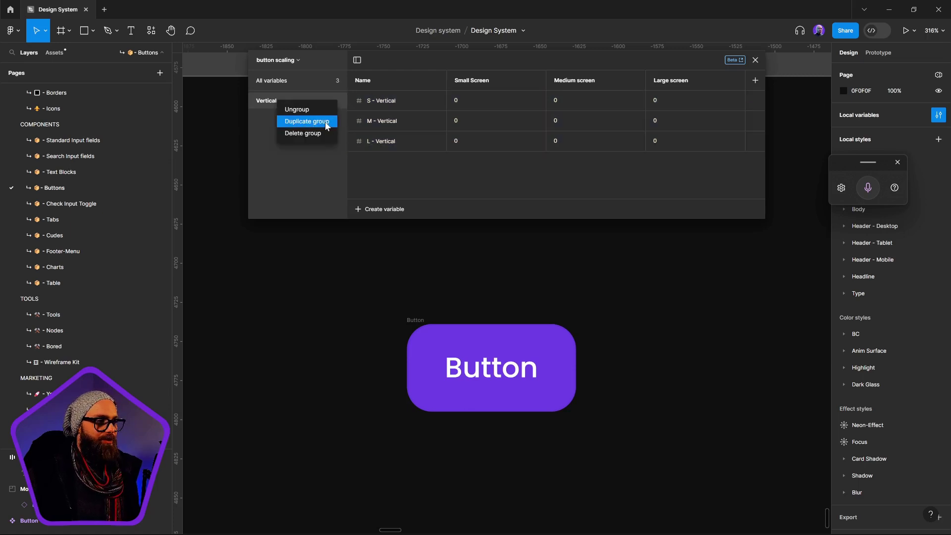
{"action": "left_click", "coordinate": [307, 126]}
{"action": "double_click", "coordinate": [275, 117]}
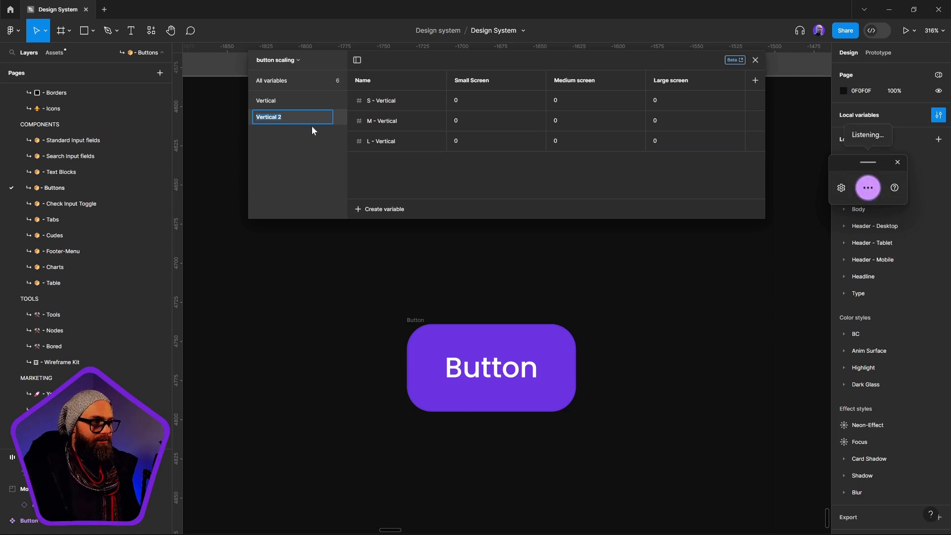
{"action": "type", "text": "Horizontal"}
{"action": "left_click", "coordinate": [319, 156]}
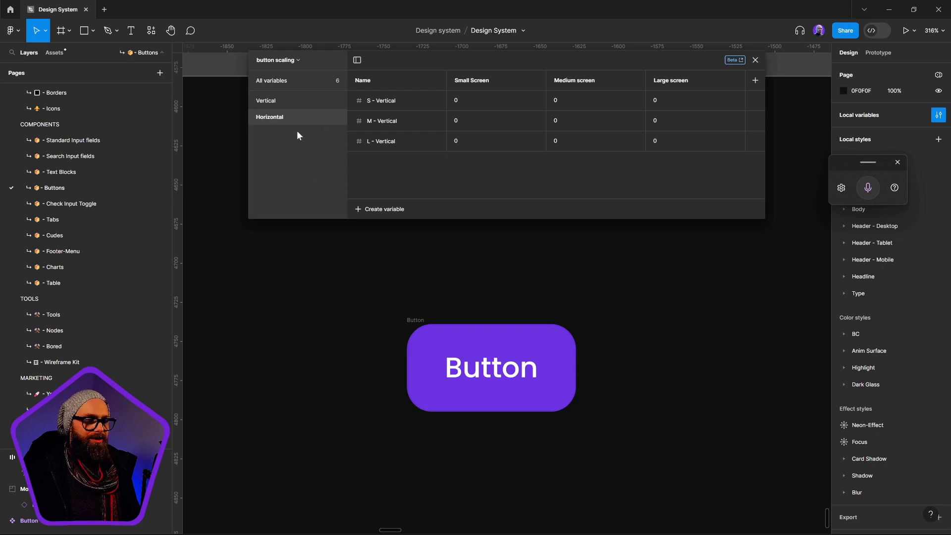
- Rename the copied variables to 'S - Horizontal', 'M - Horizontal' and 'L - Horizontal'
{"action": "double_click", "coordinate": [270, 118]}
{"action": "key", "text": "ctrl+c"}
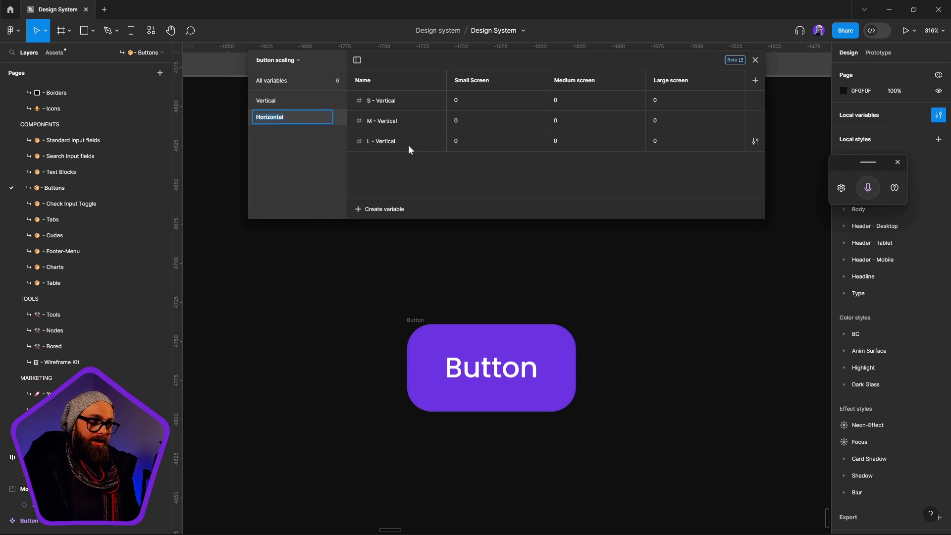
{"action": "double_click", "coordinate": [391, 141]}
{"action": "type", "text": "Horizontal"}
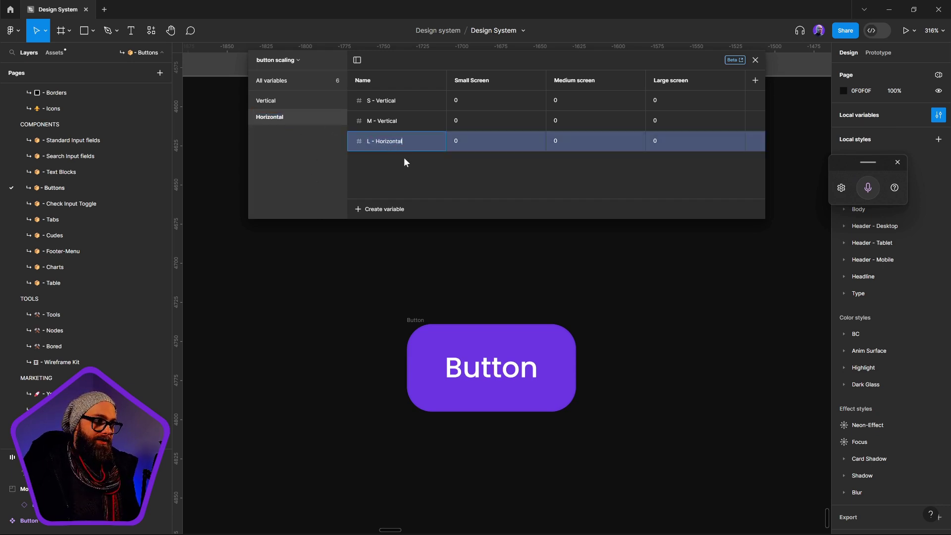
{"action": "double_click", "coordinate": [388, 122]}
{"action": "key", "text": "ctrl+v"}
{"action": "double_click", "coordinate": [390, 100]}
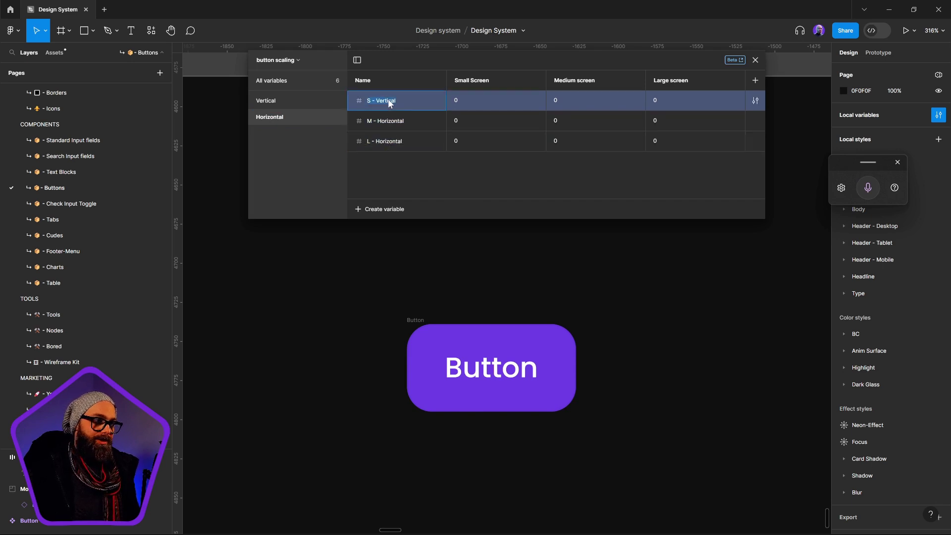
{"action": "key", "text": "ctrl+v"}
{"action": "key", "text": "Return"}
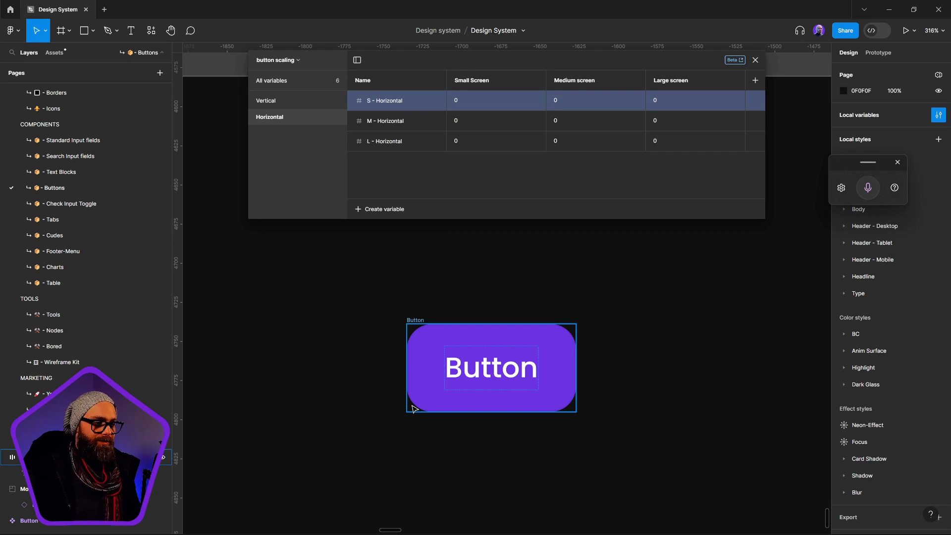
- In the Vertical group, give L - Vertical 24 for Large, 20 for Medium and 16 for Small screens
{"action": "left_click", "coordinate": [425, 379]}
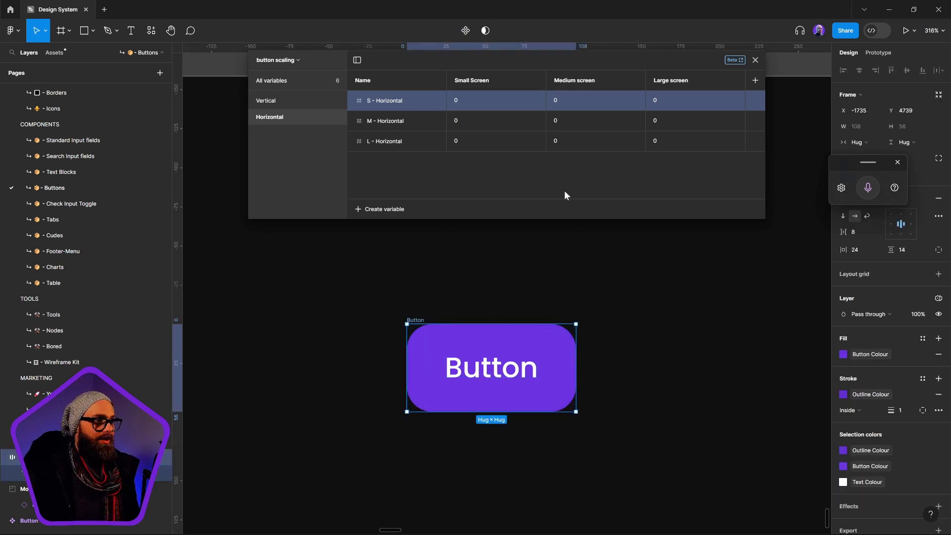
{"action": "left_click", "coordinate": [277, 100]}
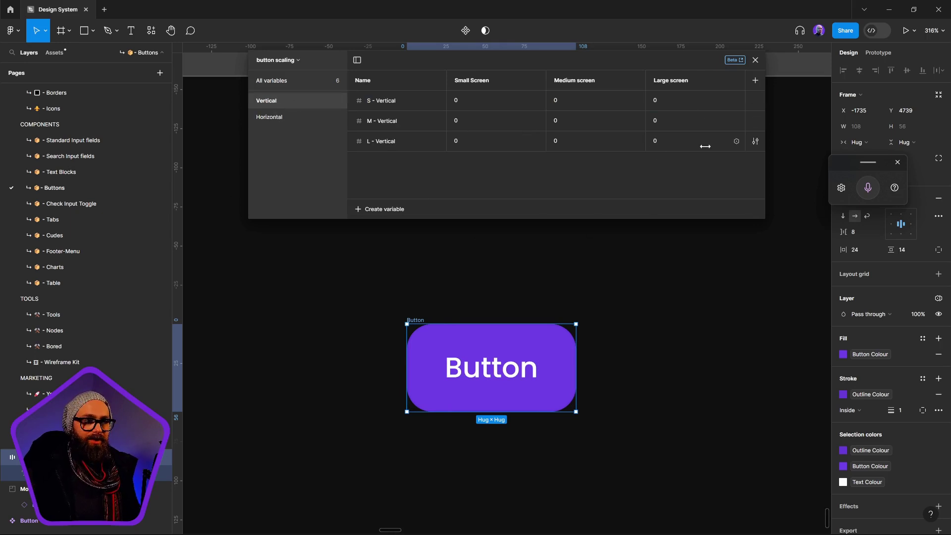
{"action": "left_click", "coordinate": [680, 144]}
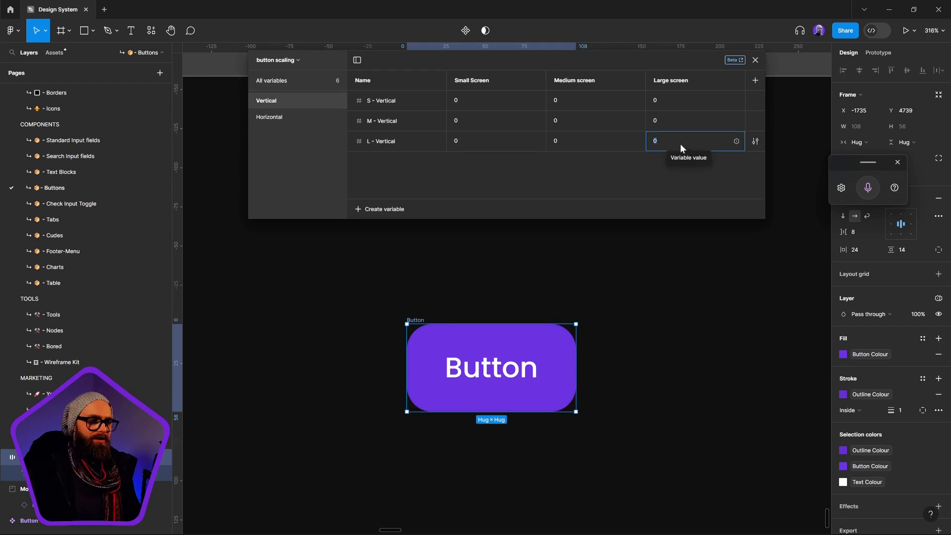
{"action": "type", "text": "24"}
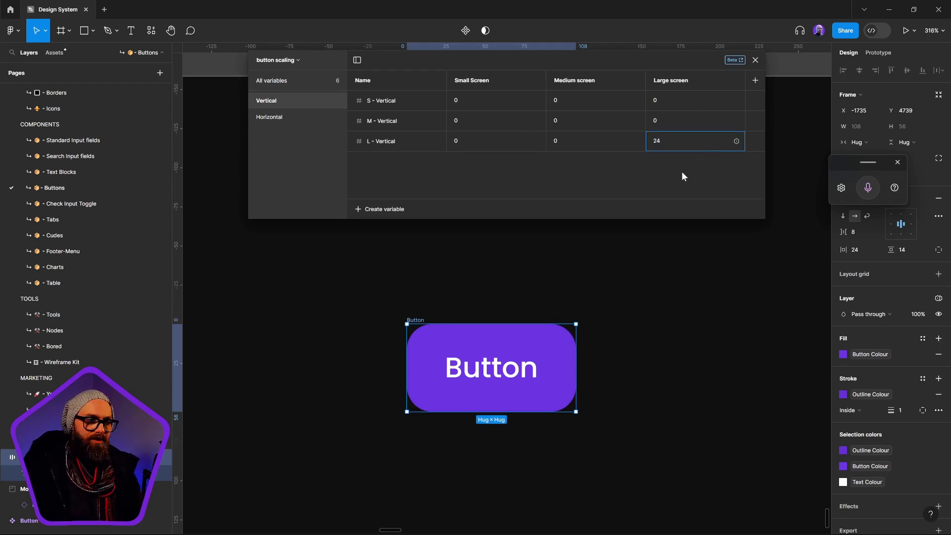
{"action": "key", "text": "Return"}
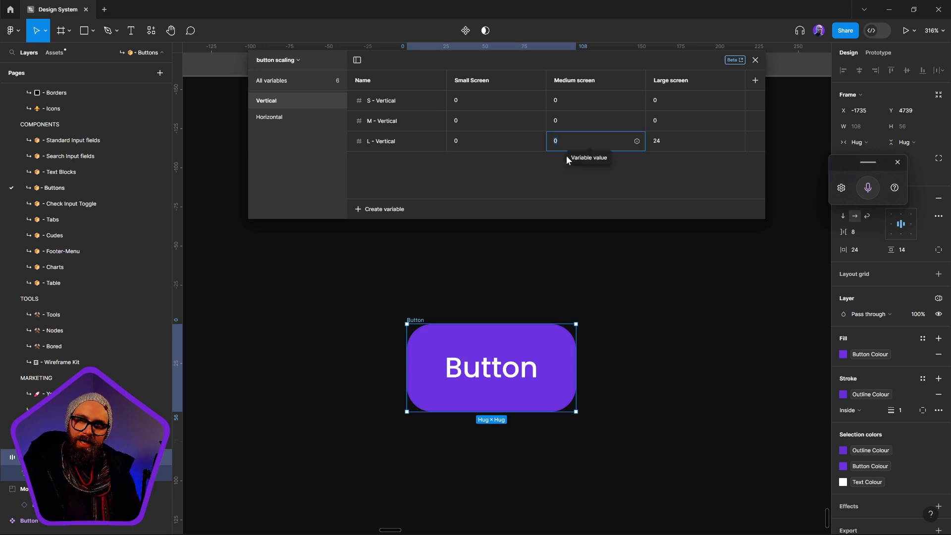
{"action": "type", "text": "20"}
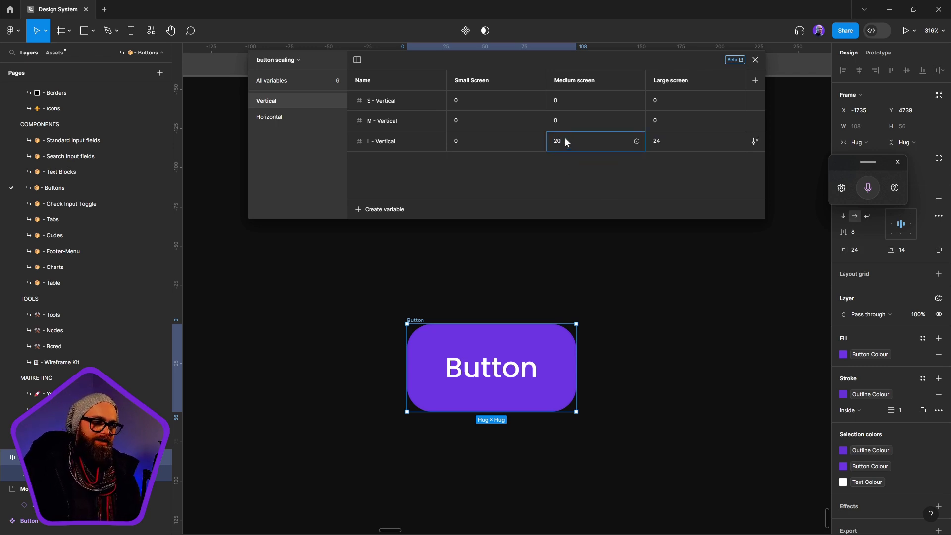
{"action": "left_click", "coordinate": [475, 138]}
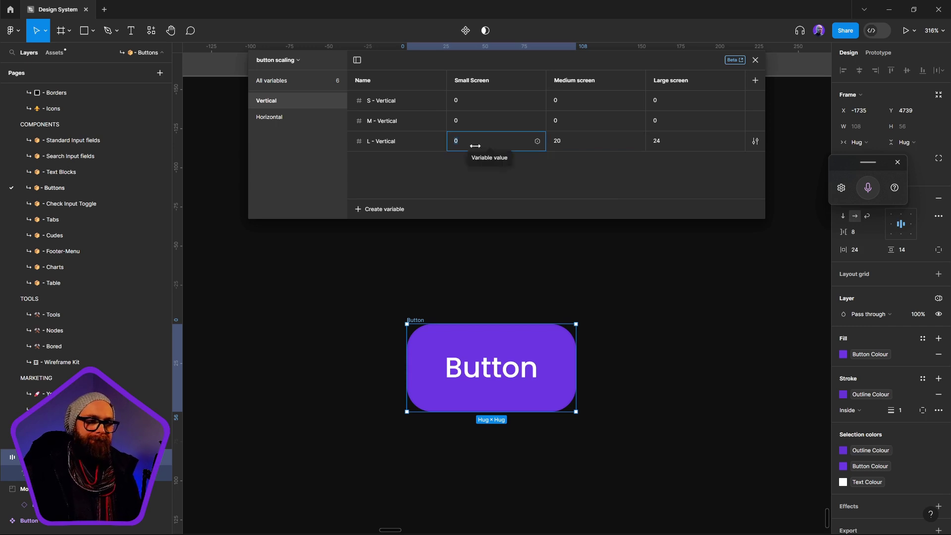
{"action": "type", "text": "16"}
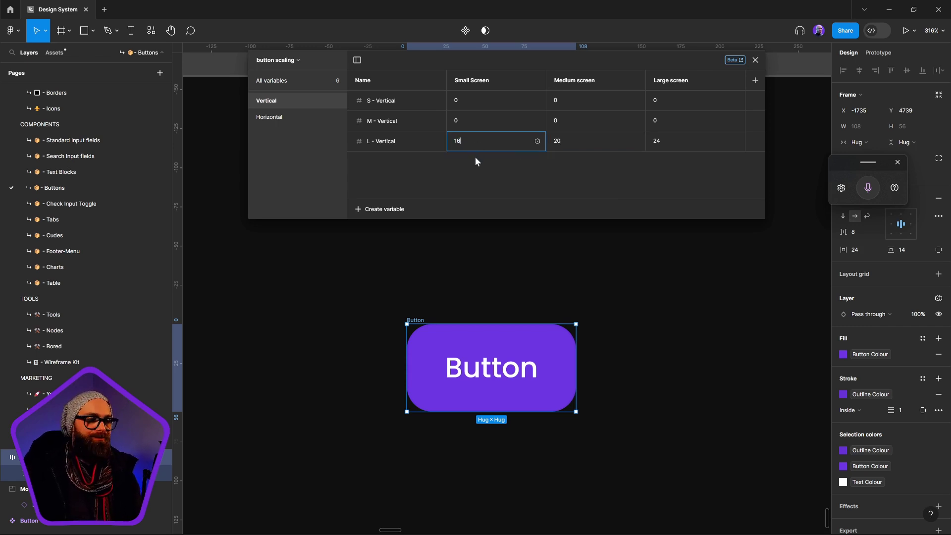
{"action": "key", "text": "Return"}
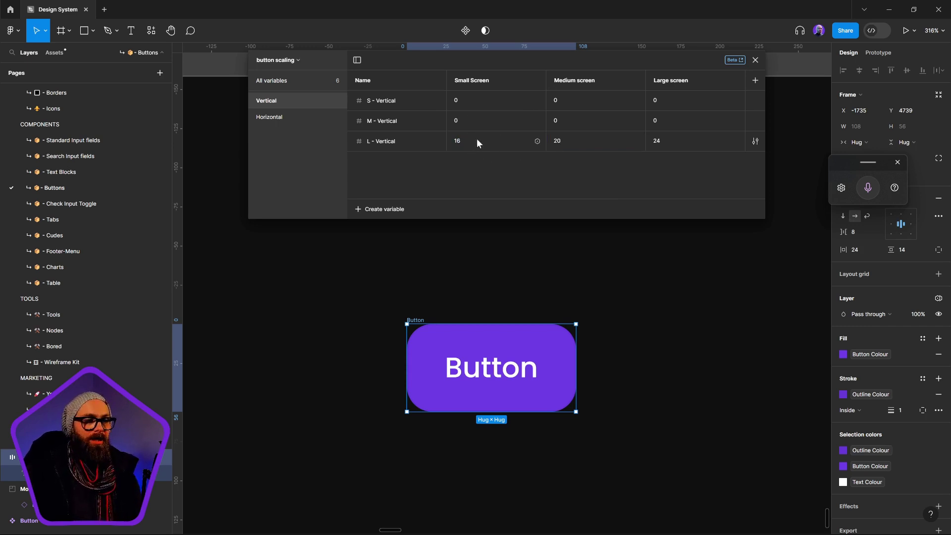
{"action": "left_click", "coordinate": [493, 345]}
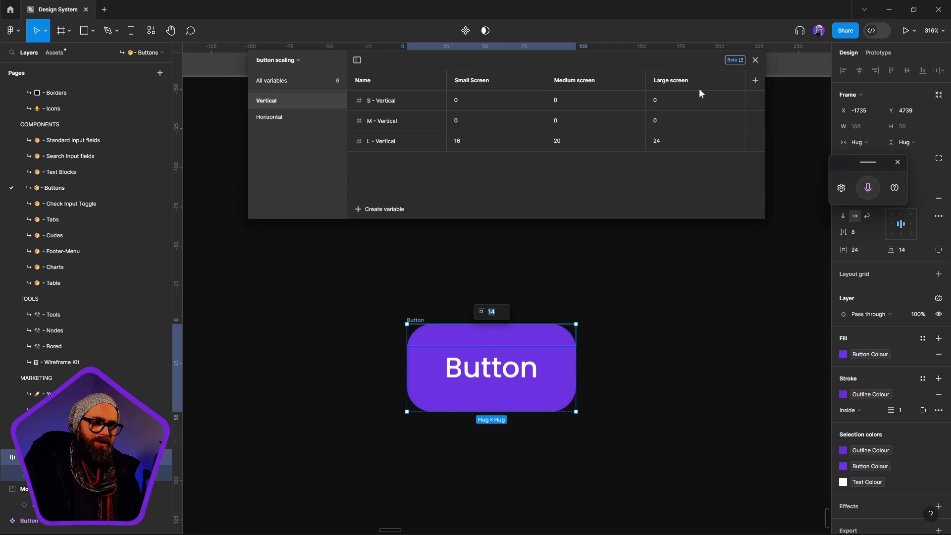
- Set M - Vertical to 14, 10 and 6 for Large, Medium and Small screens
{"action": "left_click", "coordinate": [685, 121]}
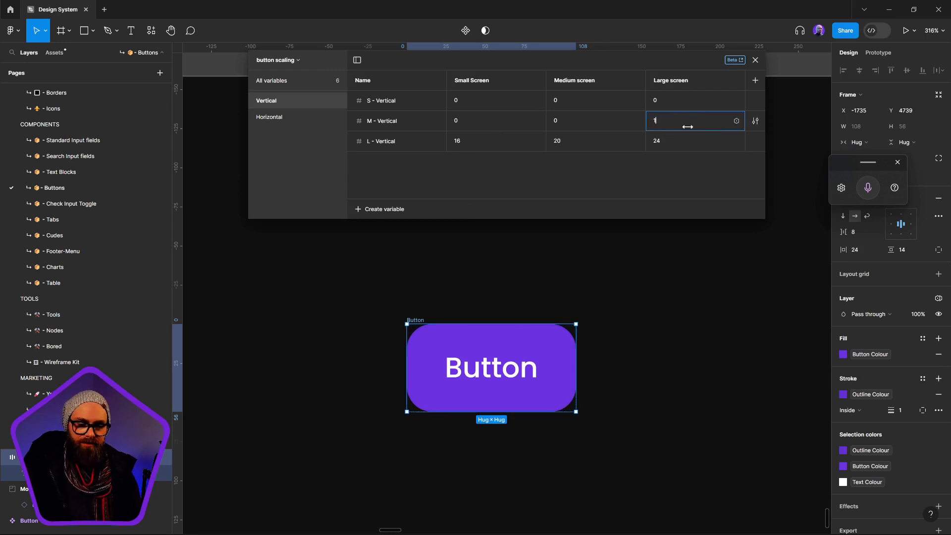
{"action": "type", "text": "14"}
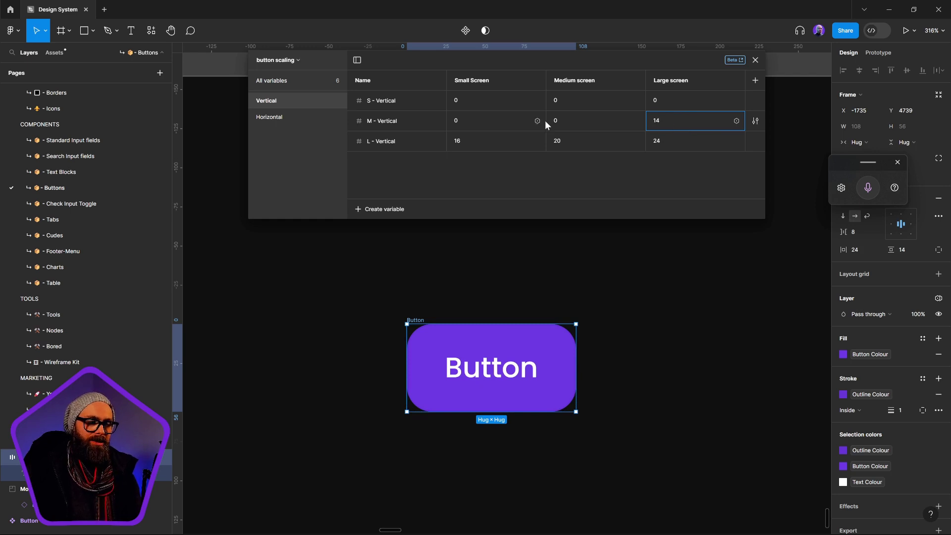
{"action": "left_click", "coordinate": [572, 119]}
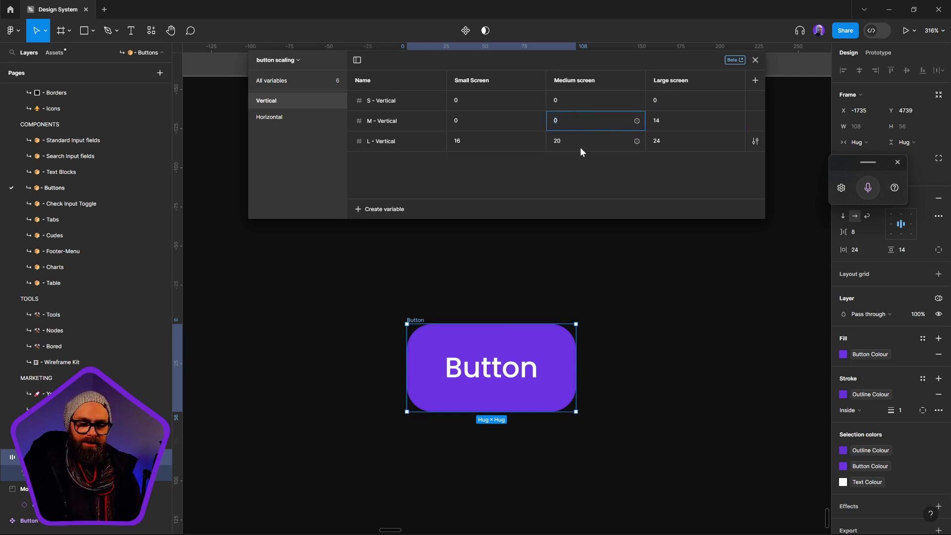
{"action": "type", "text": "10"}
{"action": "left_click", "coordinate": [477, 120]}
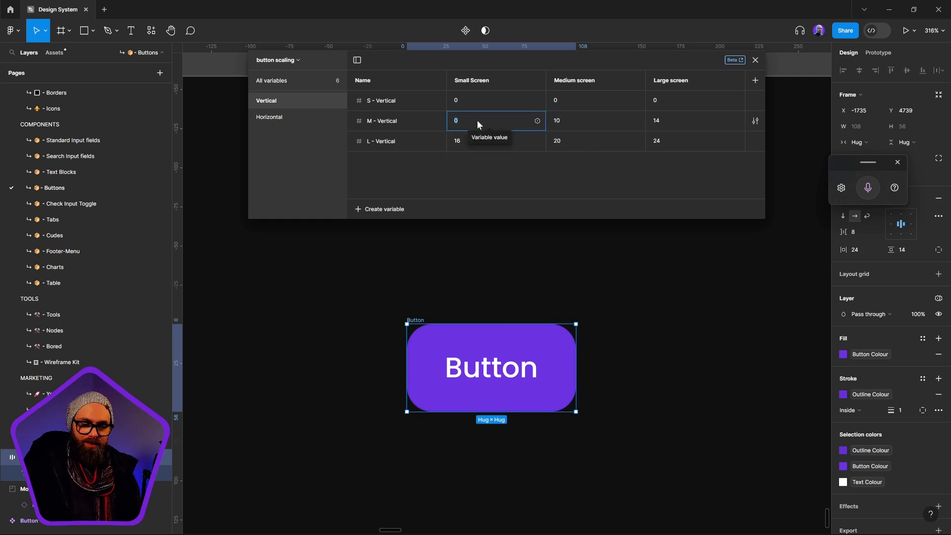
{"action": "type", "text": "6"}
{"action": "key", "text": "Return"}
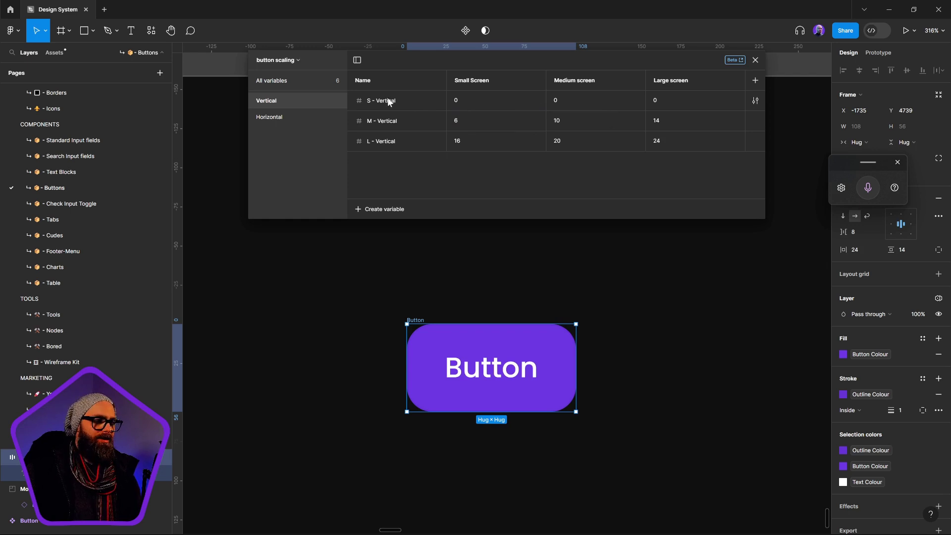
- Set S - Vertical to 8, 6 and 2 for Large, Medium and Small screens
{"action": "left_click", "coordinate": [682, 103]}
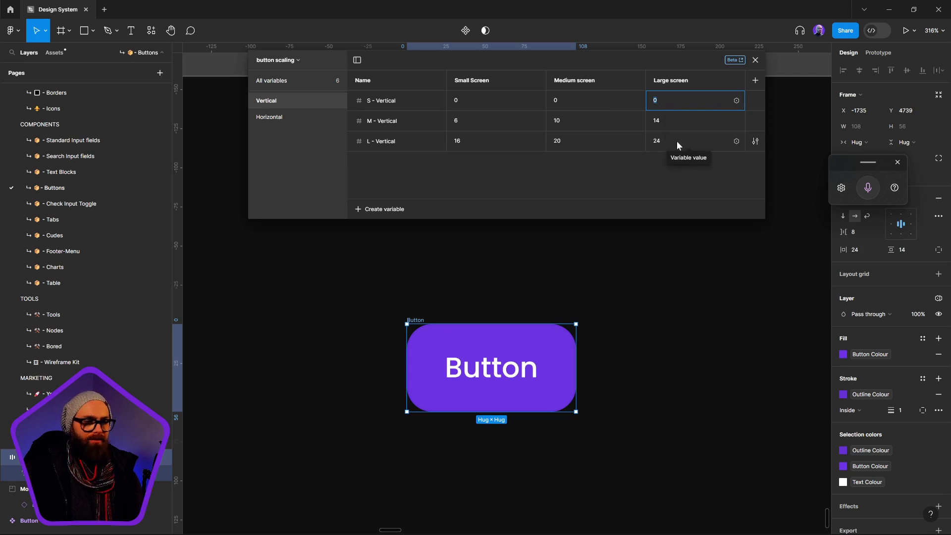
{"action": "type", "text": "8"}
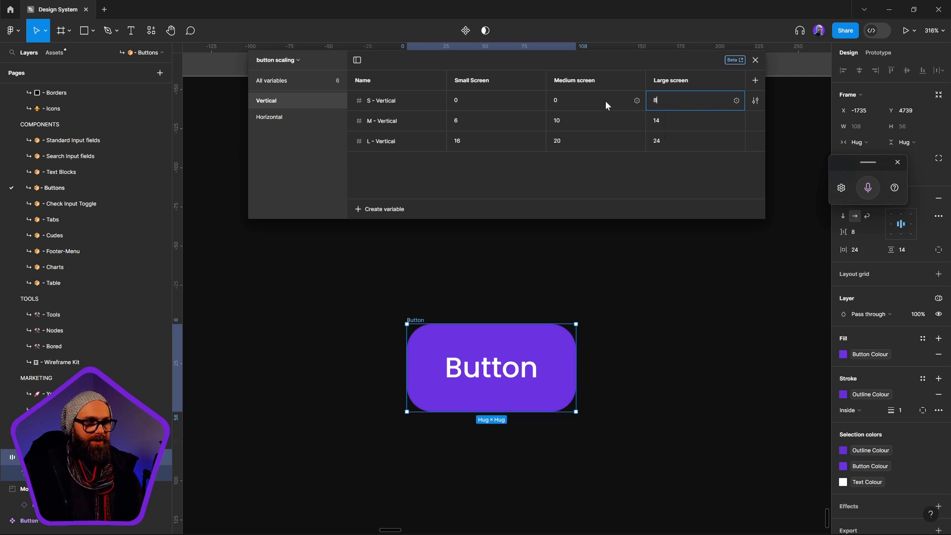
{"action": "left_click", "coordinate": [605, 100]}
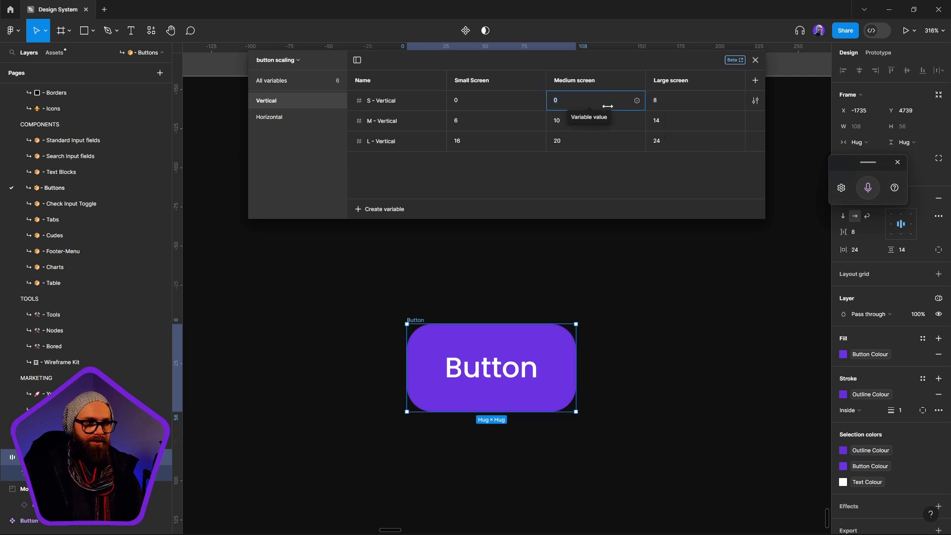
{"action": "type", "text": "6"}
{"action": "left_click", "coordinate": [495, 102]}
{"action": "type", "text": "2"}
{"action": "key", "text": "Return"}
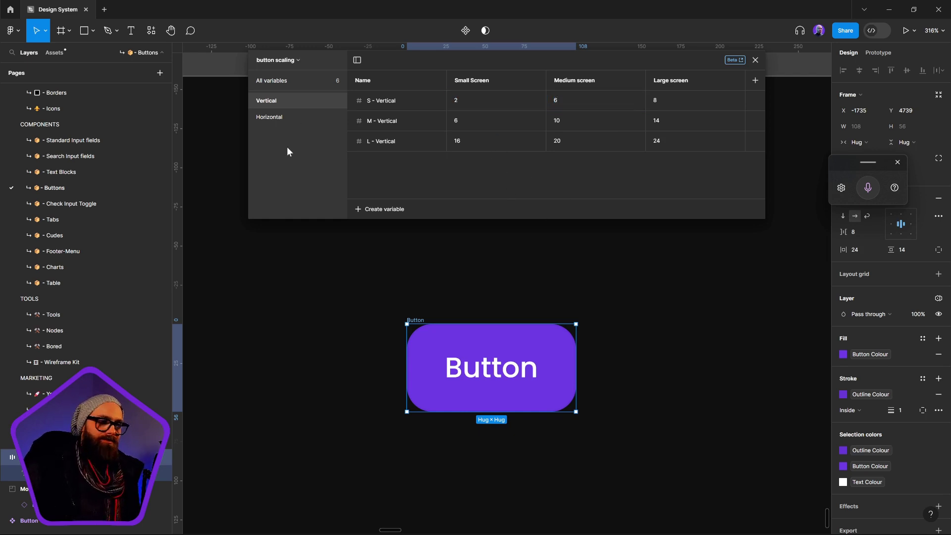
- In the Horizontal group, fill S - Horizontal with 2, 4 and 6 across the screen modes
{"action": "left_click", "coordinate": [274, 117]}
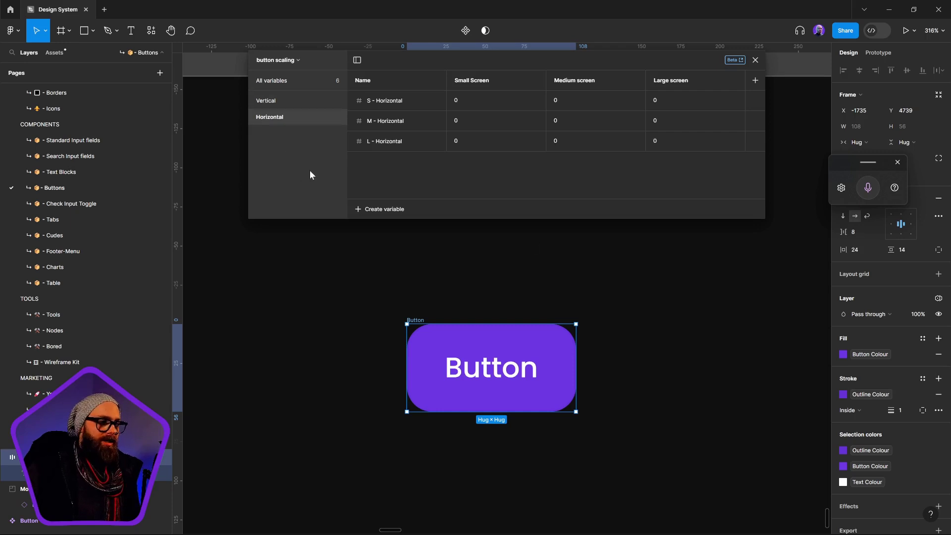
{"action": "left_click", "coordinate": [266, 100]}
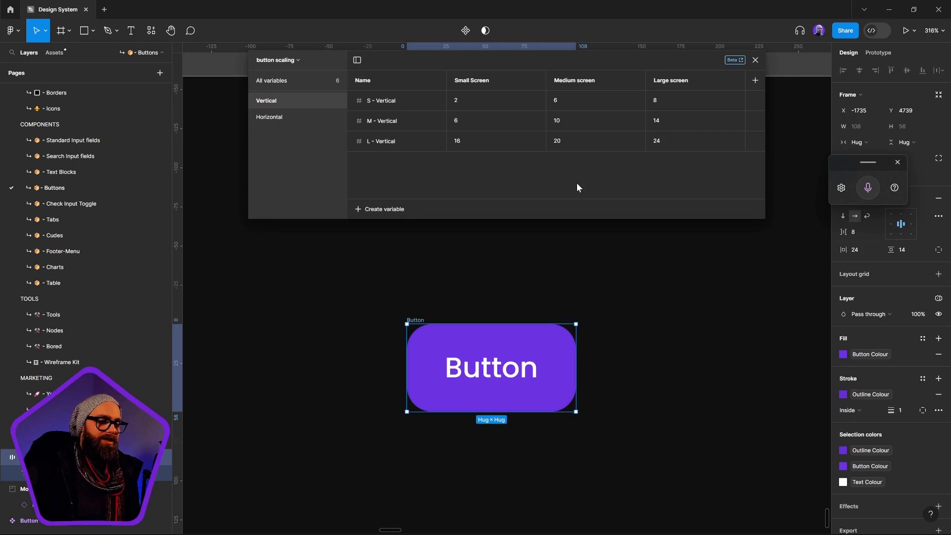
{"action": "left_click", "coordinate": [267, 117]}
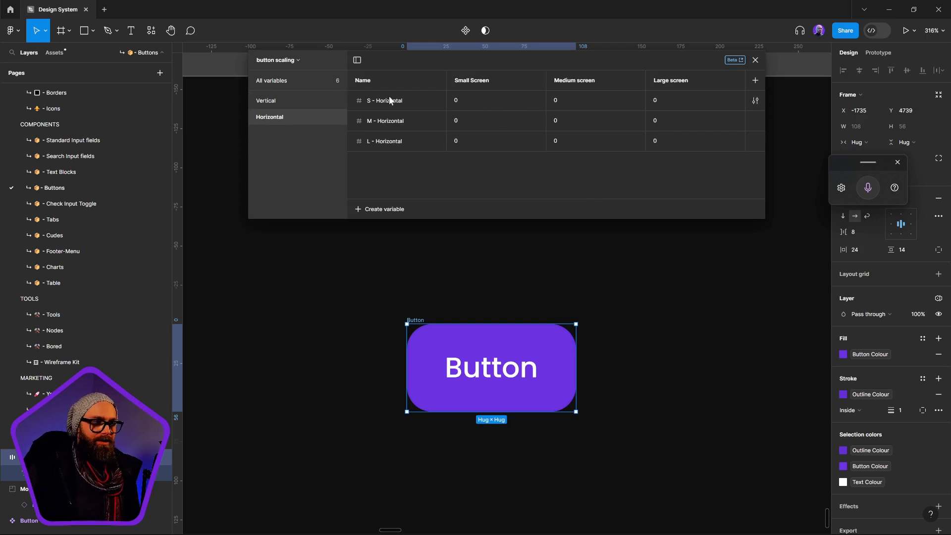
{"action": "left_click", "coordinate": [468, 105]}
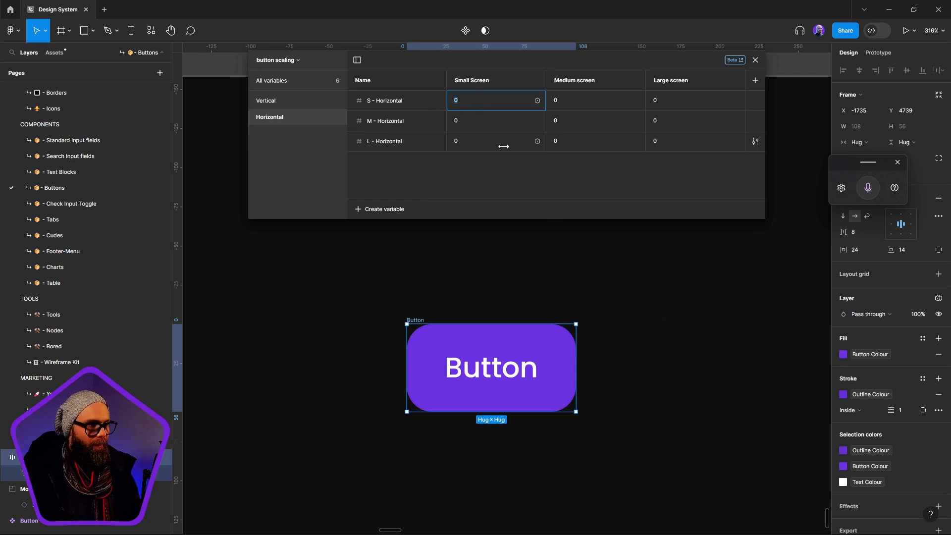
{"action": "left_click", "coordinate": [572, 103]}
{"action": "type", "text": "4"}
{"action": "left_click", "coordinate": [677, 101]}
- Enter first-pass M - Horizontal values 8, 12 and 14, and start L - Horizontal at 2
{"action": "left_click", "coordinate": [493, 127]}
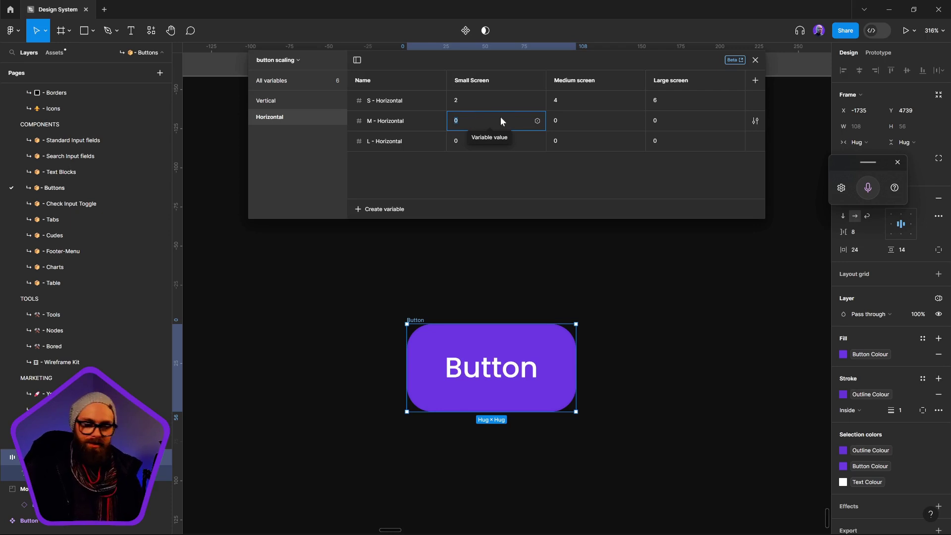
{"action": "type", "text": "8"}
{"action": "left_click", "coordinate": [562, 119]}
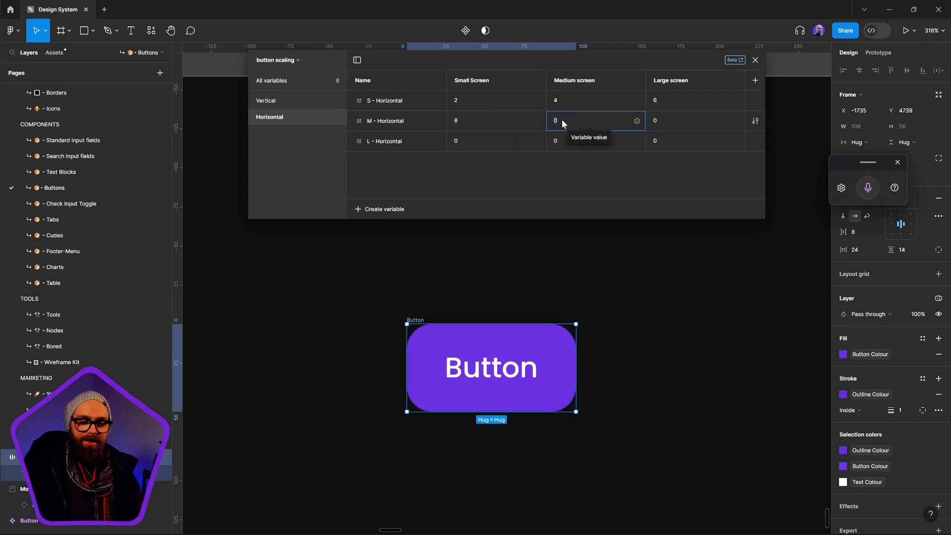
{"action": "type", "text": "12"}
{"action": "left_click", "coordinate": [697, 121]}
{"action": "type", "text": "14"}
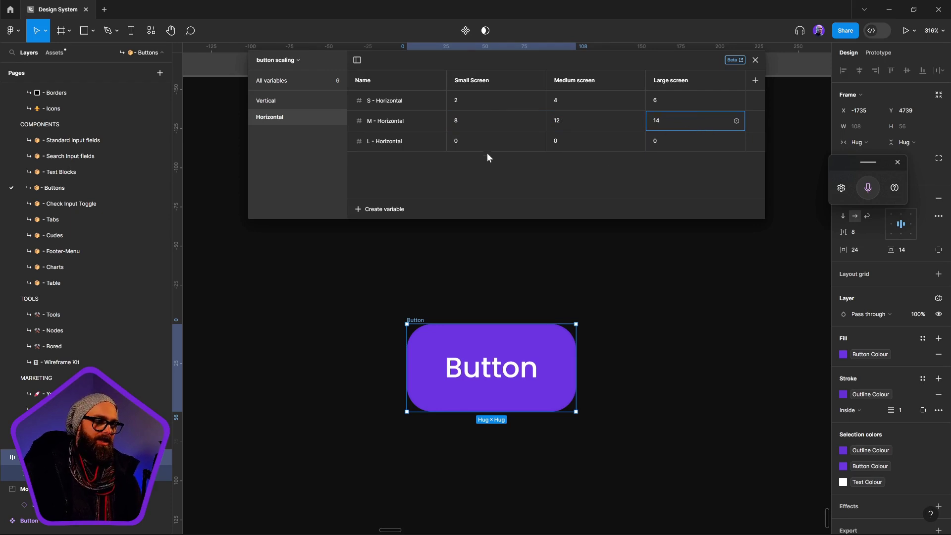
{"action": "left_click", "coordinate": [470, 143]}
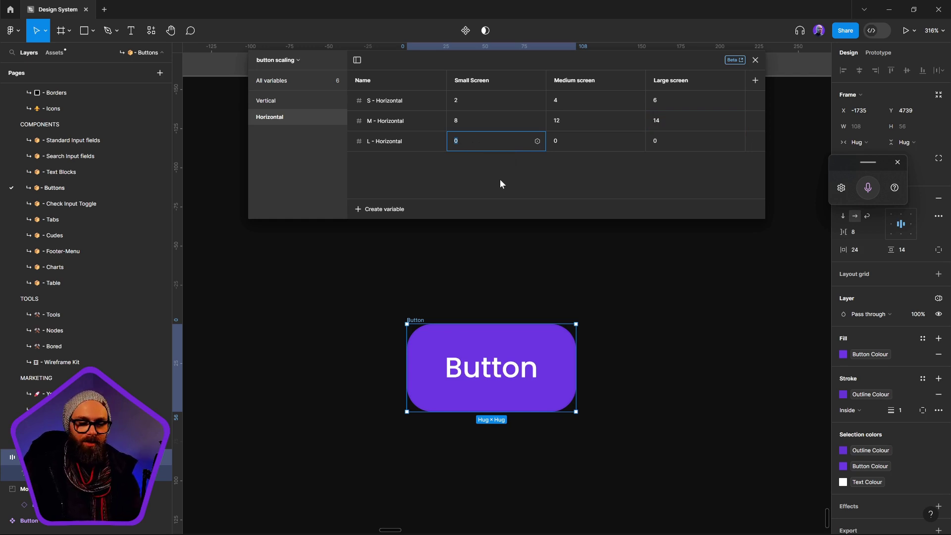
{"action": "type", "text": "2"}
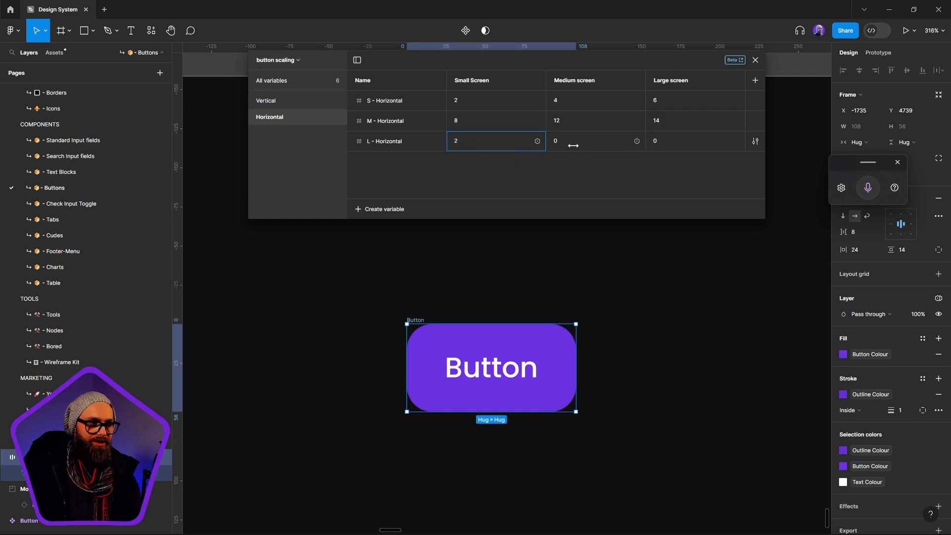
{"action": "left_click", "coordinate": [568, 142]}
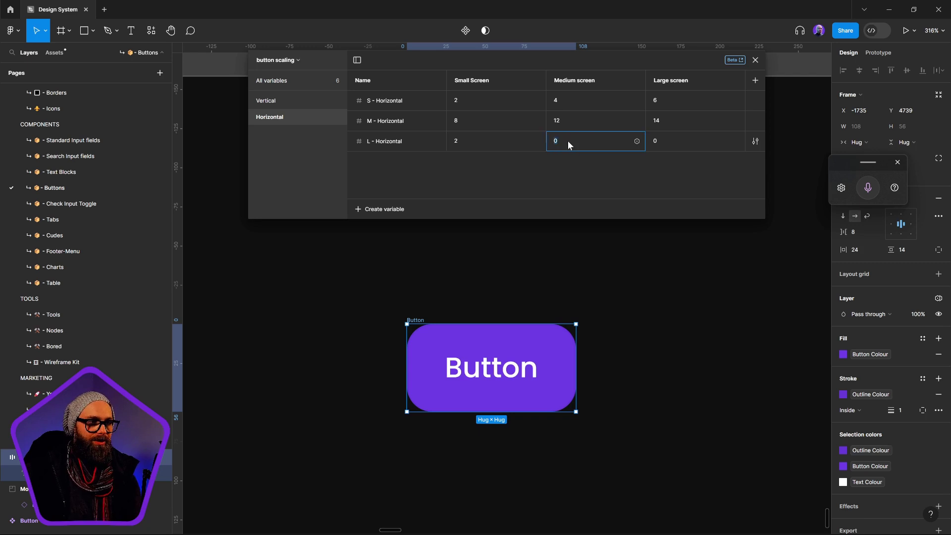
{"action": "left_click", "coordinate": [465, 140]}
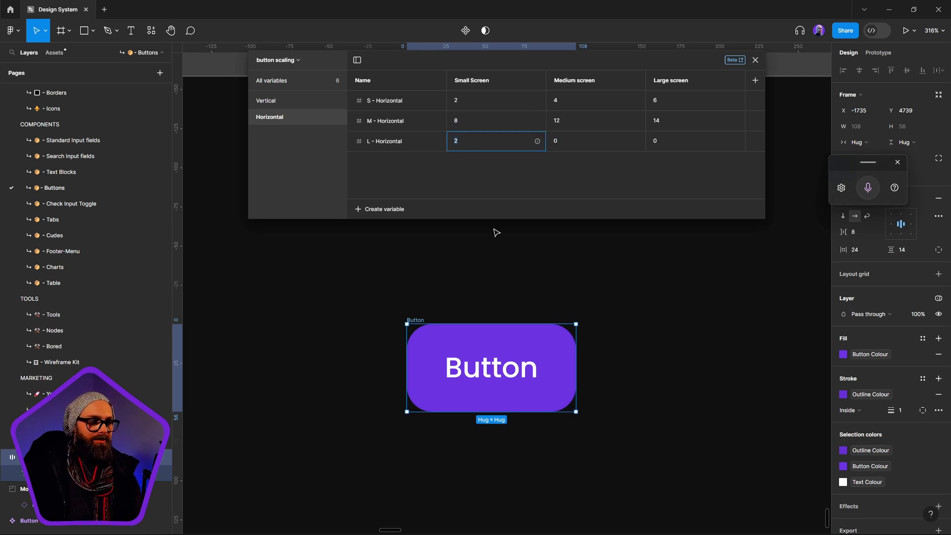
- Revise M - Horizontal to 4, 6 and 8 for Small, Medium and Large screens
{"action": "left_click", "coordinate": [467, 121]}
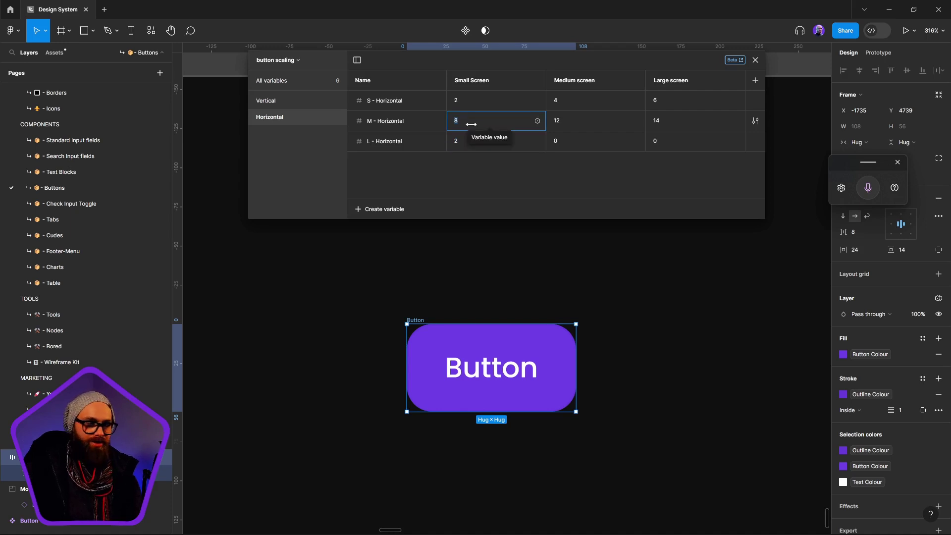
{"action": "type", "text": "4"}
{"action": "left_click", "coordinate": [559, 121]}
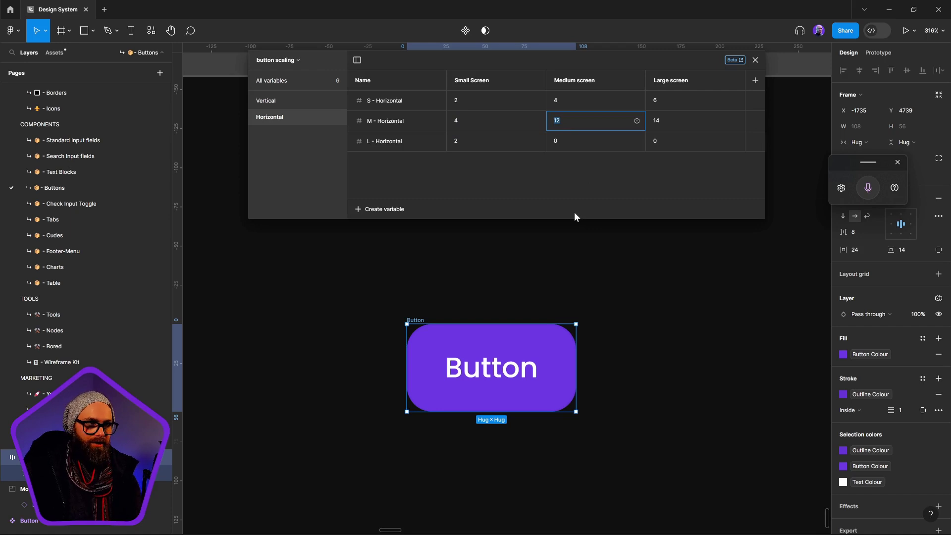
{"action": "type", "text": "6"}
{"action": "left_click", "coordinate": [664, 118]}
{"action": "type", "text": "8"}
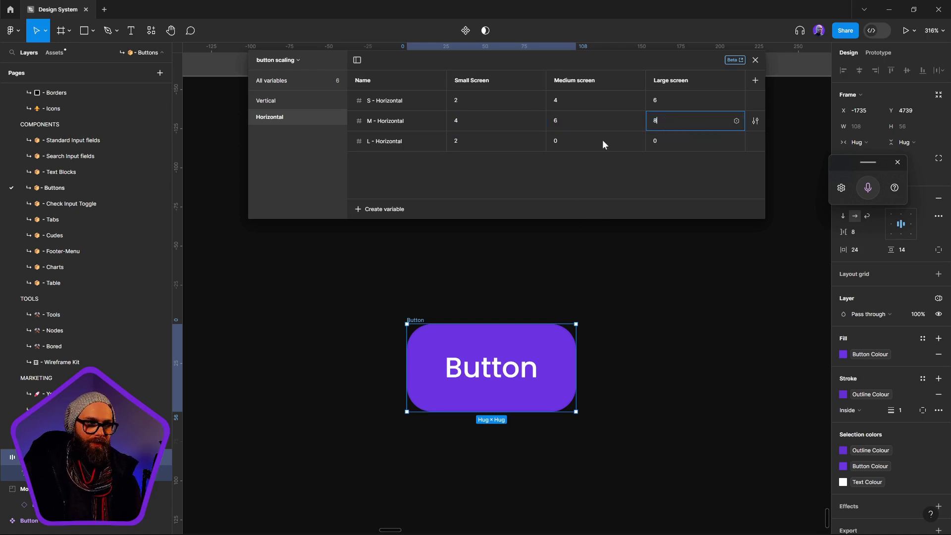
- Set L - Horizontal to 6, 8 and 16 for Small, Medium and Large screens
{"action": "left_click", "coordinate": [474, 141]}
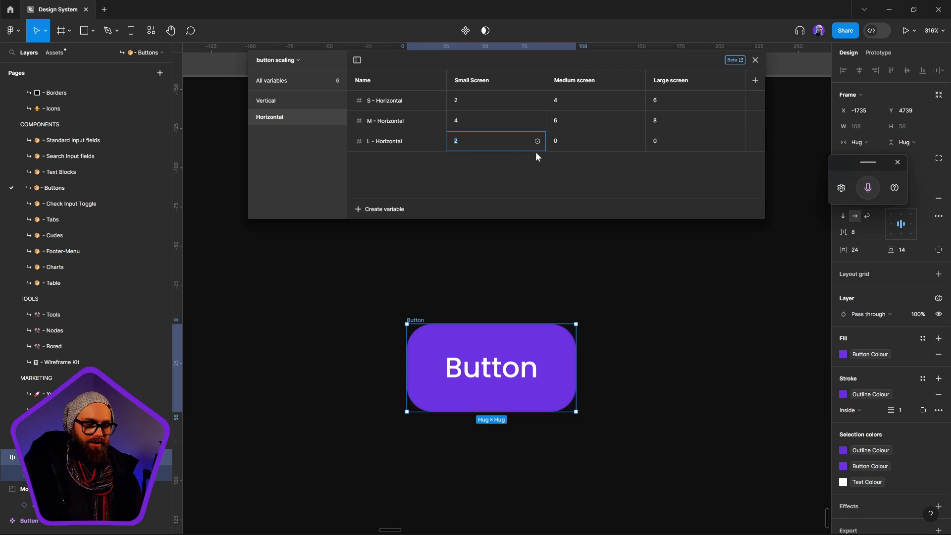
{"action": "type", "text": "6"}
{"action": "left_click", "coordinate": [575, 141]}
{"action": "type", "text": "8"}
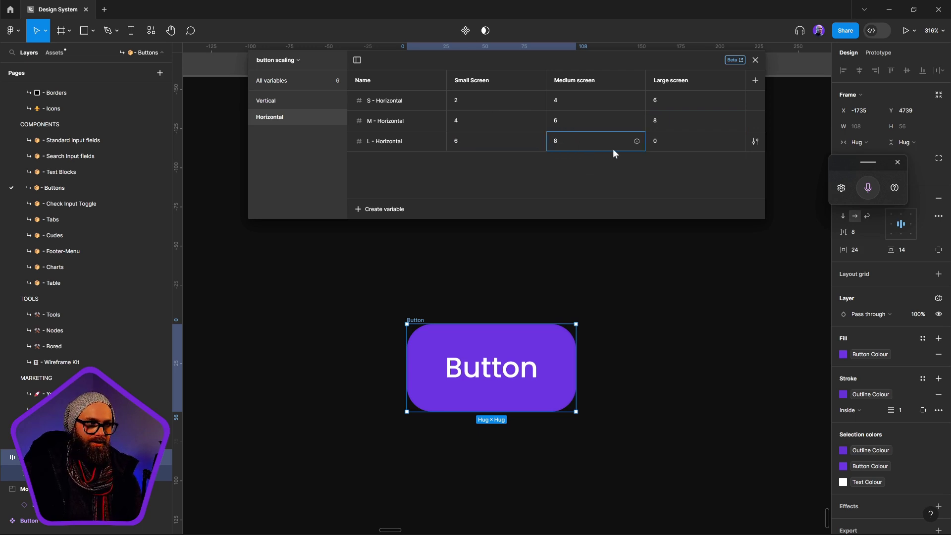
{"action": "left_click", "coordinate": [668, 140]}
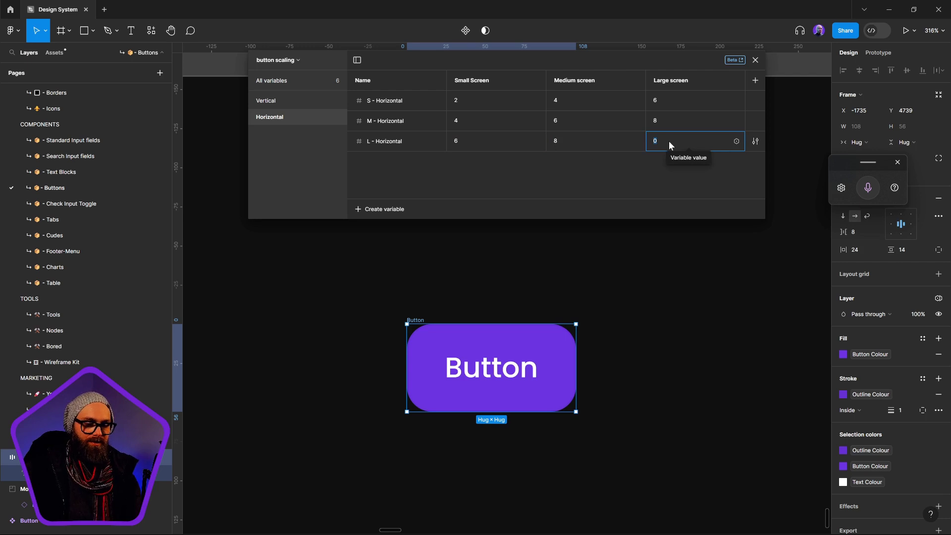
{"action": "type", "text": "16"}
{"action": "key", "text": "Return"}
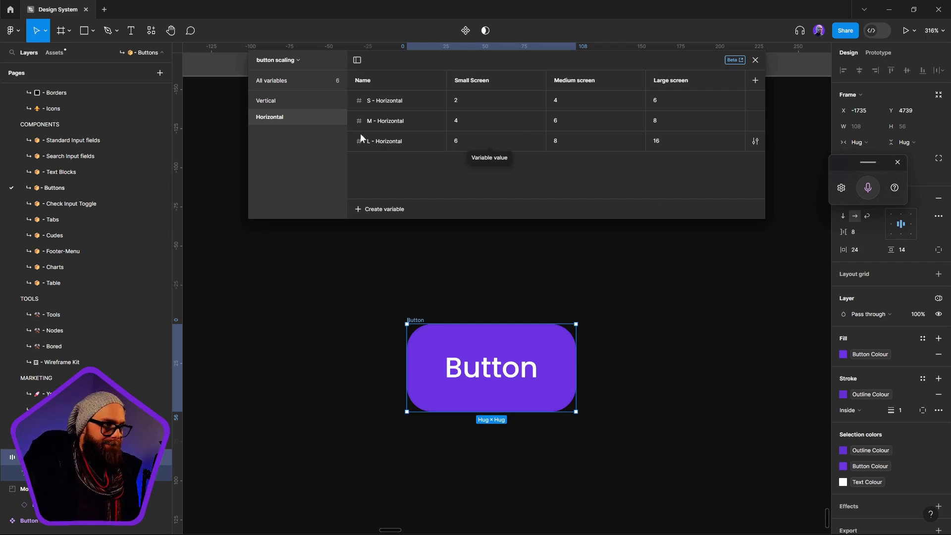
{"action": "left_click", "coordinate": [303, 99]}
{"action": "left_click", "coordinate": [309, 117]}
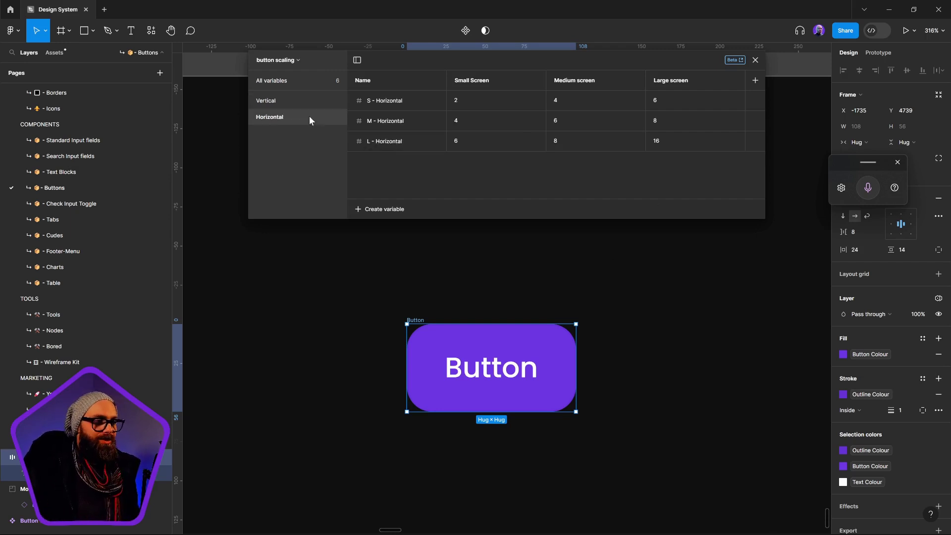
- Bind the button's horizontal and vertical padding to the Butten-Sizes 'Vertical padding' variable, making both 10
{"action": "left_click", "coordinate": [622, 384]}
{"action": "left_click", "coordinate": [434, 357]}
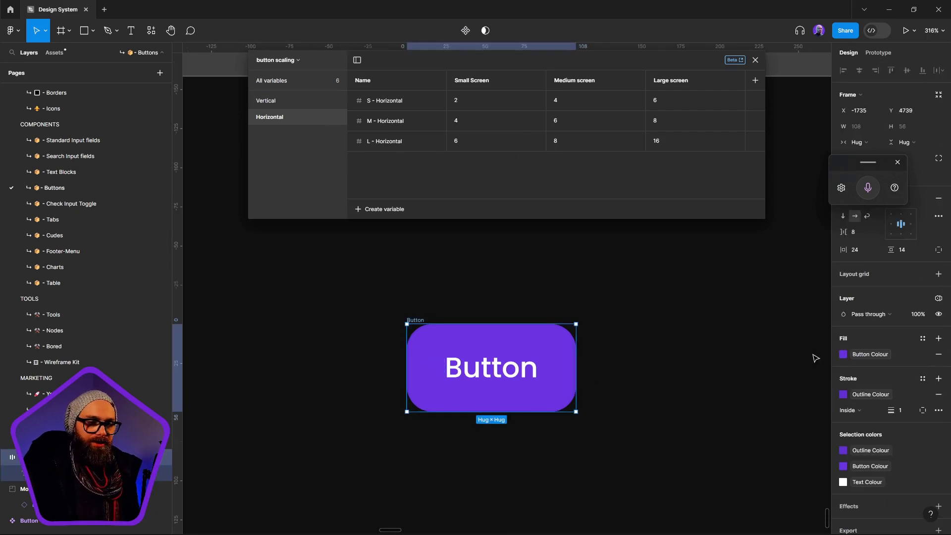
{"action": "left_click_drag", "start_coordinate": [844, 165], "coordinate": [734, 282]}
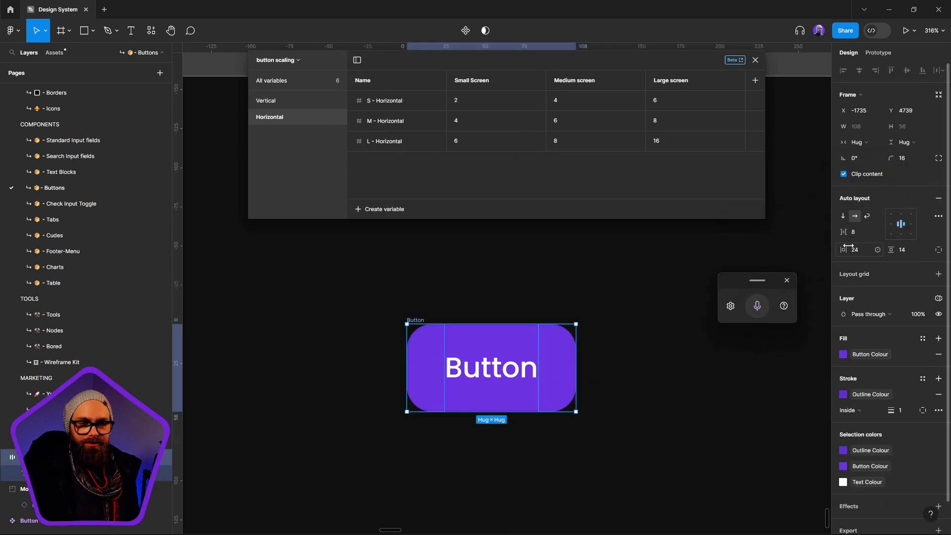
{"action": "left_click", "coordinate": [878, 250]}
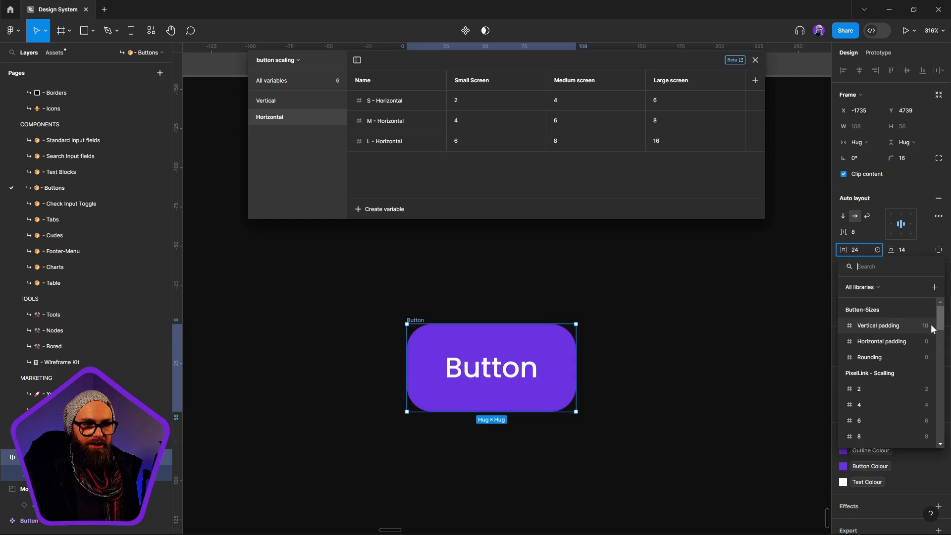
{"action": "left_click", "coordinate": [887, 327]}
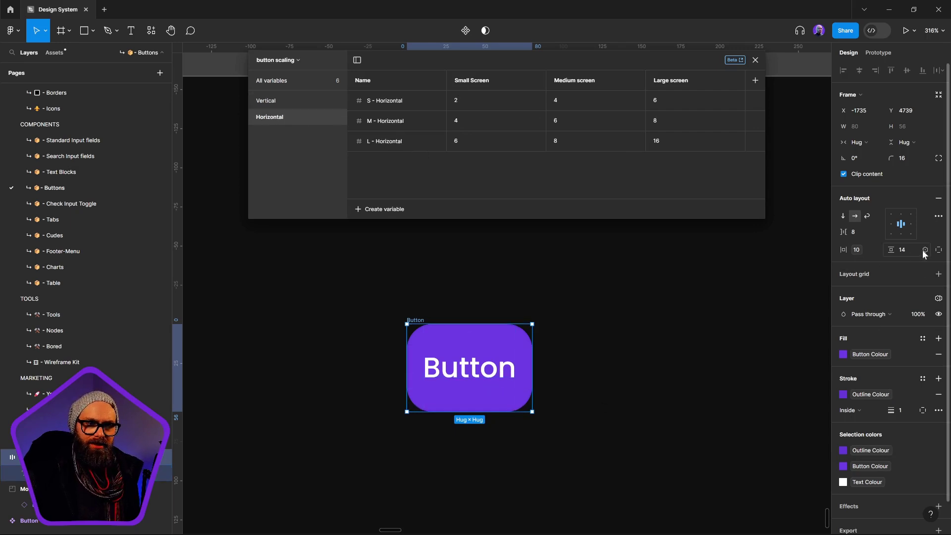
{"action": "left_click", "coordinate": [924, 250]}
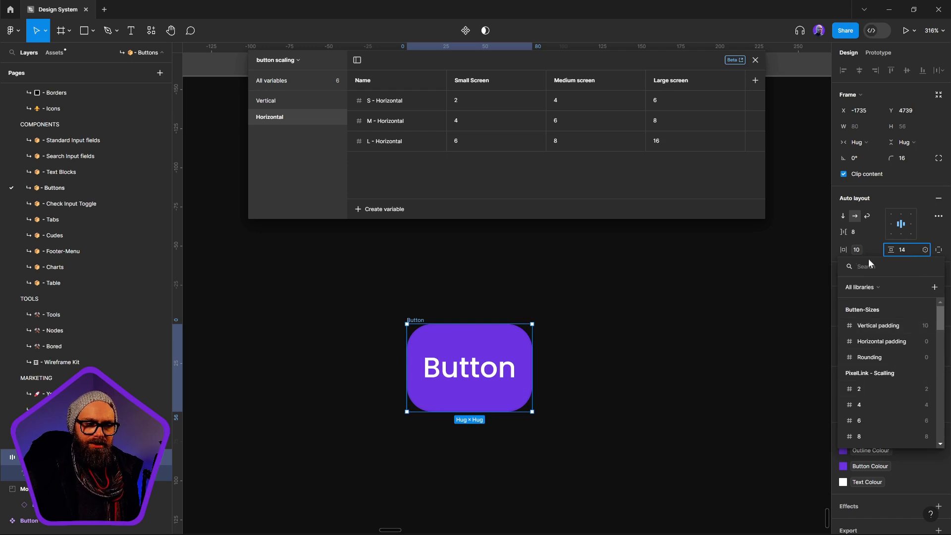
{"action": "left_click", "coordinate": [881, 327]}
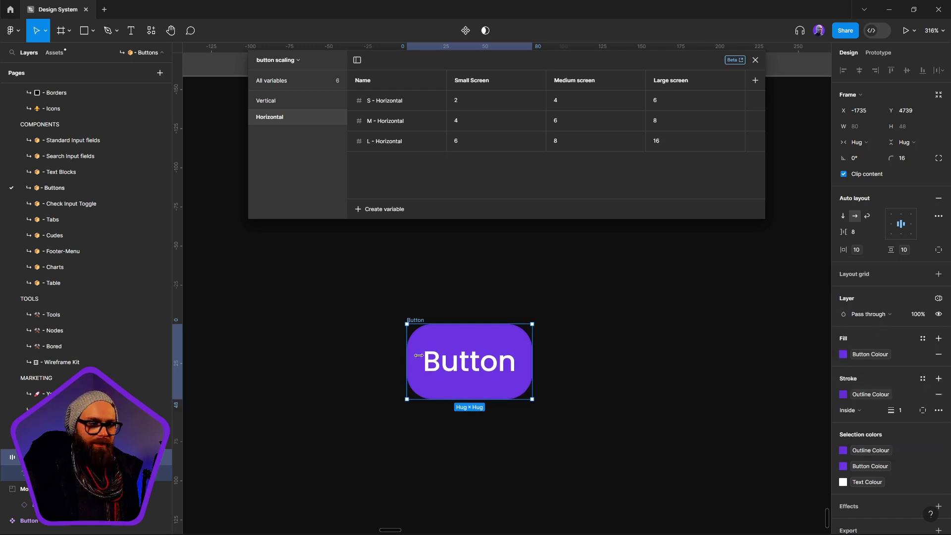
{"action": "scroll", "coordinate": [596, 365], "scroll_direction": "down", "scroll_amount": 5, "text": "ctrl"}
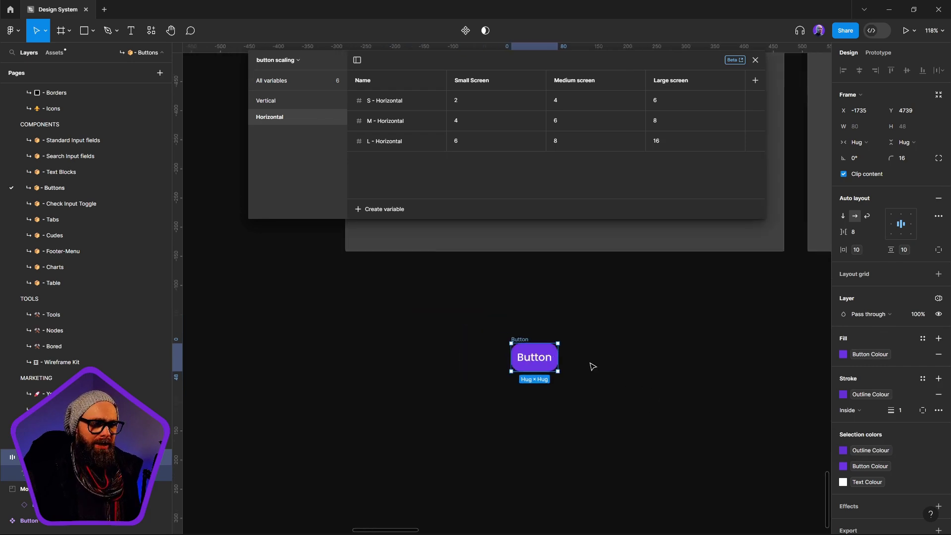
- Apply the Butten-Sizes Medium Screens mode to the button, then bring up the variable collections list
{"action": "left_click", "coordinate": [939, 298]}
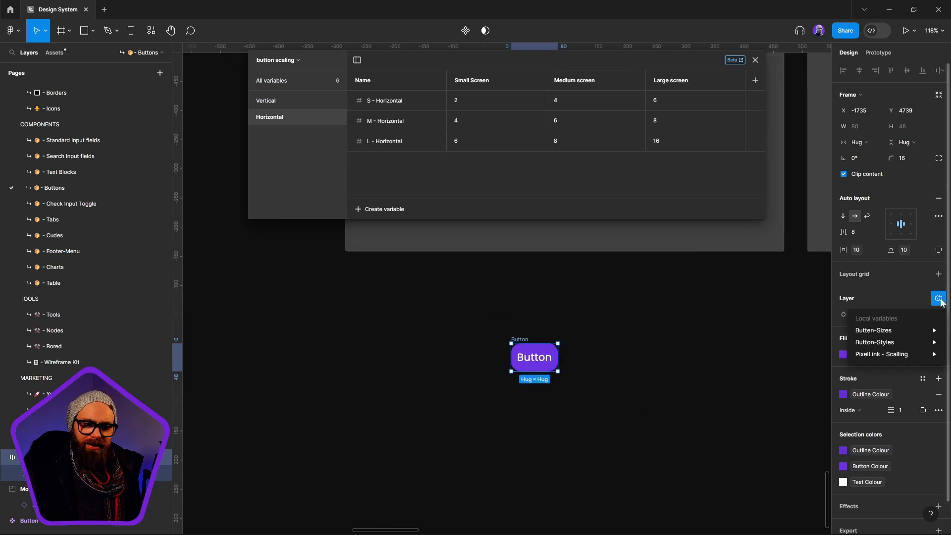
{"action": "mouse_move", "coordinate": [891, 342]}
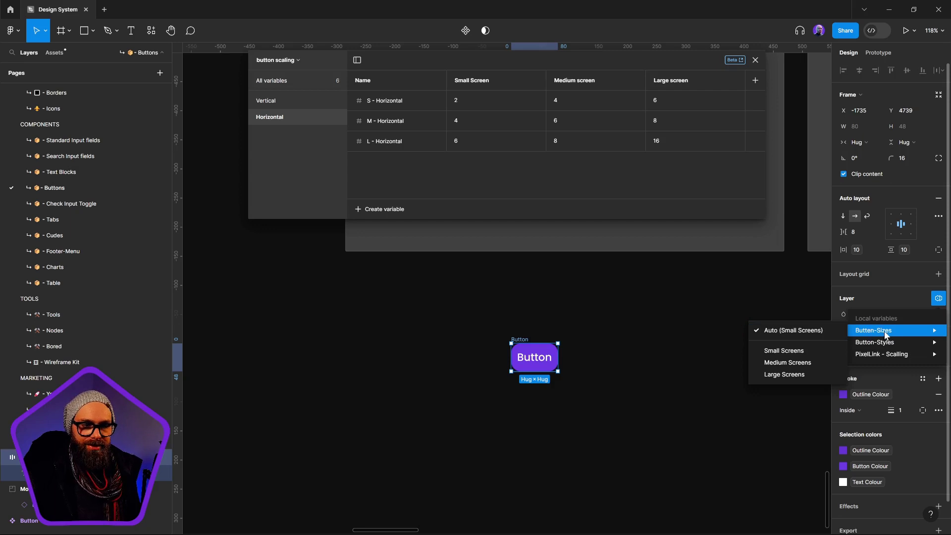
{"action": "left_click", "coordinate": [799, 363]}
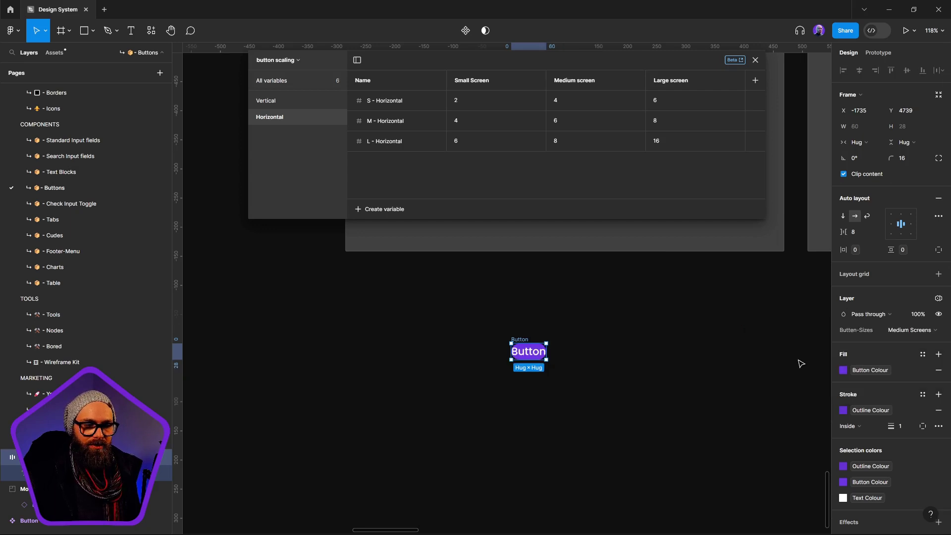
{"action": "left_click", "coordinate": [891, 331]}
{"action": "left_click", "coordinate": [917, 341]}
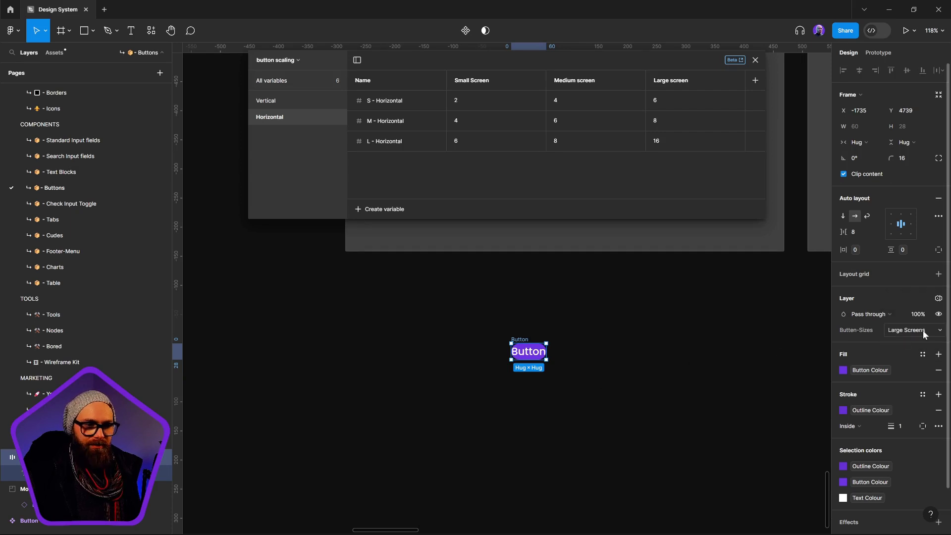
{"action": "left_click", "coordinate": [922, 330]}
{"action": "left_click", "coordinate": [900, 318]}
{"action": "left_click", "coordinate": [899, 308]}
{"action": "left_click", "coordinate": [901, 329]}
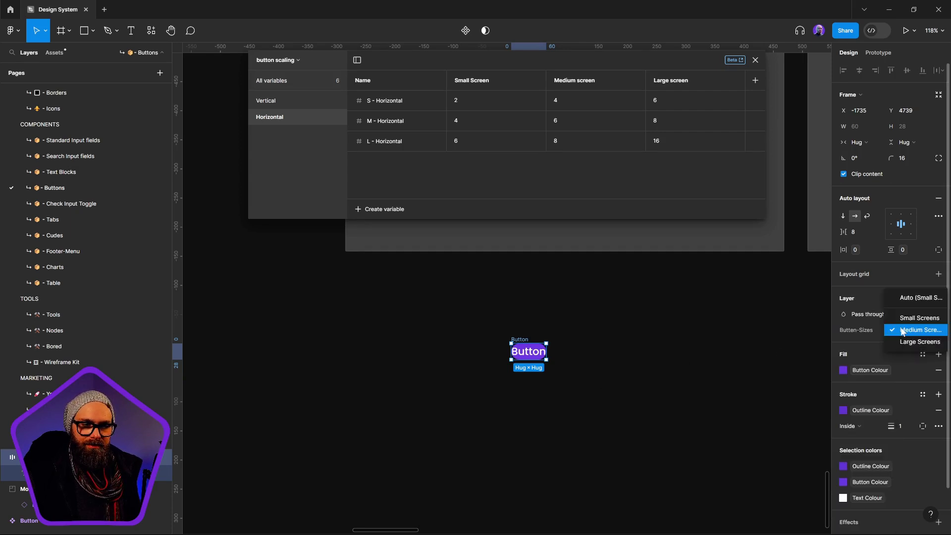
{"action": "left_click", "coordinate": [901, 331]}
{"action": "left_click", "coordinate": [292, 61]}
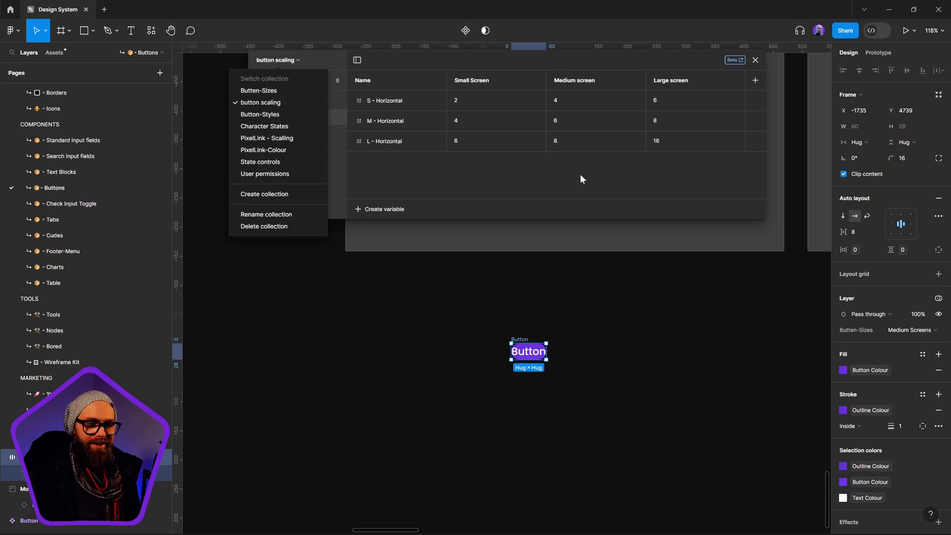
- Close the collection list and clear the button's old padding variable binding
{"action": "left_click", "coordinate": [794, 319]}
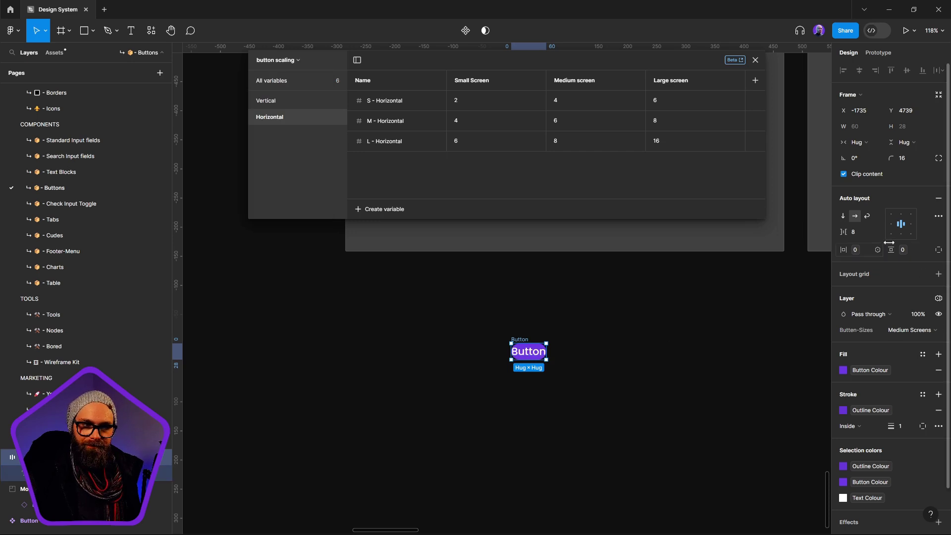
{"action": "left_click", "coordinate": [915, 250]}
{"action": "key", "text": "super+h"}
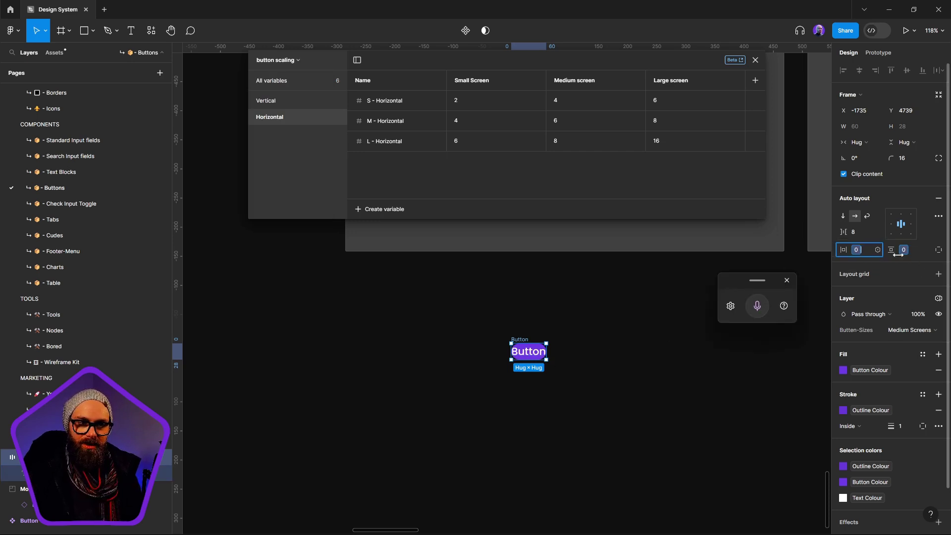
{"action": "left_click", "coordinate": [911, 252]}
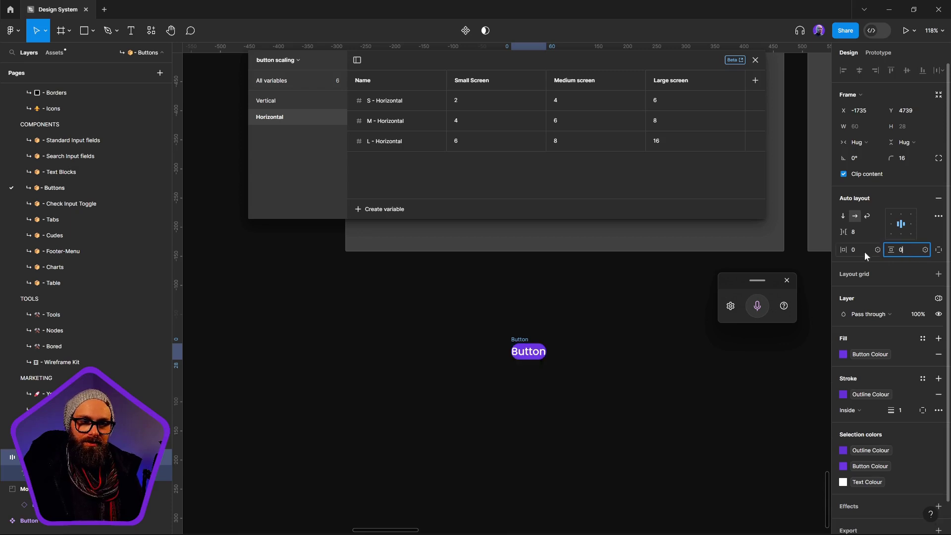
{"action": "key", "text": "Escape"}
- Bind horizontal and vertical padding to the 'button scaling' S variables, each reading 2
{"action": "left_click", "coordinate": [878, 250]}
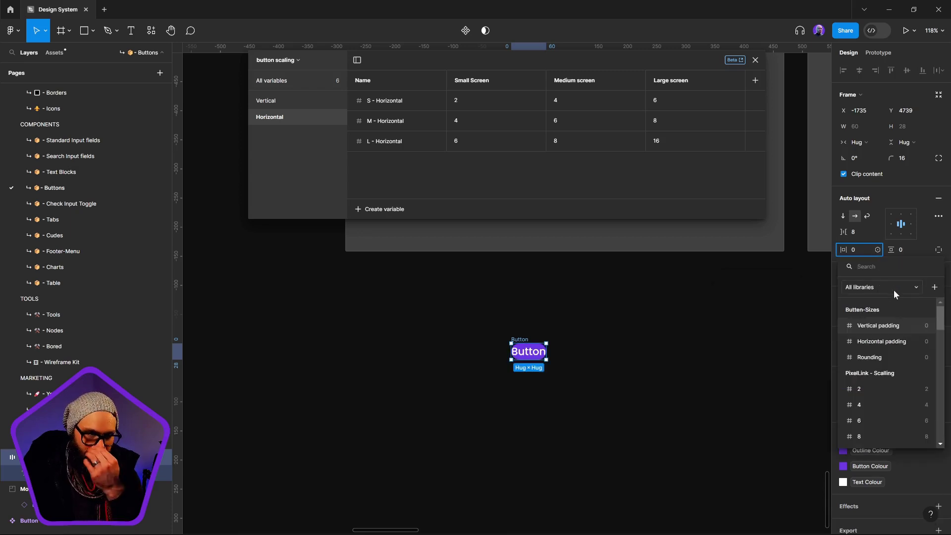
{"action": "scroll", "coordinate": [917, 334], "scroll_direction": "down", "scroll_amount": 3}
{"action": "scroll", "coordinate": [941, 340], "scroll_direction": "down", "scroll_amount": 2}
{"action": "left_click_drag", "start_coordinate": [941, 339], "coordinate": [941, 425]}
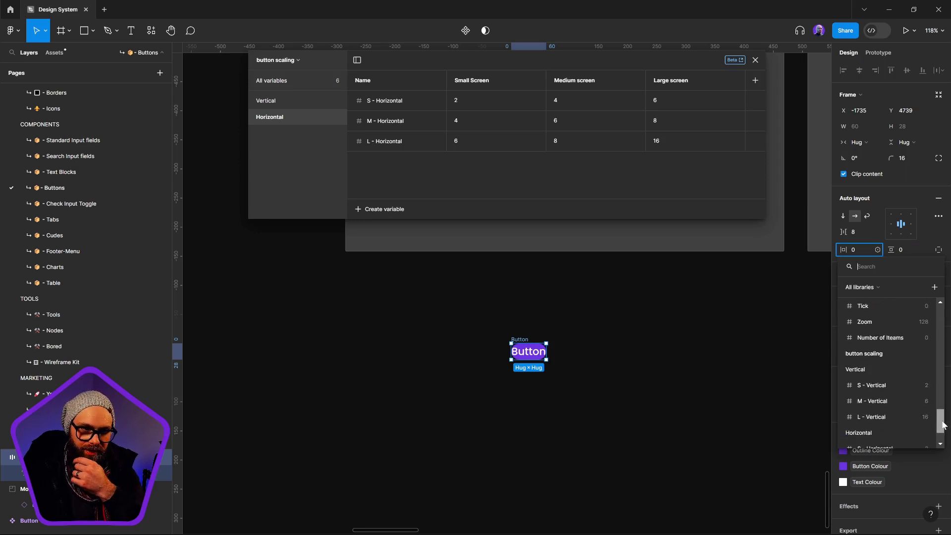
{"action": "left_click", "coordinate": [876, 380]}
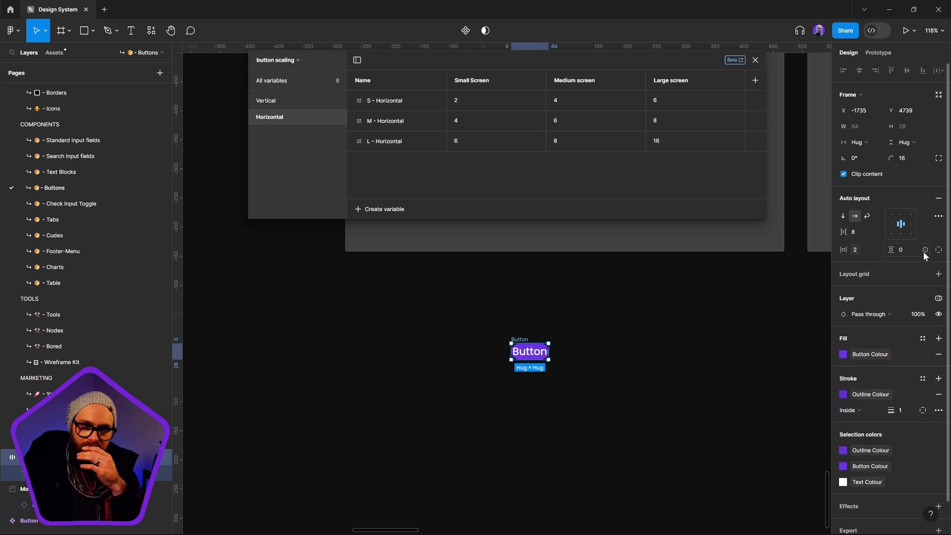
{"action": "left_click", "coordinate": [925, 250]}
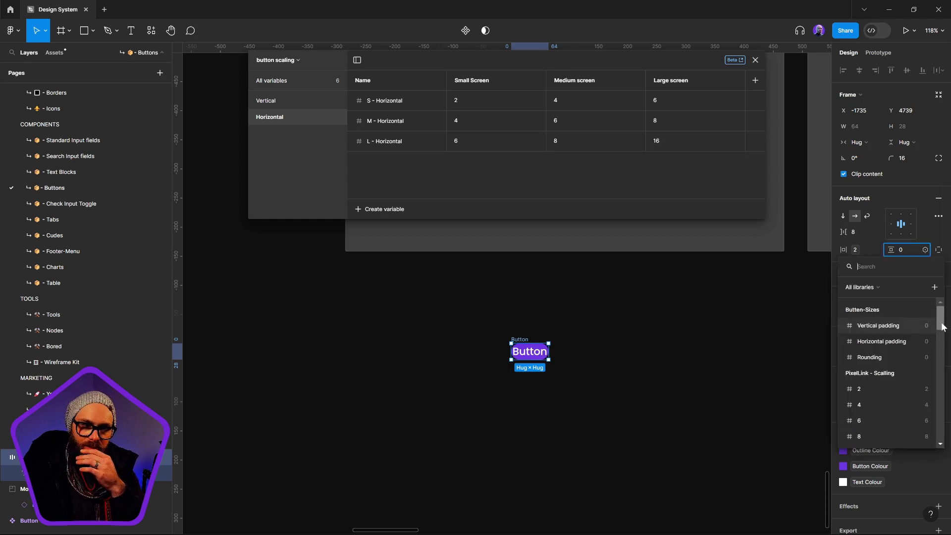
{"action": "left_click_drag", "start_coordinate": [943, 327], "coordinate": [948, 435]}
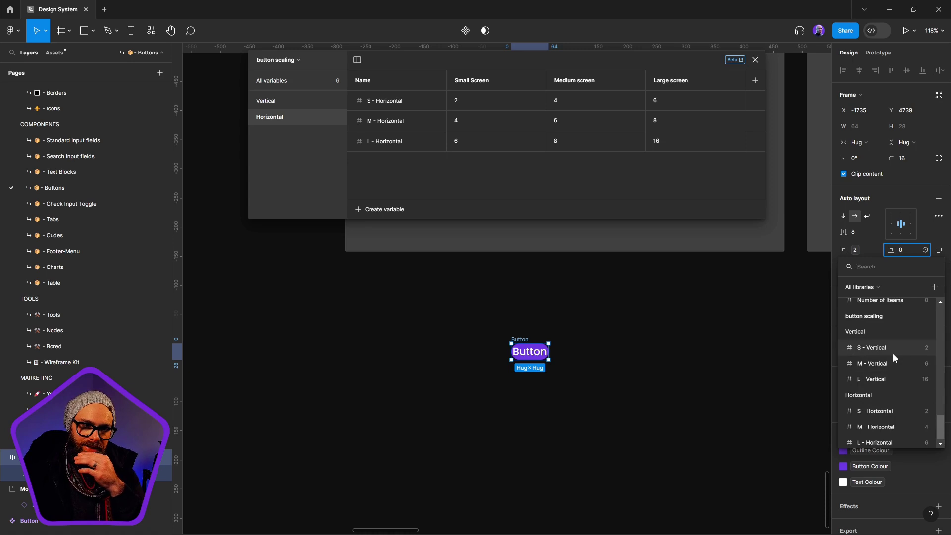
{"action": "left_click", "coordinate": [885, 413]}
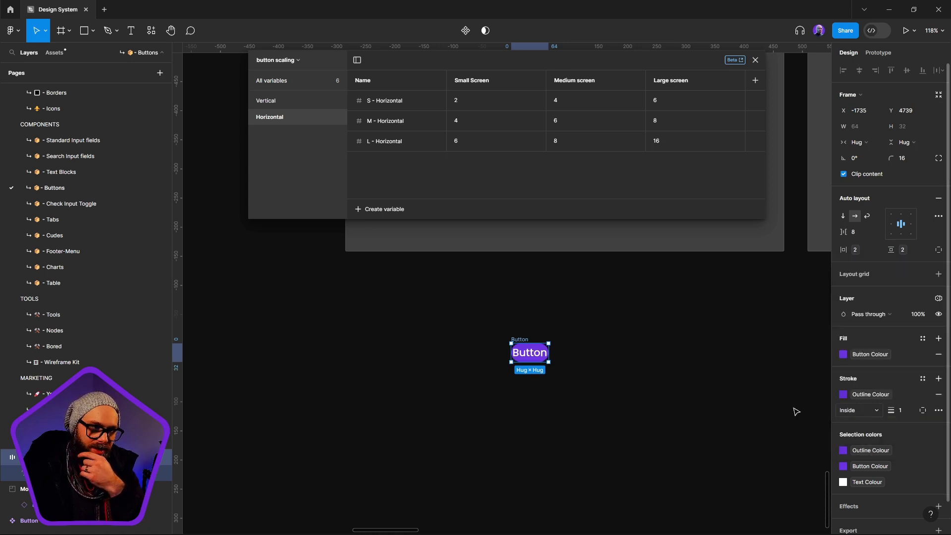
- Apply the 'button scaling' Large screen mode to the button, giving paddings 8 and 6
{"action": "scroll", "coordinate": [531, 345], "scroll_direction": "up", "scroll_amount": 5}
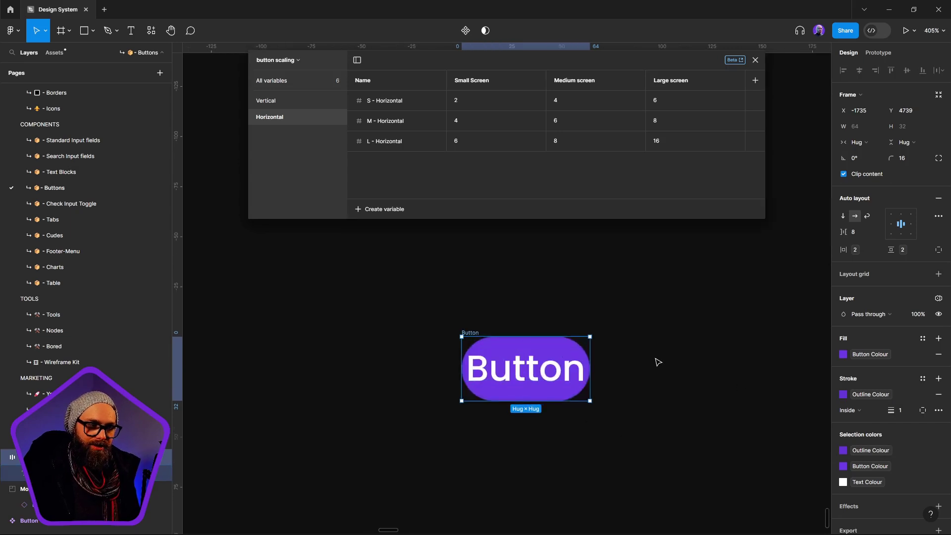
{"action": "scroll", "coordinate": [583, 374], "scroll_direction": "down", "scroll_amount": 4}
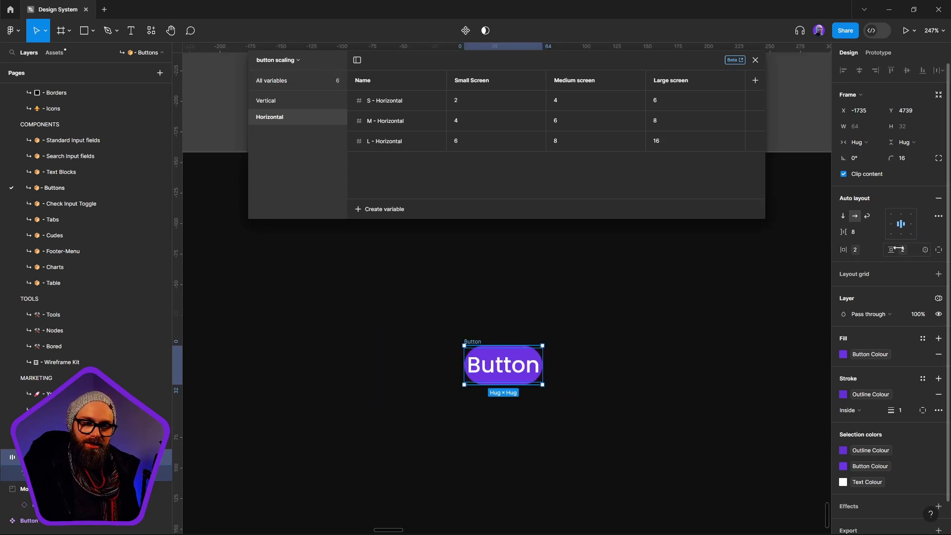
{"action": "left_click", "coordinate": [937, 299]}
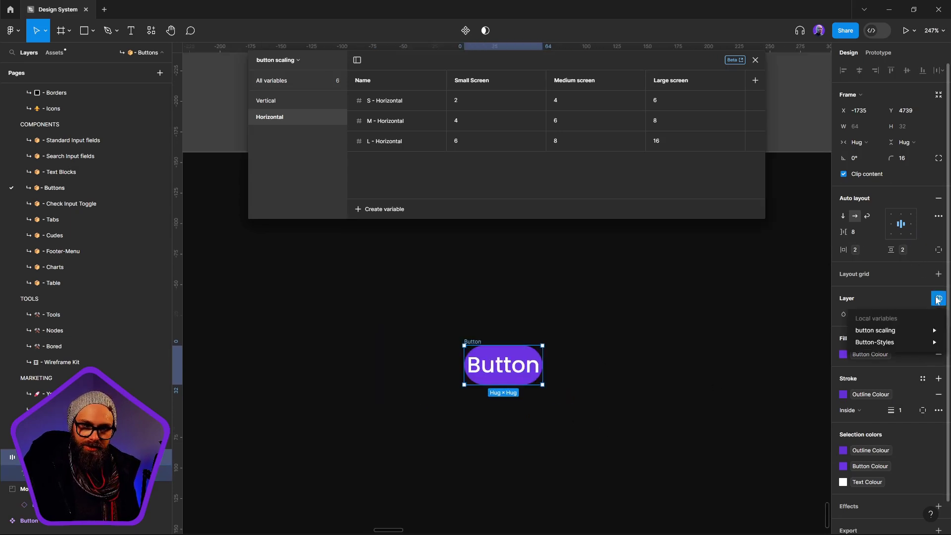
{"action": "mouse_move", "coordinate": [874, 330]}
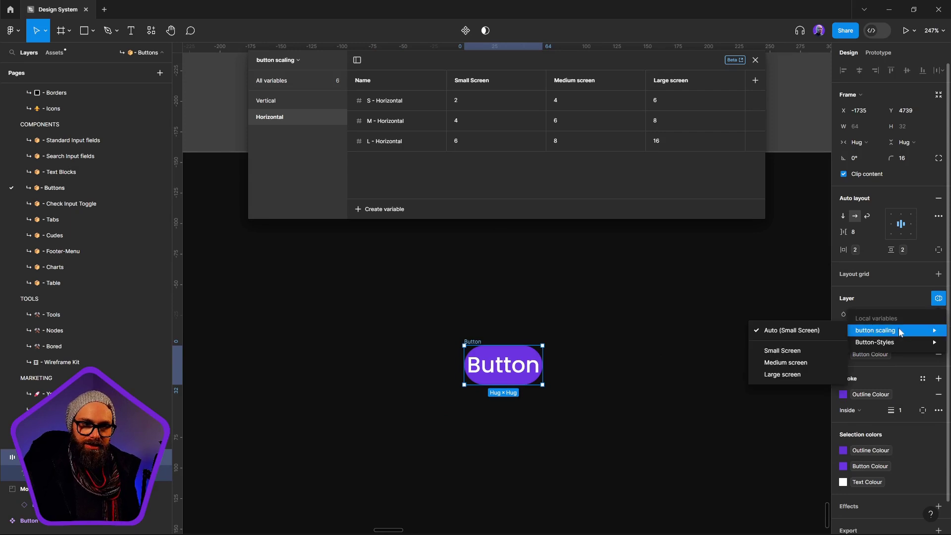
{"action": "left_click", "coordinate": [782, 374]}
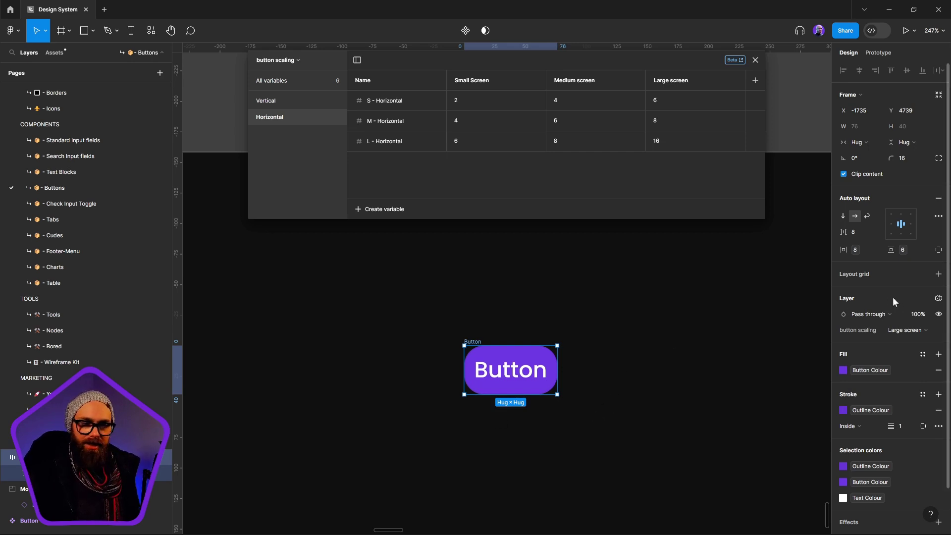
- Remove the extra button and centre the small button inside the Mobile section
{"action": "scroll", "coordinate": [545, 317], "scroll_direction": "down", "scroll_amount": 10}
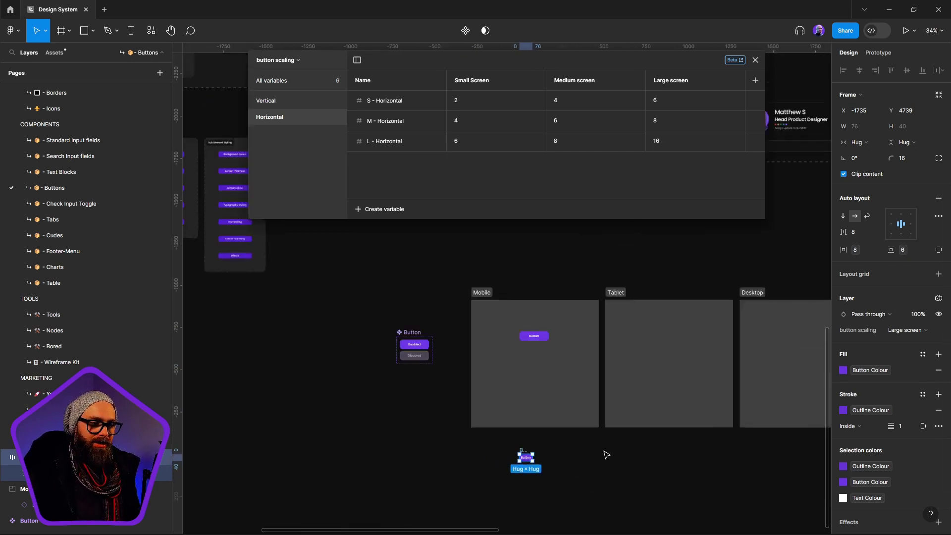
{"action": "scroll", "coordinate": [605, 455], "scroll_direction": "right", "scroll_amount": 3}
{"action": "left_click_drag", "start_coordinate": [423, 323], "coordinate": [303, 400]}
{"action": "key", "text": "Delete"}
{"action": "left_click", "coordinate": [396, 312]}
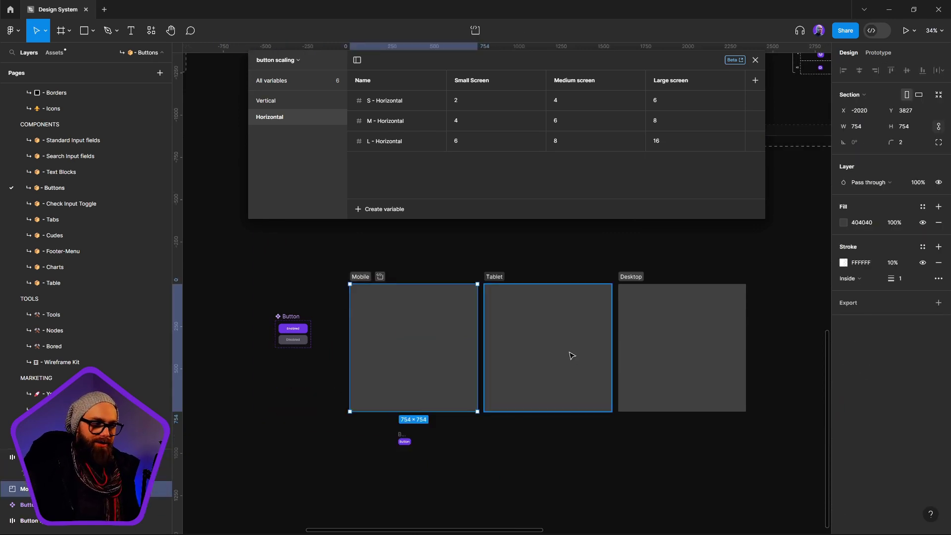
{"action": "left_click", "coordinate": [426, 442]}
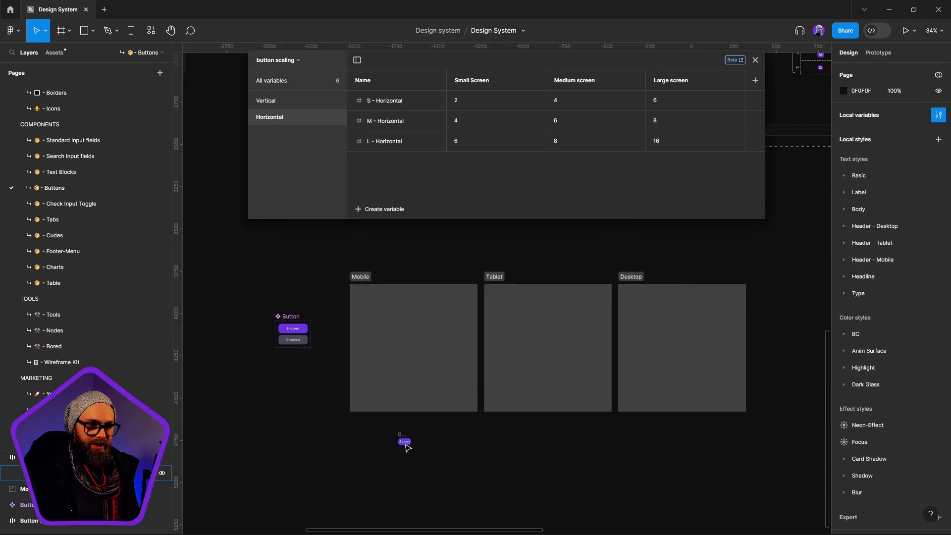
{"action": "left_click", "coordinate": [402, 440]}
{"action": "left_click_drag", "start_coordinate": [402, 440], "coordinate": [411, 361]}
{"action": "scroll", "coordinate": [424, 301], "scroll_direction": "up", "scroll_amount": 3}
{"action": "key", "text": "Escape"}
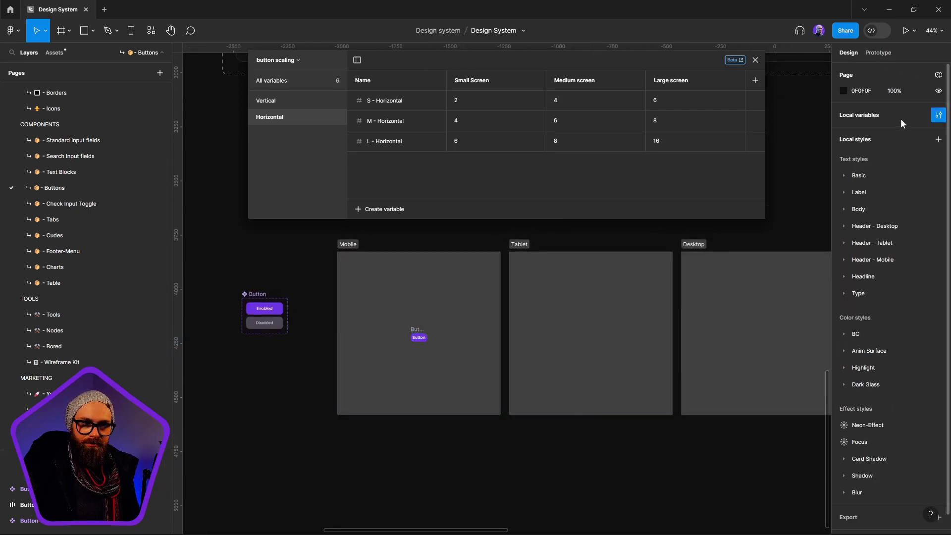
- Set the Mobile section to the 'button scaling' Small Screen mode
{"action": "left_click", "coordinate": [429, 288]}
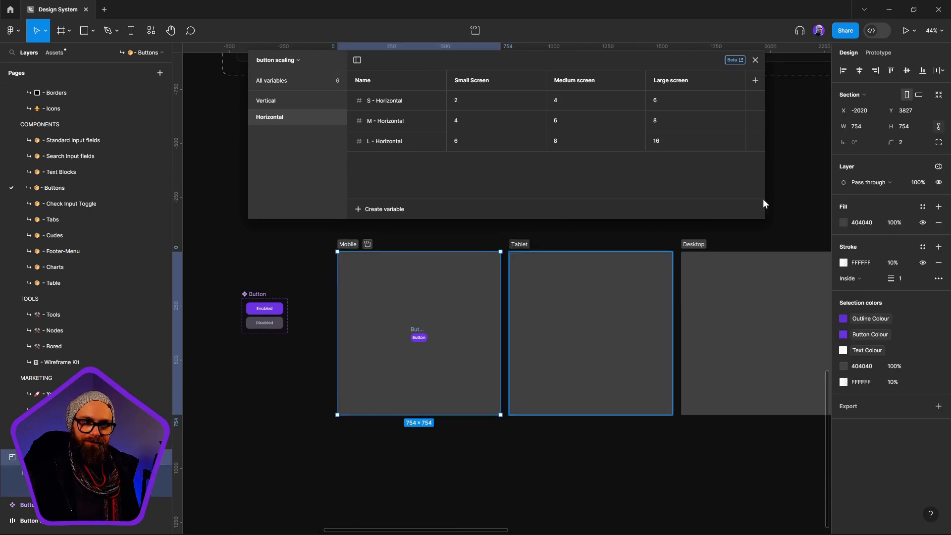
{"action": "left_click", "coordinate": [937, 167]}
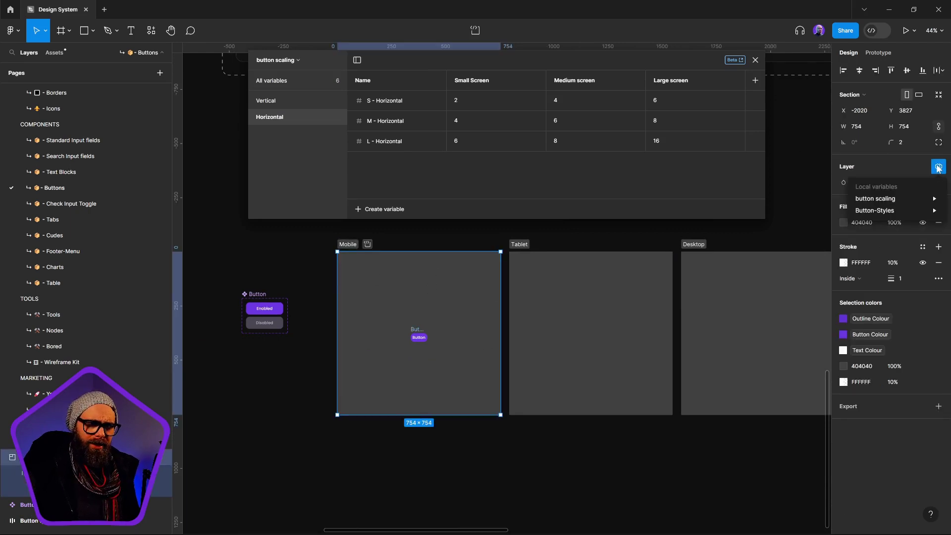
{"action": "mouse_move", "coordinate": [886, 200]}
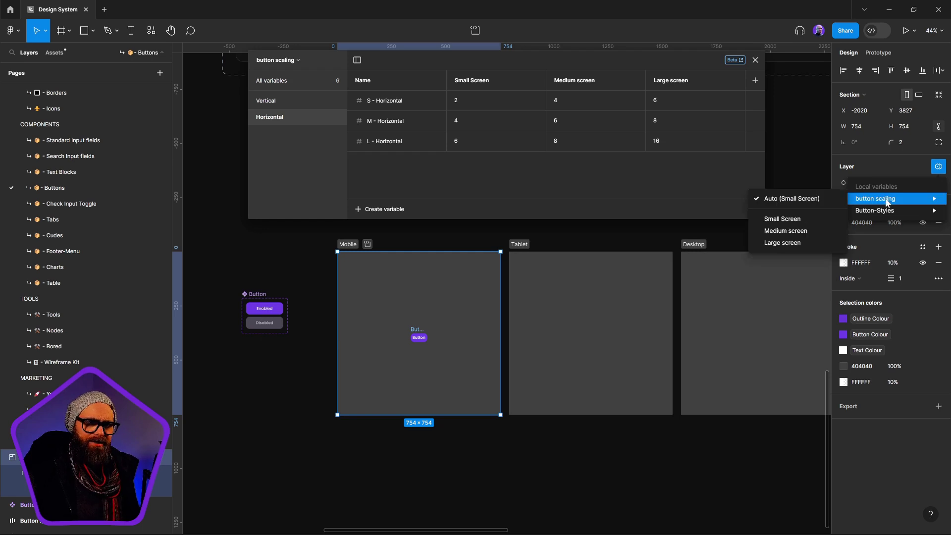
{"action": "left_click", "coordinate": [783, 219]}
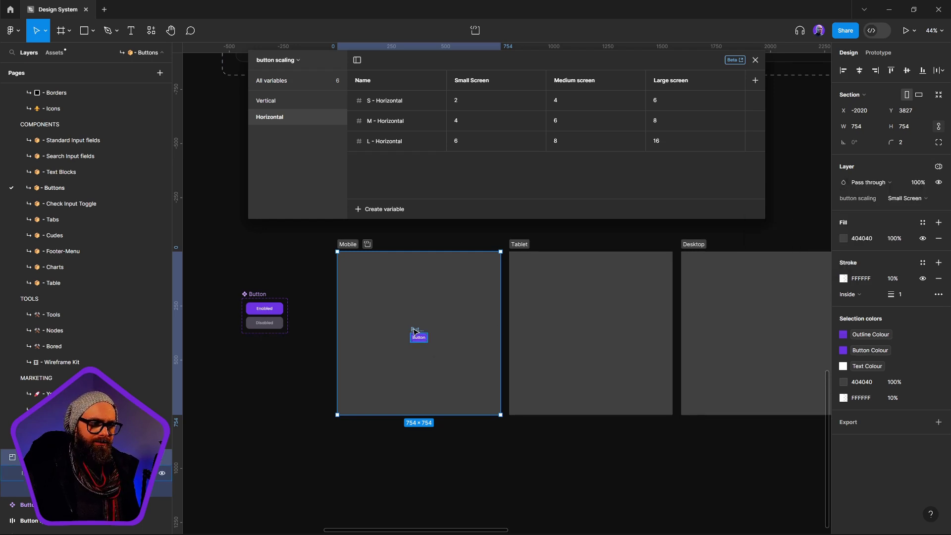
- Copy the button into the Tablet section and set Tablet to Medium screen mode
{"action": "left_click_drag", "start_coordinate": [415, 332], "coordinate": [582, 335]}
{"action": "left_click", "coordinate": [524, 273]}
{"action": "left_click", "coordinate": [525, 245]}
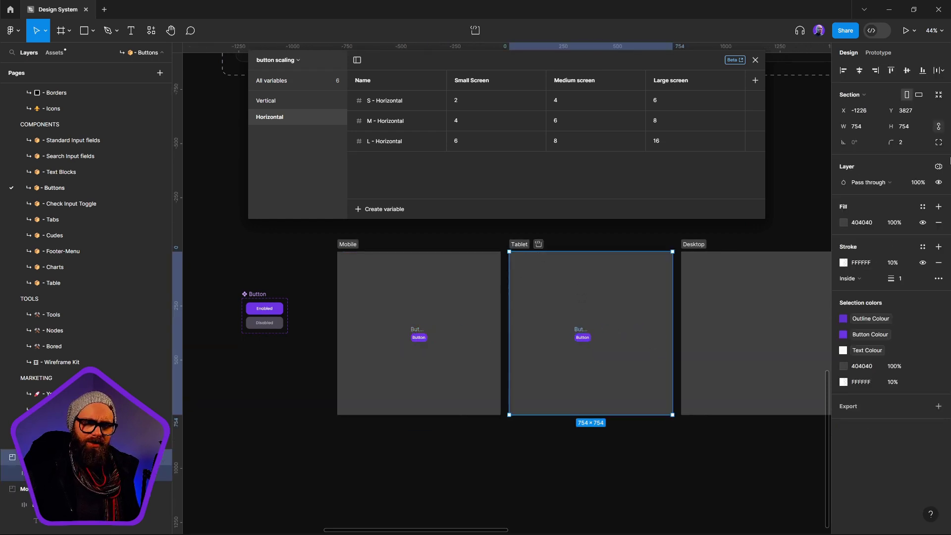
{"action": "left_click", "coordinate": [939, 167]}
{"action": "mouse_move", "coordinate": [874, 210]}
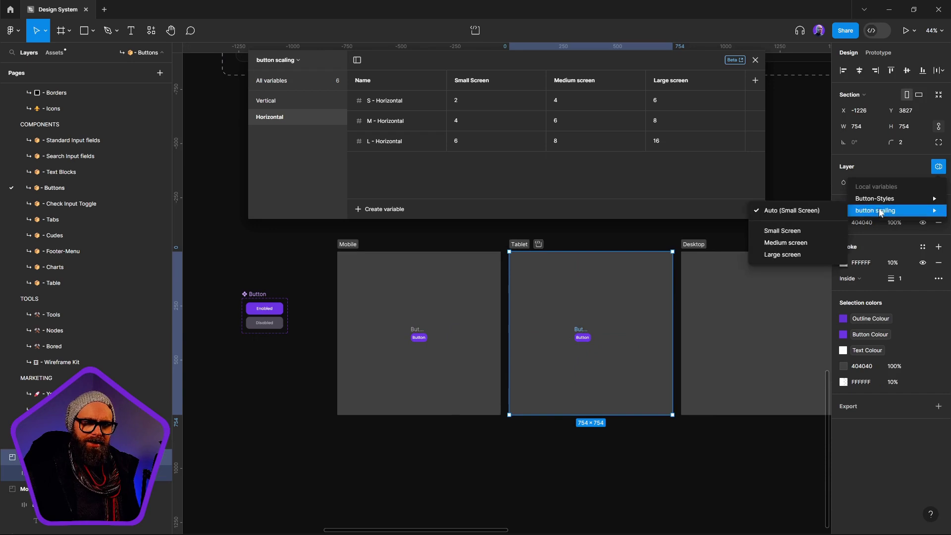
{"action": "left_click", "coordinate": [836, 243]}
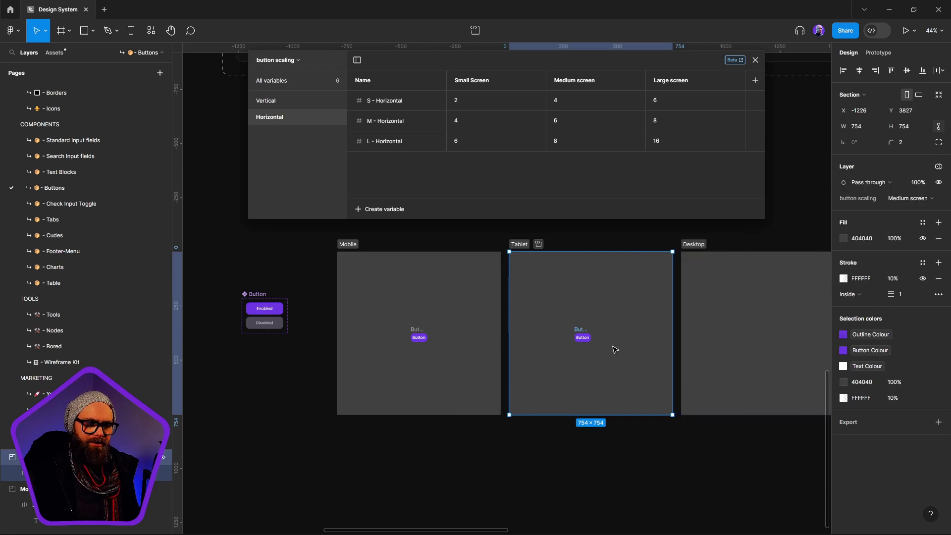
- Select the Desktop section and give it the 'button scaling' Large screen mode
{"action": "left_click", "coordinate": [577, 332]}
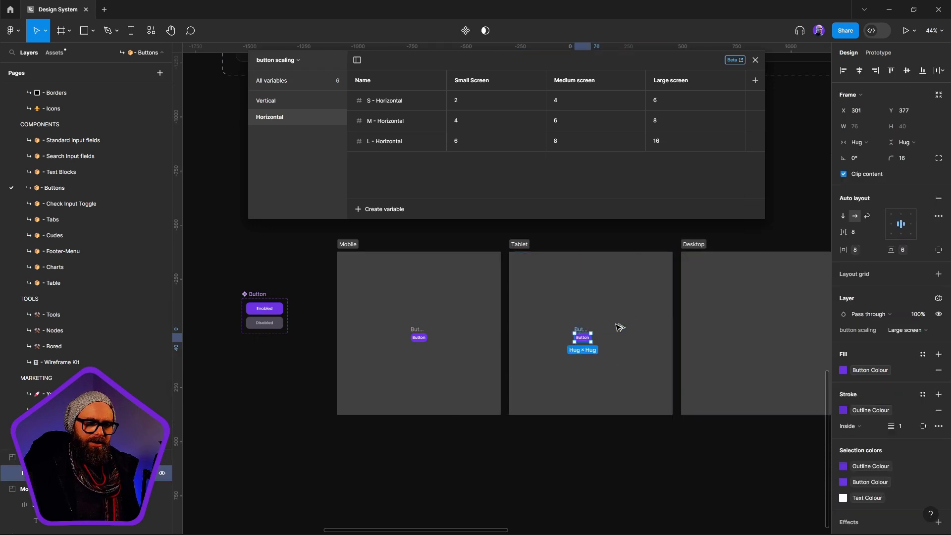
{"action": "left_click", "coordinate": [781, 307]}
{"action": "scroll", "coordinate": [783, 299], "scroll_direction": "right", "scroll_amount": 3}
{"action": "left_click", "coordinate": [585, 254]}
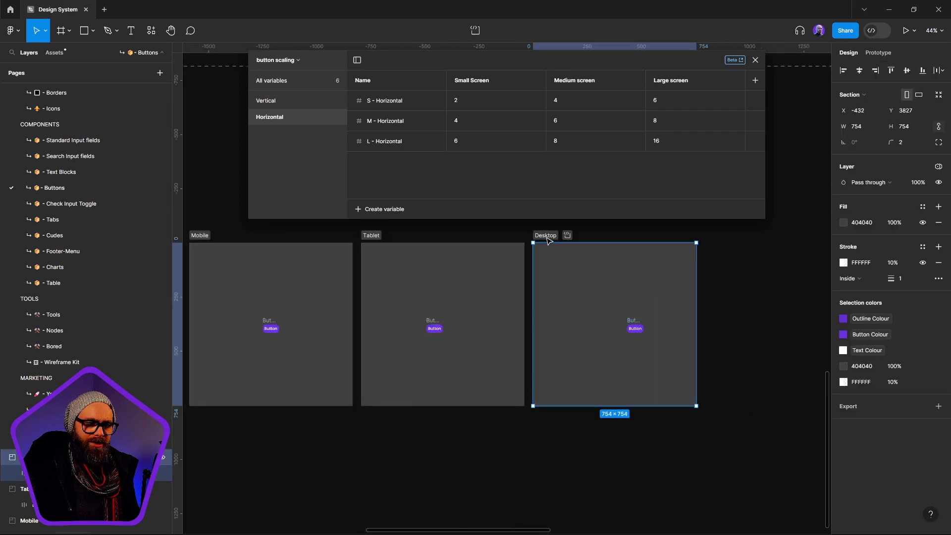
{"action": "left_click", "coordinate": [939, 167]}
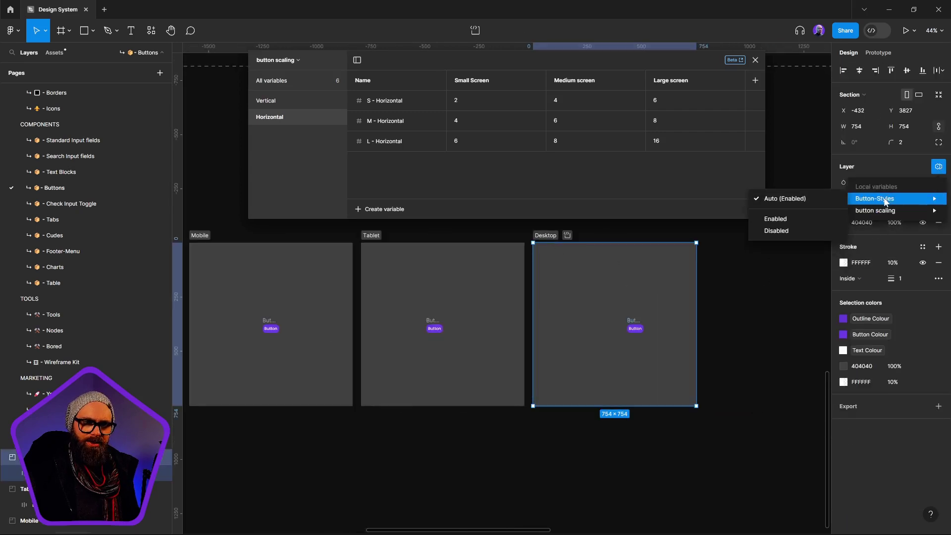
{"action": "mouse_move", "coordinate": [879, 211]}
{"action": "left_click", "coordinate": [780, 242]}
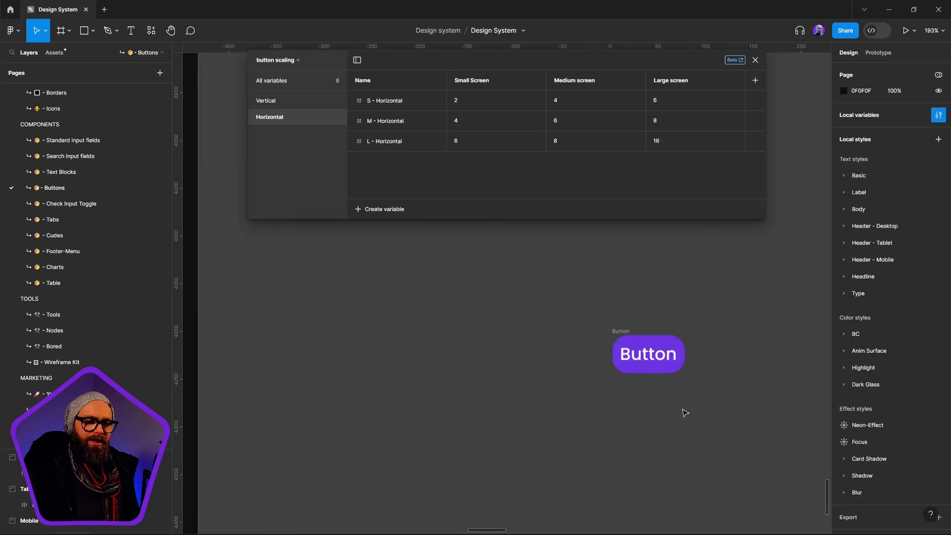
{"action": "scroll", "coordinate": [515, 435], "scroll_direction": "down", "scroll_amount": 5}
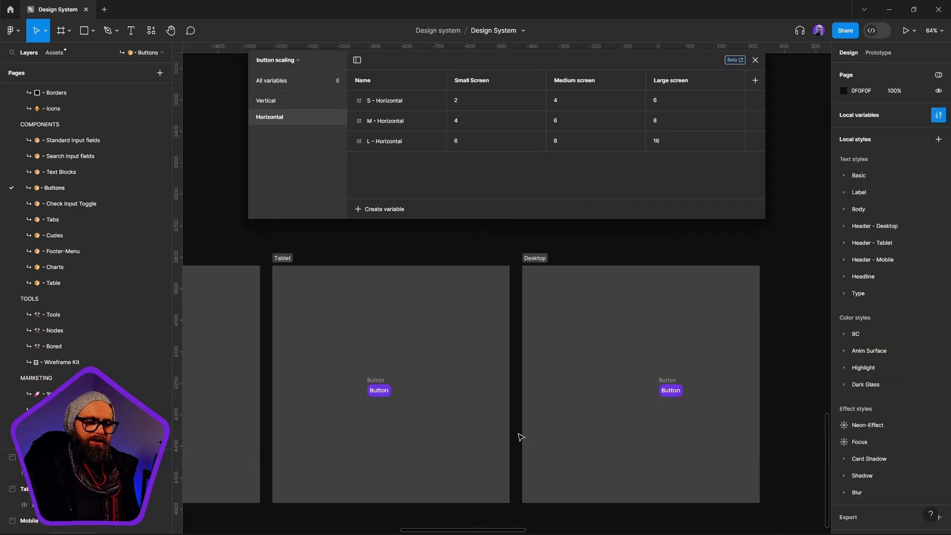
- Set L - Horizontal's large-screen value to 24
{"action": "left_click", "coordinate": [260, 330]}
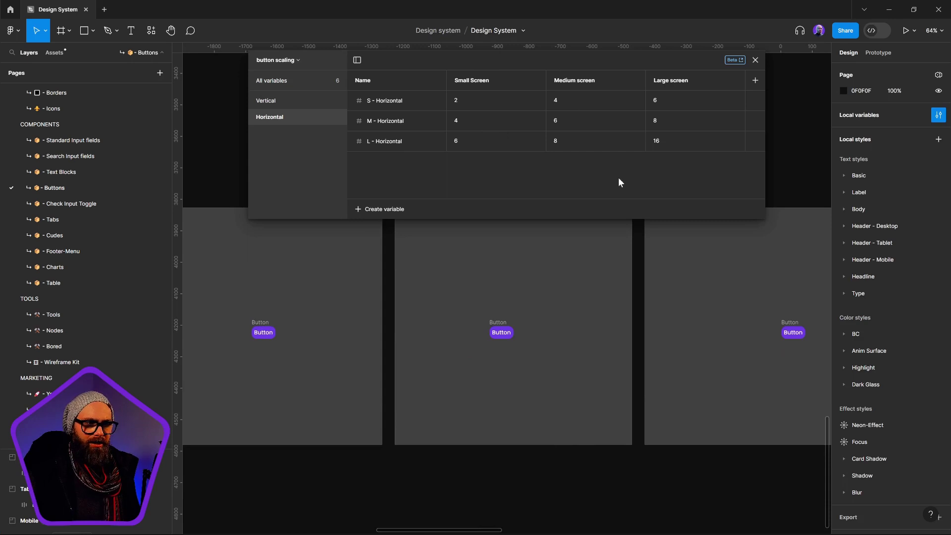
{"action": "left_click", "coordinate": [678, 142]}
{"action": "key", "text": "super+h"}
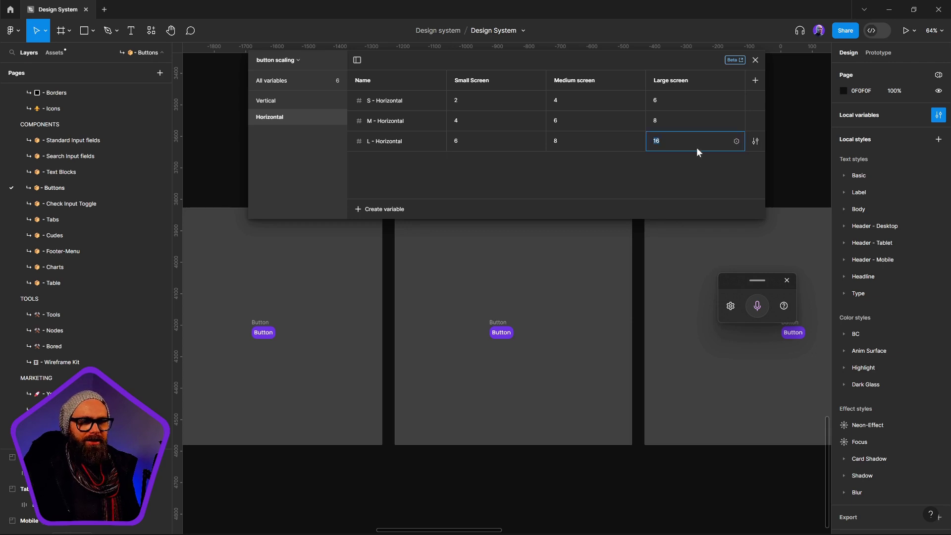
{"action": "type", "text": "24"}
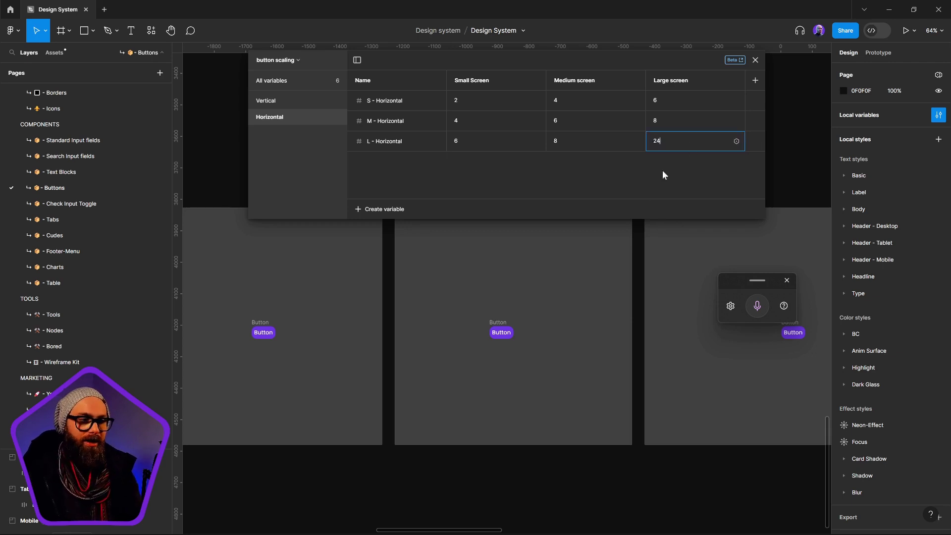
{"action": "left_click", "coordinate": [663, 177]}
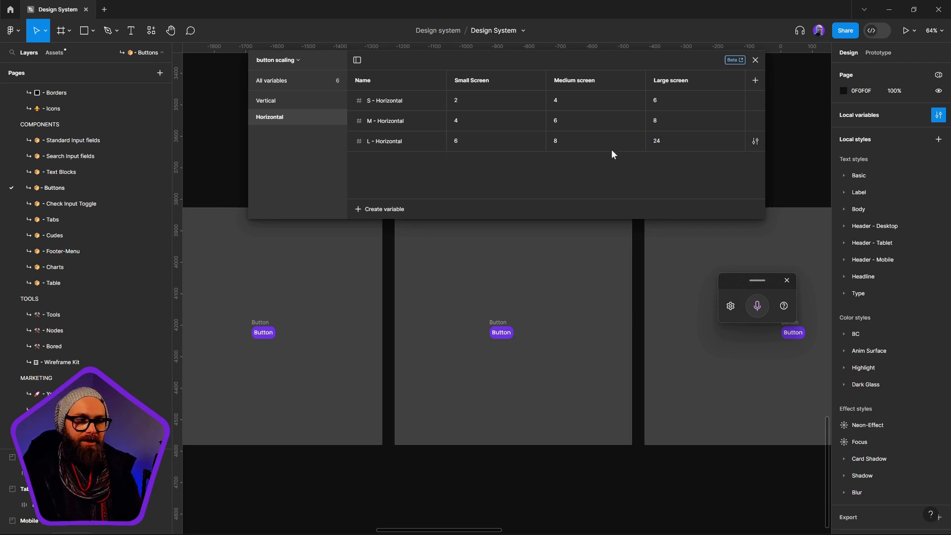
- Try a new L - Horizontal medium-screen value, correcting a mistyped entry
{"action": "left_click", "coordinate": [577, 140]}
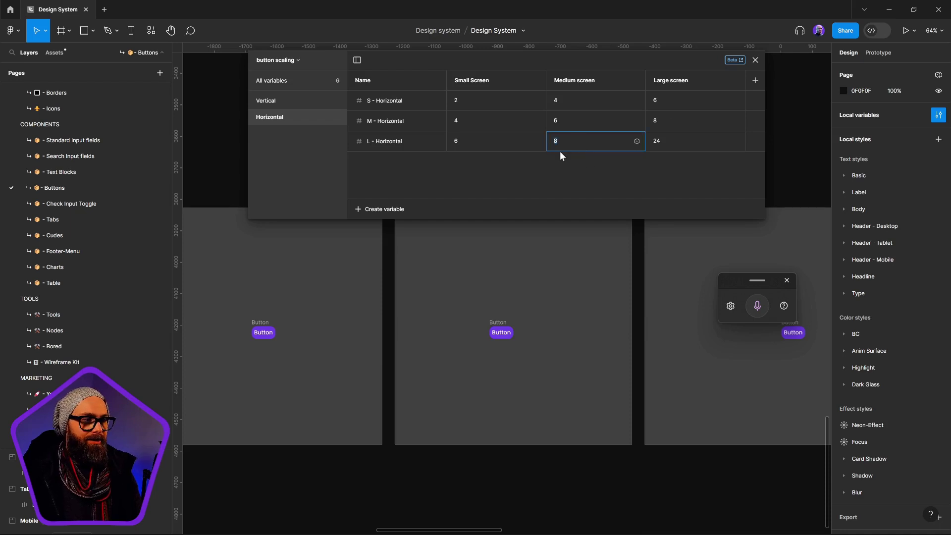
{"action": "type", "text": "242222"}
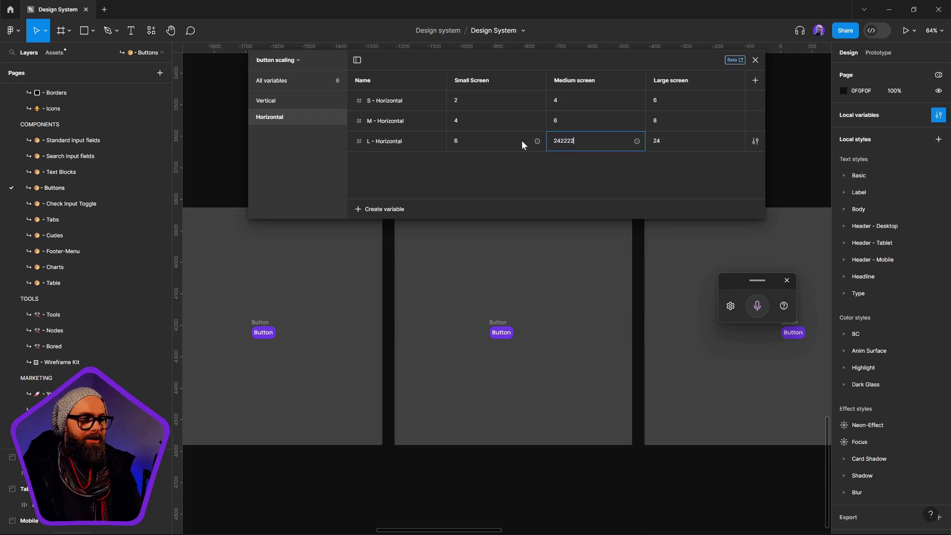
{"action": "key", "text": "Return"}
{"action": "type", "text": "161"}
{"action": "key", "text": "Return"}
{"action": "left_click", "coordinate": [578, 141]}
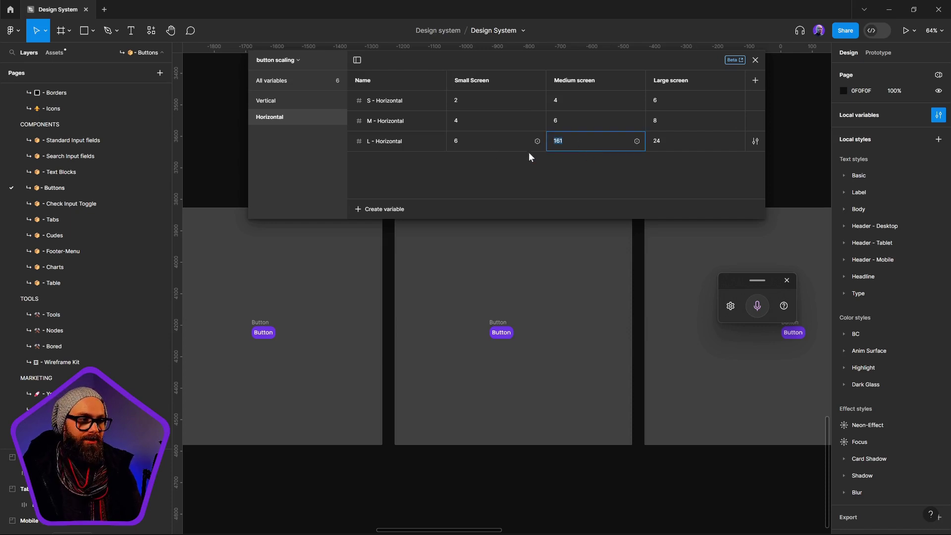
- Set S - Horizontal's medium-screen value to 12 and large-screen value to 24
{"action": "left_click", "coordinate": [566, 100]}
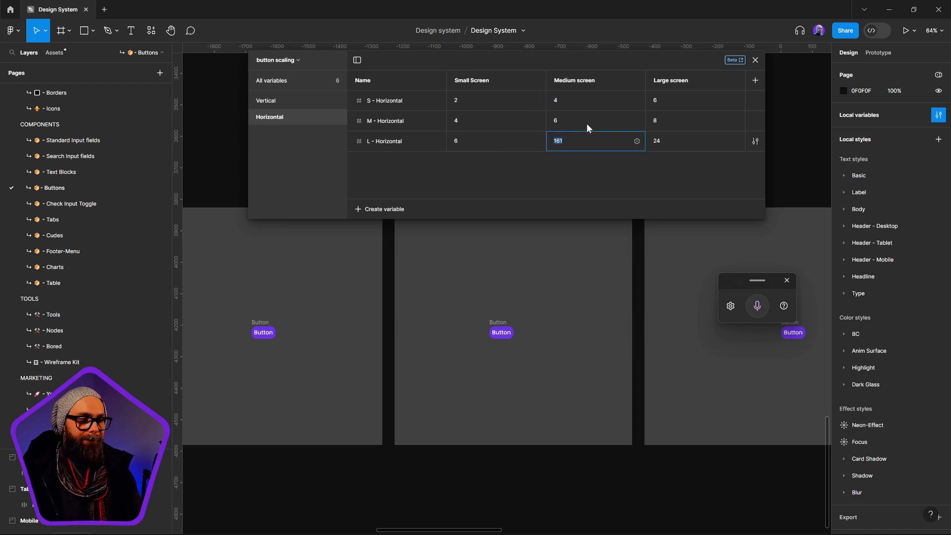
{"action": "type", "text": "12"}
{"action": "left_click", "coordinate": [663, 97]}
{"action": "type", "text": "2"}
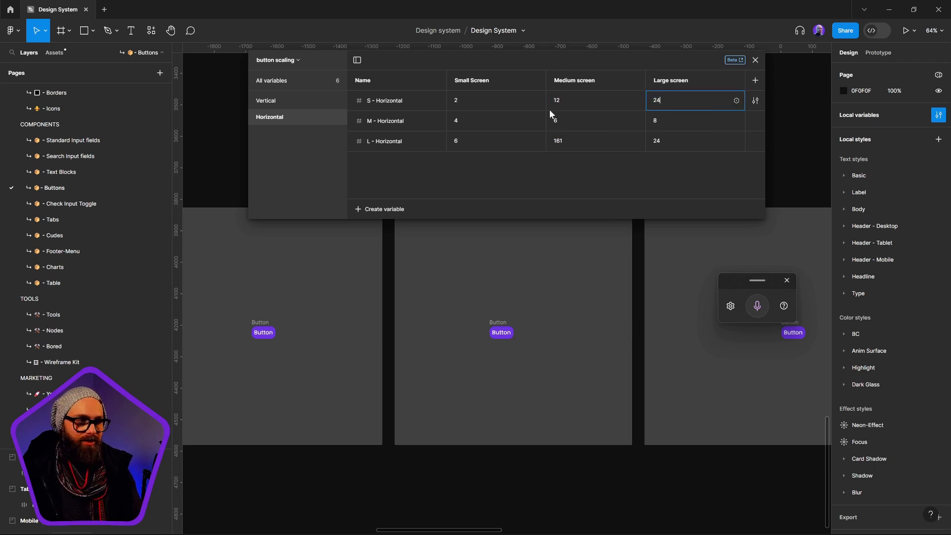
{"action": "type", "text": "4"}
{"action": "key", "text": "Return"}
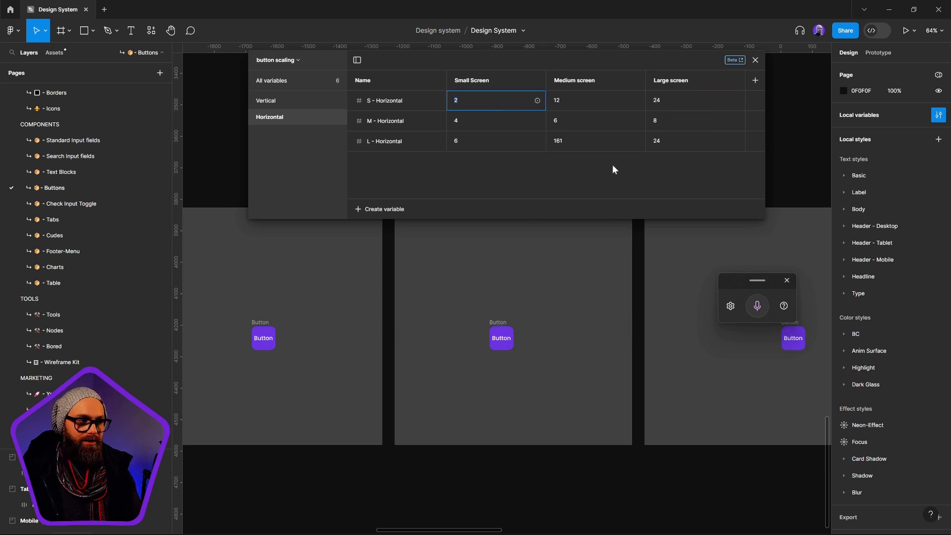
- Restore L - Horizontal's medium-screen value to 8 after briefly trying 16
{"action": "left_click", "coordinate": [572, 143]}
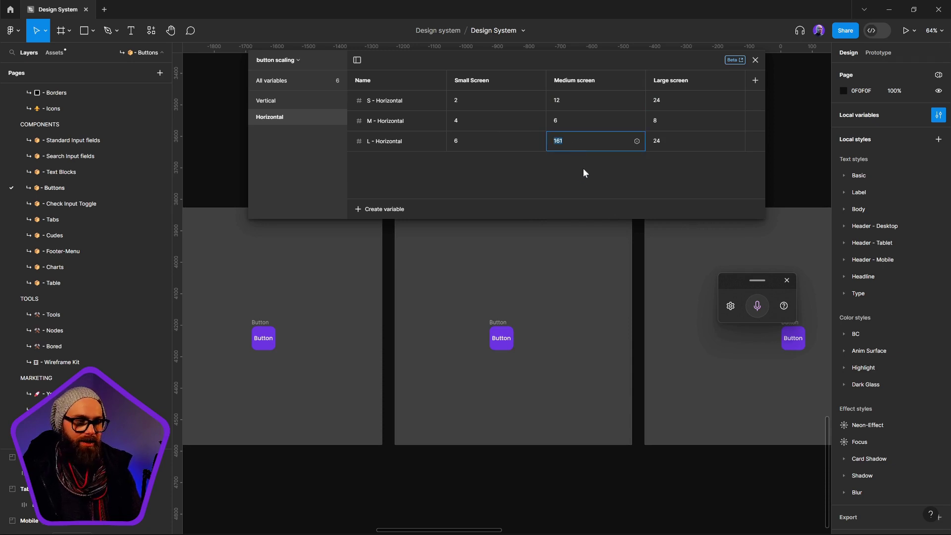
{"action": "type", "text": "16"}
{"action": "key", "text": "Return"}
{"action": "left_click", "coordinate": [574, 145]}
{"action": "type", "text": "8"}
{"action": "key", "text": "Return"}
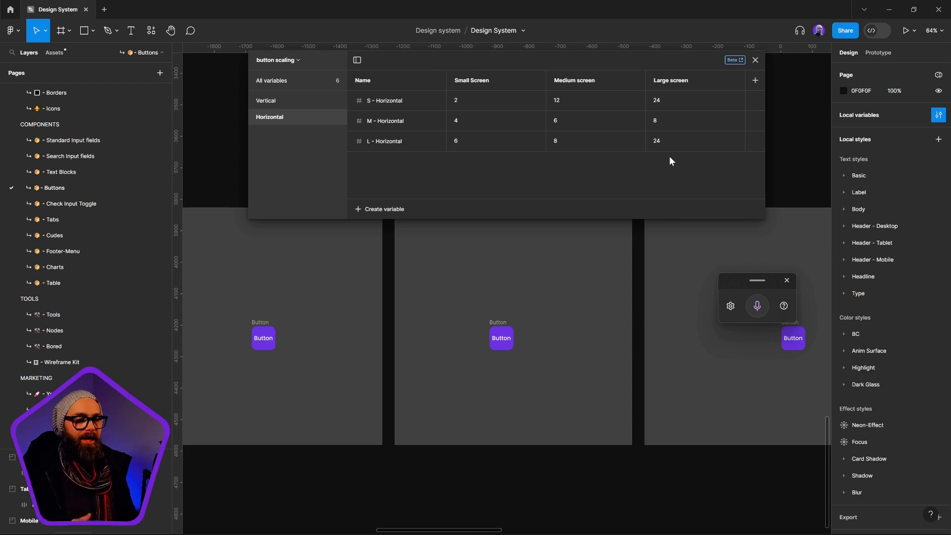
- Lower S - Horizontal's large-screen value to 16
{"action": "left_click_drag", "start_coordinate": [641, 352], "coordinate": [520, 342]}
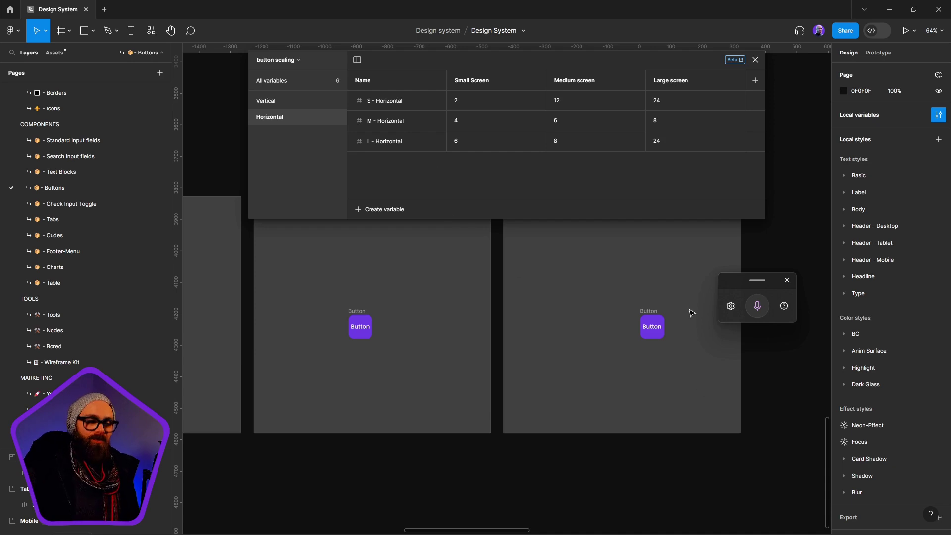
{"action": "left_click", "coordinate": [662, 321]}
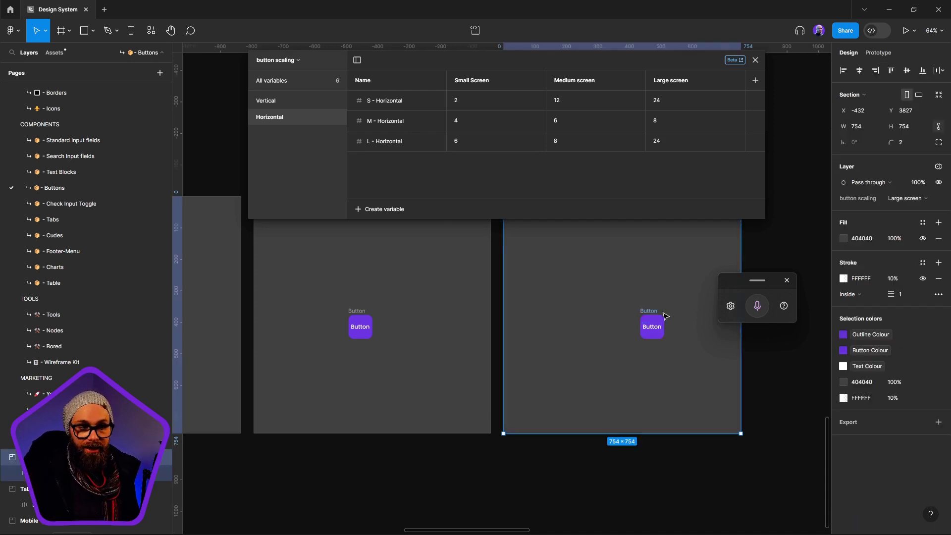
{"action": "left_click", "coordinate": [662, 317]}
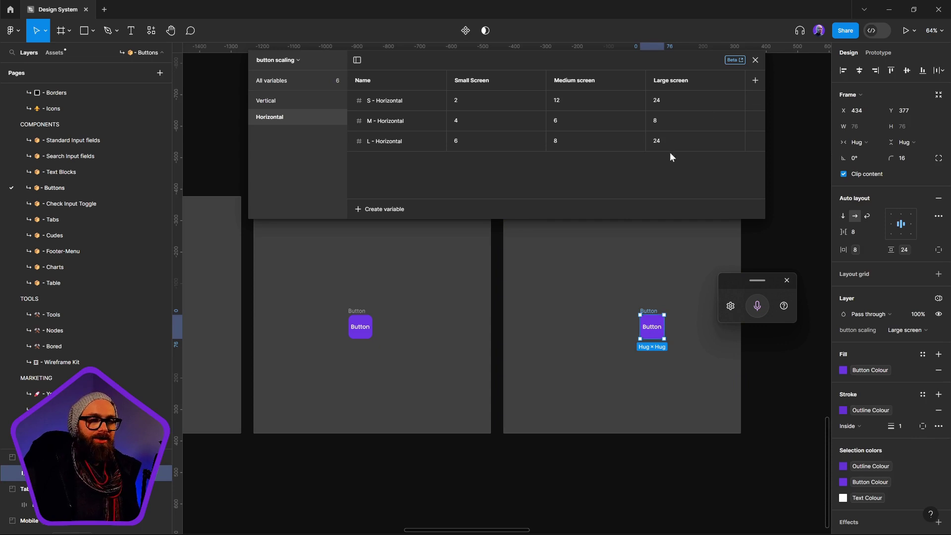
{"action": "left_click", "coordinate": [659, 102]}
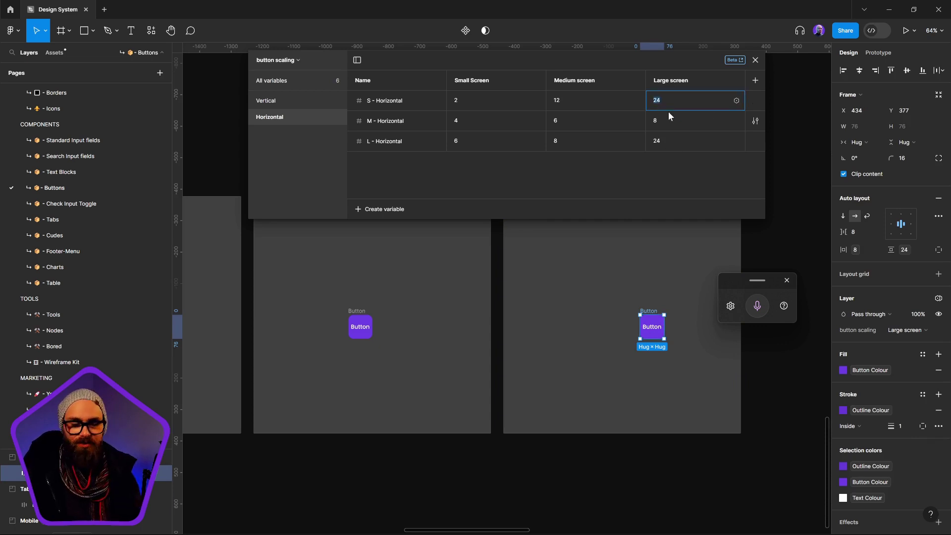
{"action": "type", "text": "16"}
{"action": "key", "text": "Return"}
- Drag a button from the left section into the right section
{"action": "left_click", "coordinate": [646, 263]}
{"action": "left_click_drag", "start_coordinate": [647, 306], "coordinate": [450, 325]}
{"action": "left_click_drag", "start_coordinate": [417, 387], "coordinate": [622, 363]}
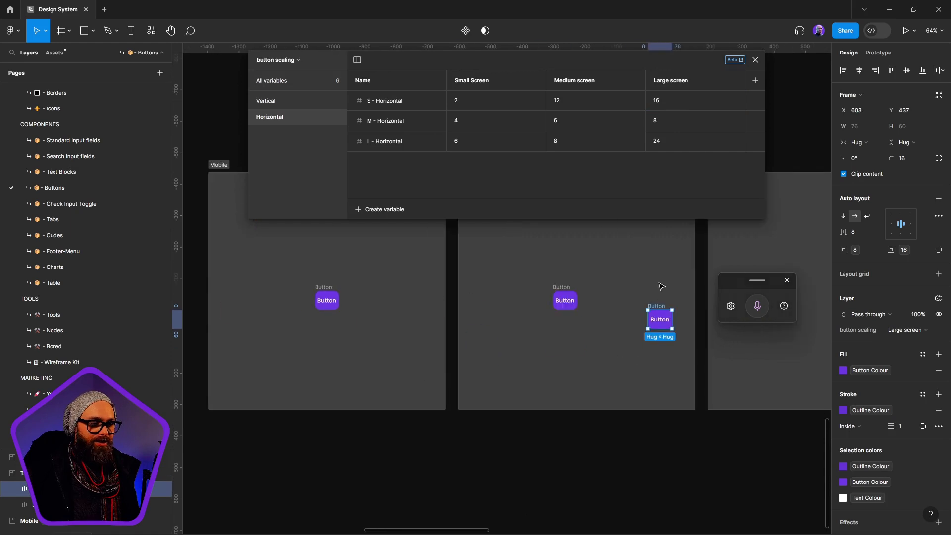
{"action": "left_click_drag", "start_coordinate": [662, 307], "coordinate": [731, 233]}
{"action": "scroll", "coordinate": [590, 269], "scroll_direction": "right", "scroll_amount": 8}
- Set the button's button scaling variable mode to Medium screen, after briefly trying Small Screen
{"action": "left_click", "coordinate": [938, 298]}
{"action": "mouse_move", "coordinate": [886, 330]}
{"action": "mouse_move", "coordinate": [857, 343]}
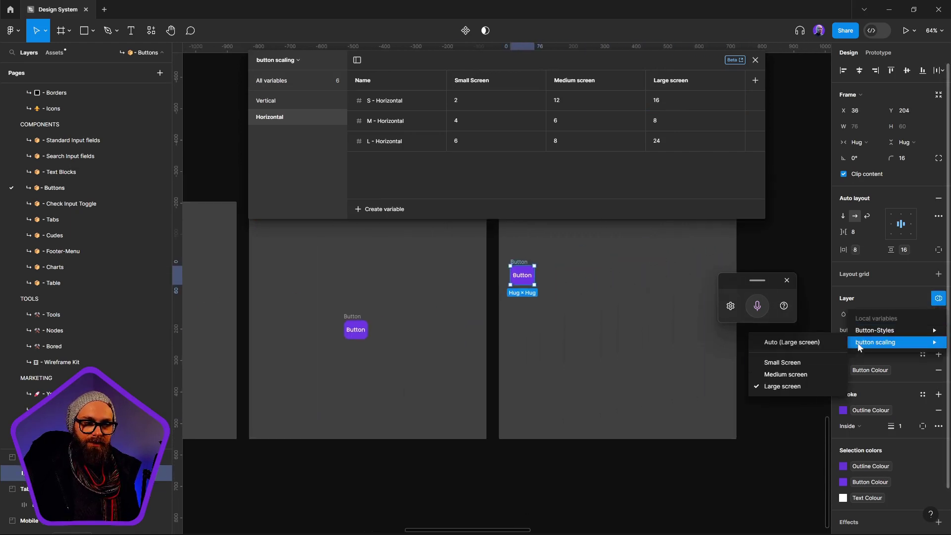
{"action": "left_click", "coordinate": [783, 362]}
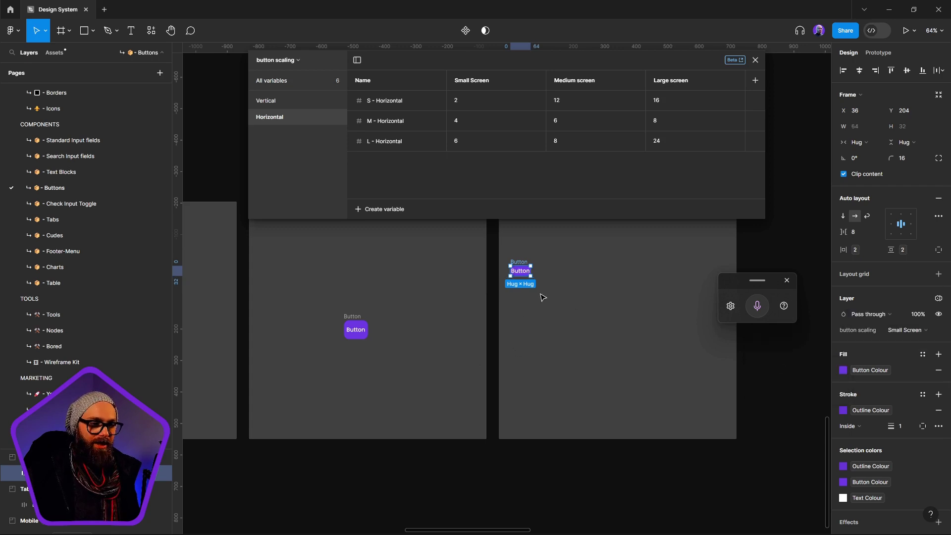
{"action": "scroll", "coordinate": [538, 284], "scroll_direction": "up", "scroll_amount": 5}
{"action": "scroll", "coordinate": [541, 272], "scroll_direction": "right", "scroll_amount": 3}
{"action": "left_click", "coordinate": [938, 298]}
{"action": "mouse_move", "coordinate": [875, 342]}
{"action": "left_click", "coordinate": [794, 375]}
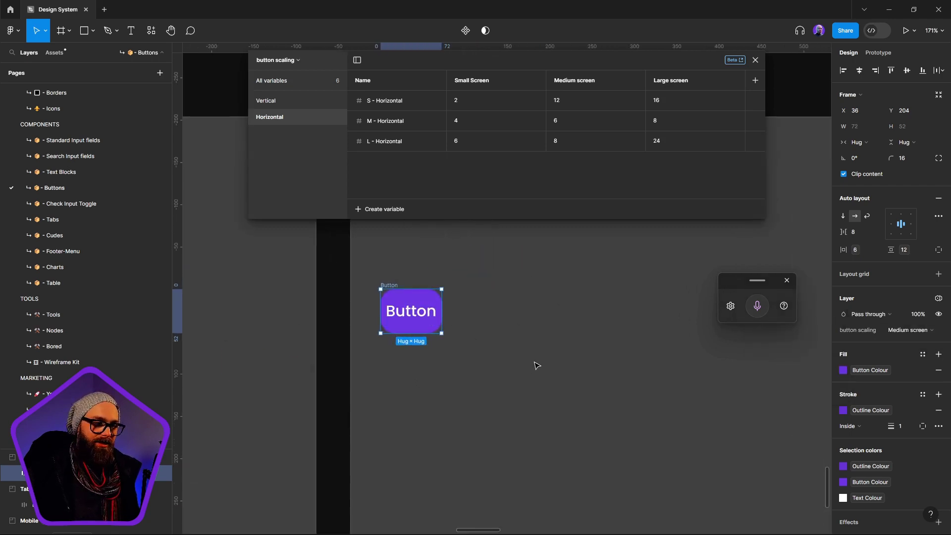
- Shift the Medium-screen button further right, leave its variable mode unchanged, and deselect it
{"action": "left_click_drag", "start_coordinate": [386, 286], "coordinate": [472, 298]}
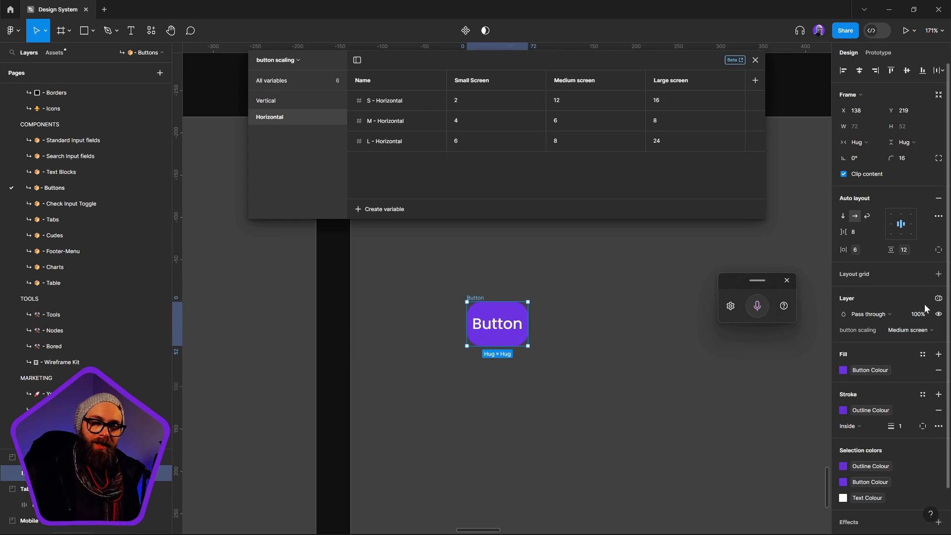
{"action": "left_click", "coordinate": [938, 298]}
{"action": "mouse_move", "coordinate": [875, 330]}
{"action": "left_click", "coordinate": [593, 165]}
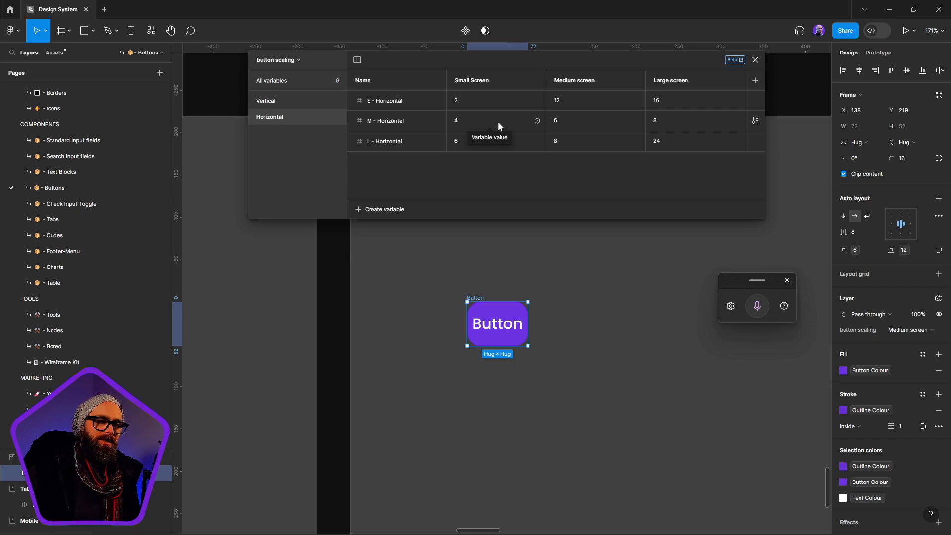
{"action": "left_click", "coordinate": [619, 283]}
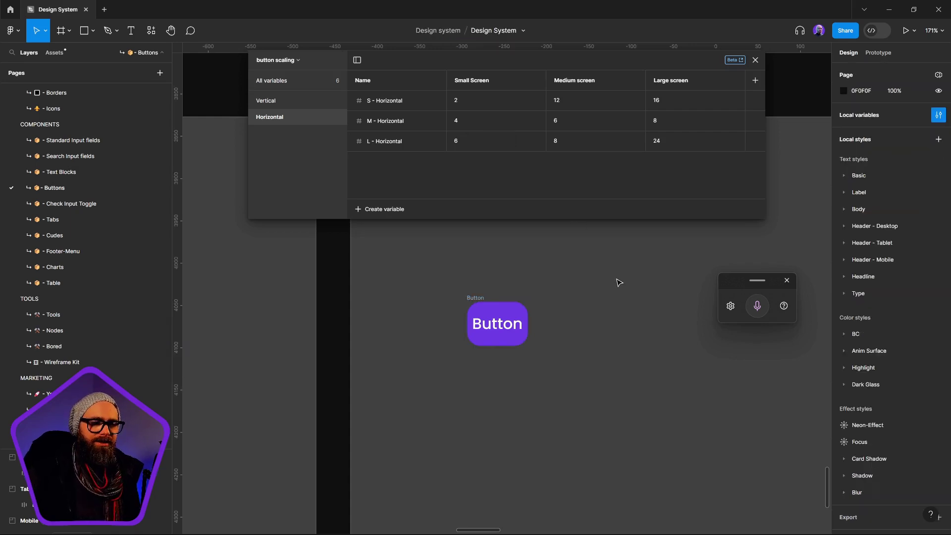